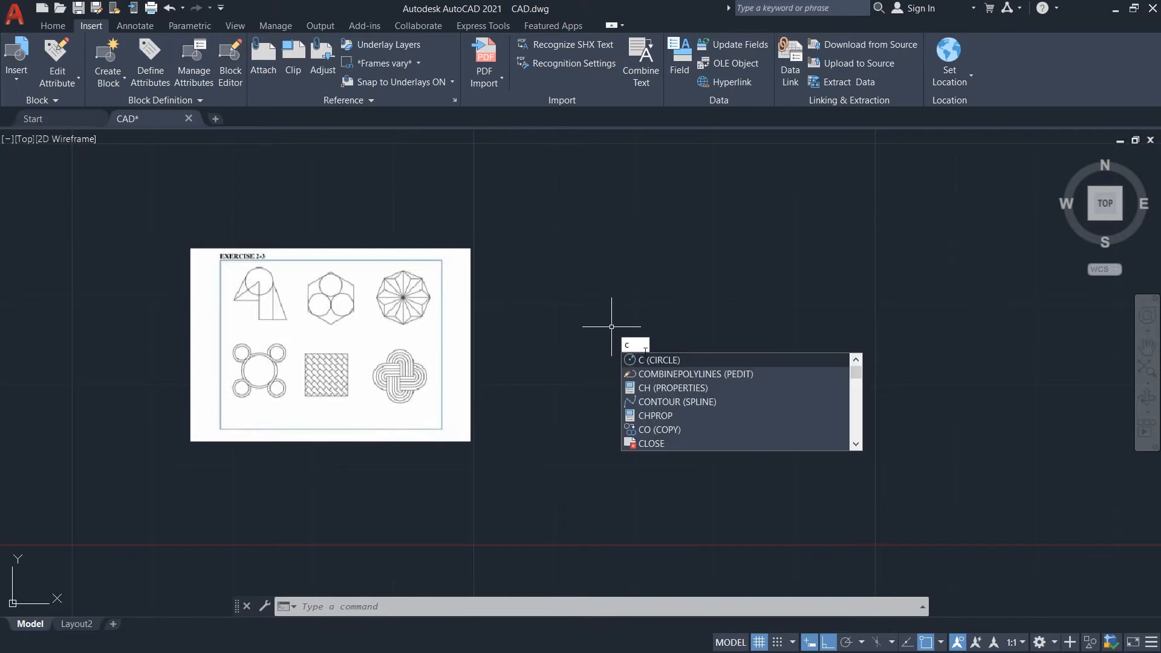
Draw a circle of radius 2 in the empty area beside the exercise reference image.
scroll(533, 286, "up", 4)
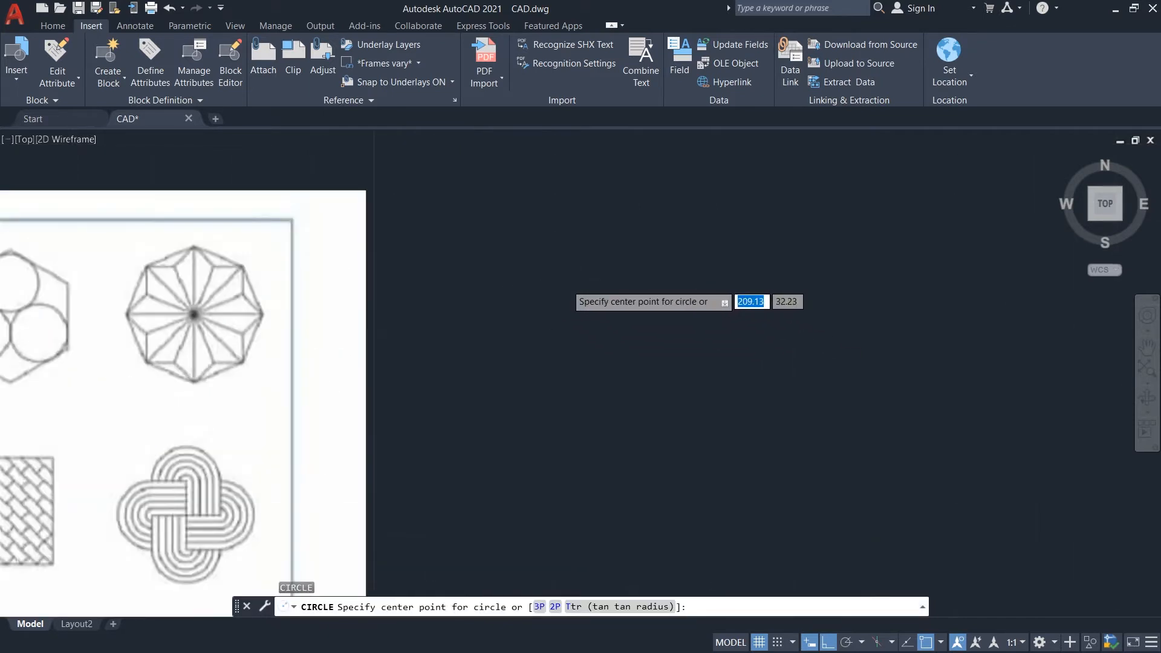
scroll(567, 277, "down", 2)
left_click(586, 275)
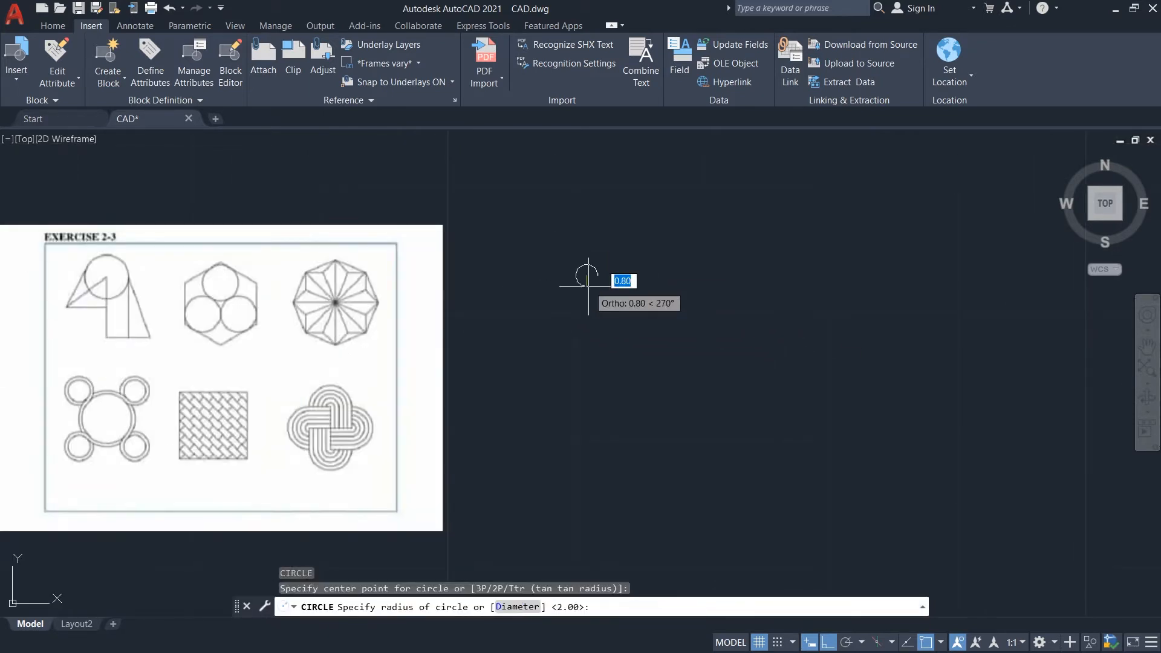
key("Return")
left_click(612, 278)
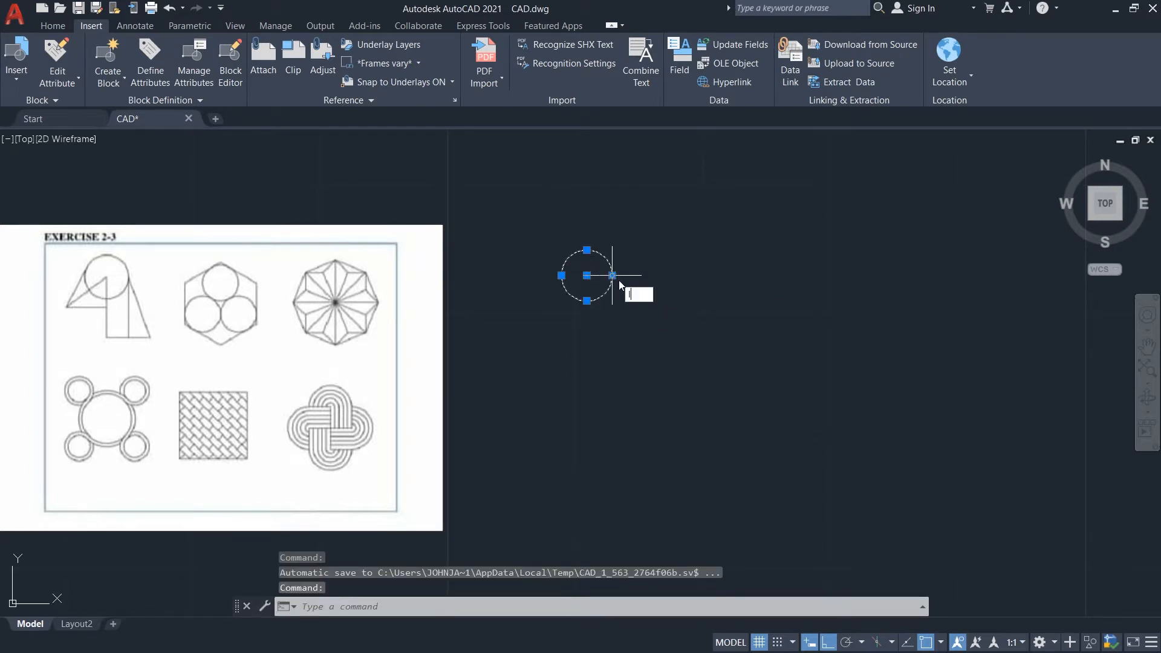
Draw a line 6 units straight down from the circle's center, continuing 4 units horizontally to the right.
type("L")
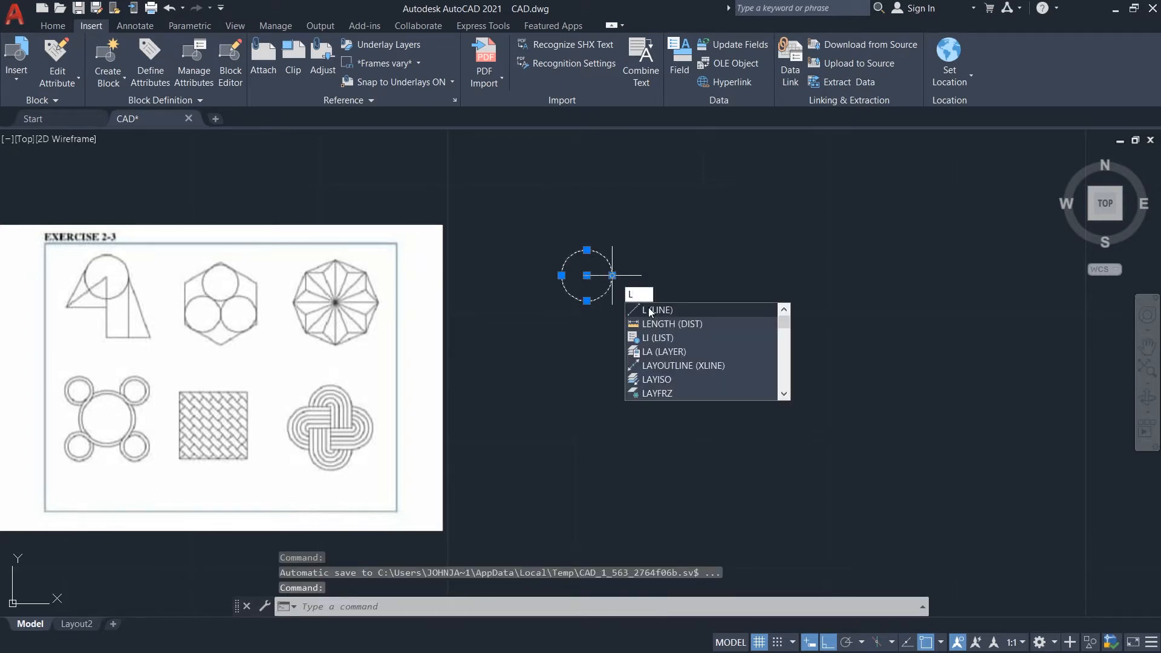
left_click(648, 307)
left_click(587, 275)
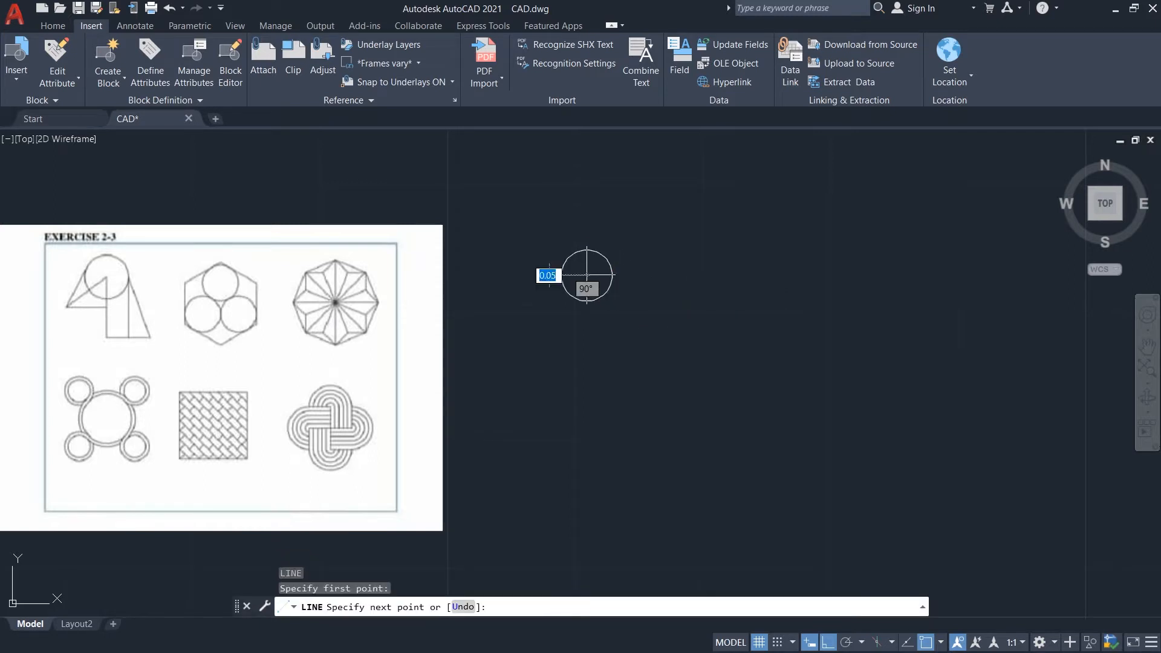
type("6")
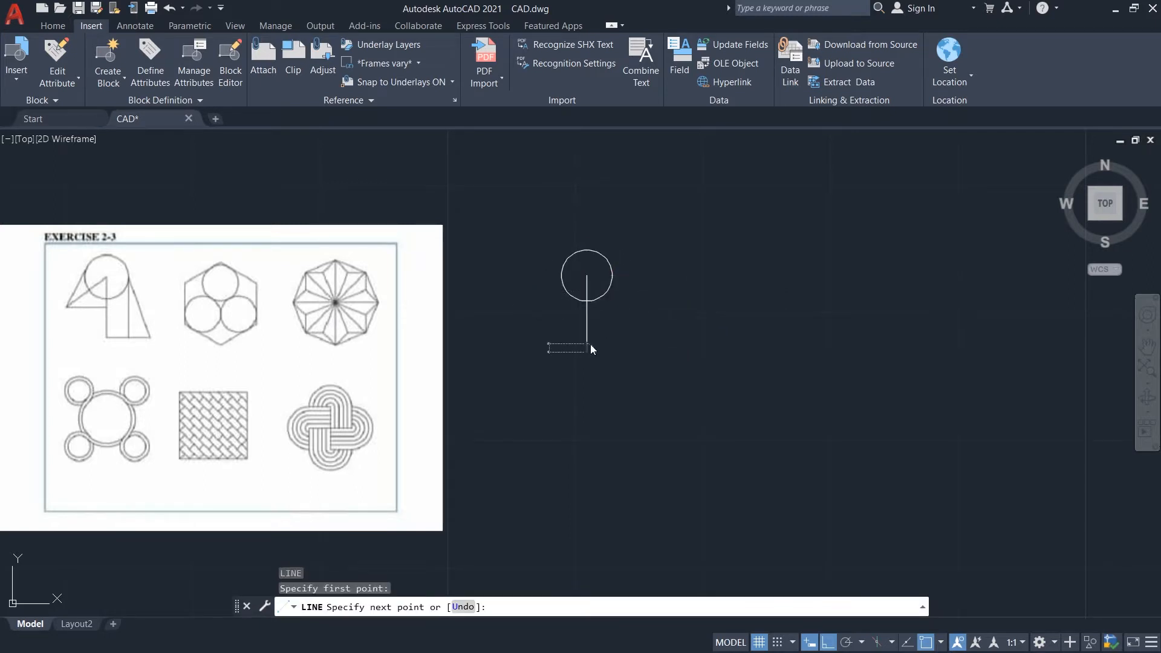
key("Return")
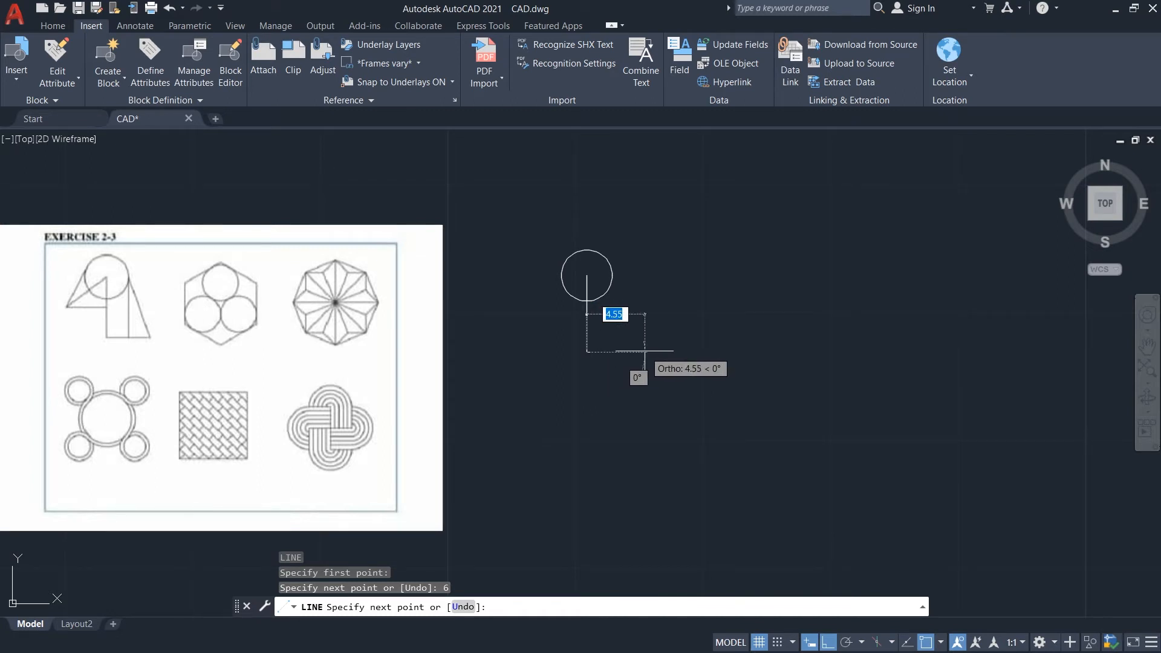
type("4")
key("Return")
key("Escape")
Draw a vertical line from the midpoint of the 4-unit base line up to the circle's right quadrant.
type("l")
key("Return")
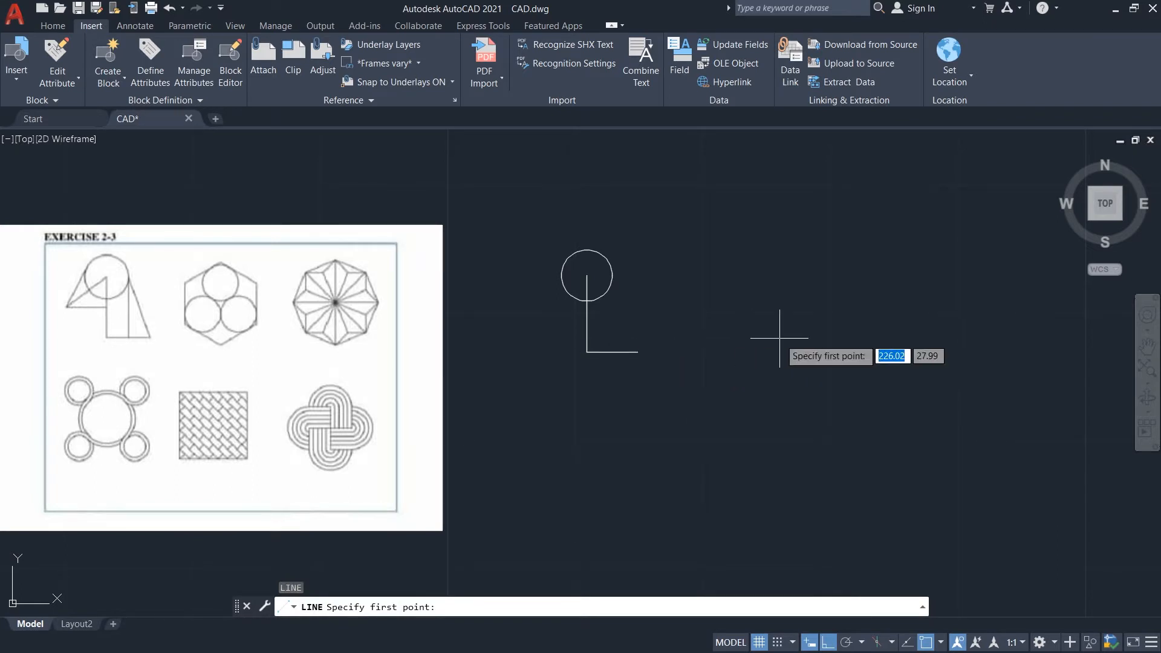
left_click(612, 351)
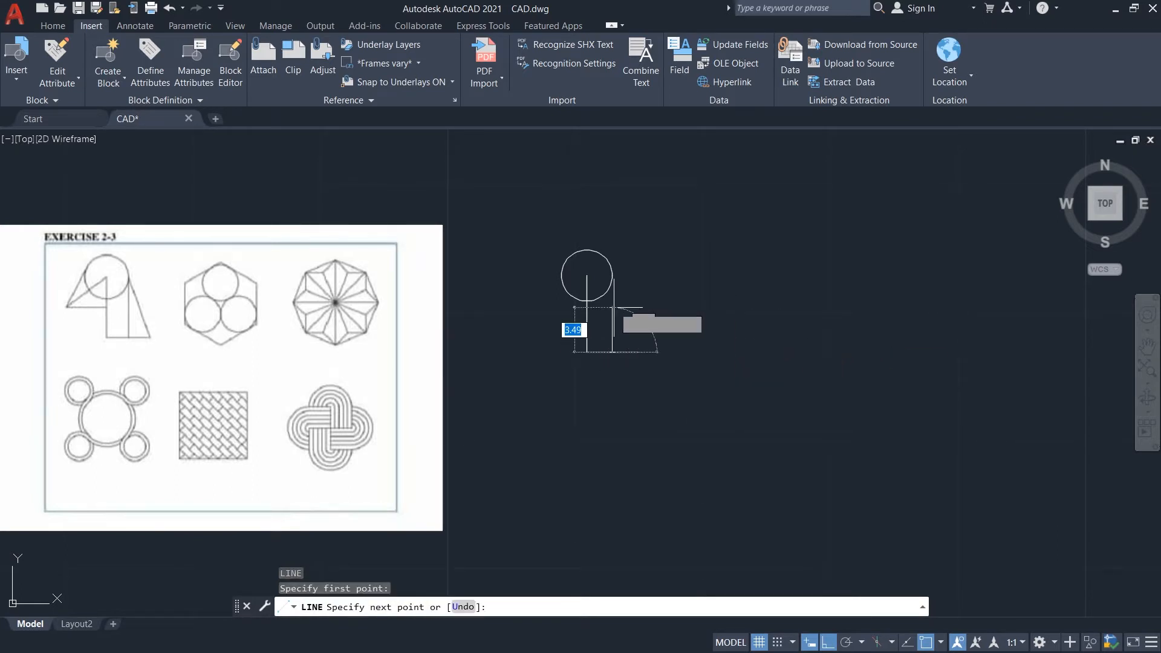
left_click(612, 276)
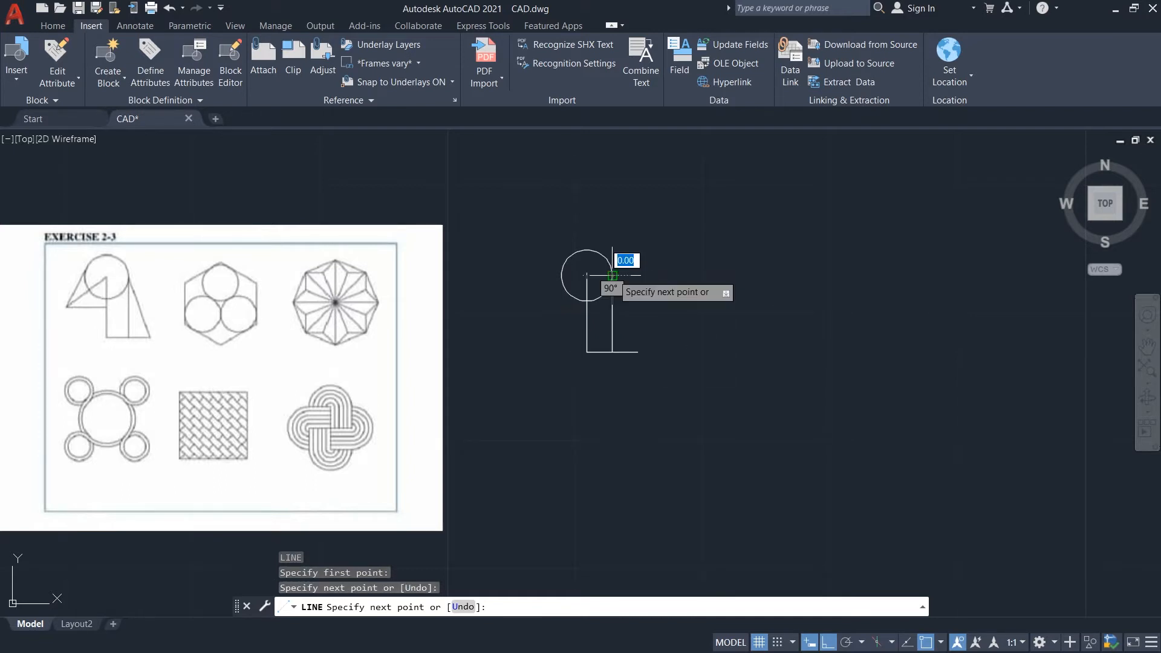
key("Escape")
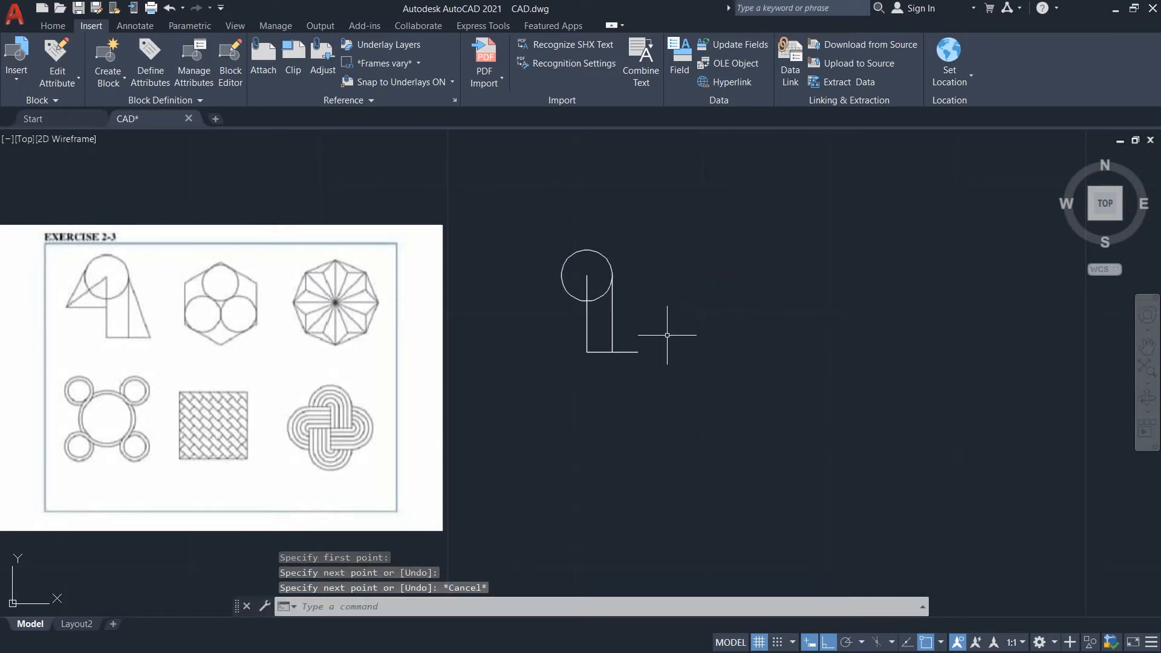
With Ortho off, draw a slanted line from the base line's right end tangent to the circle's right side.
key("space")
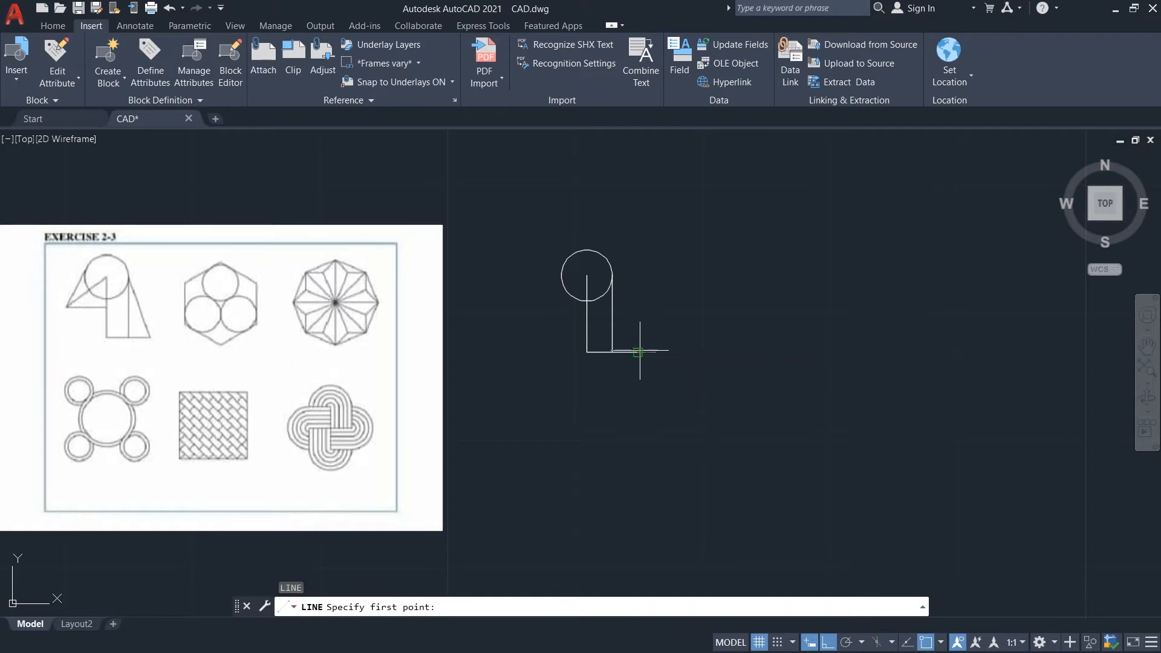
left_click(638, 352)
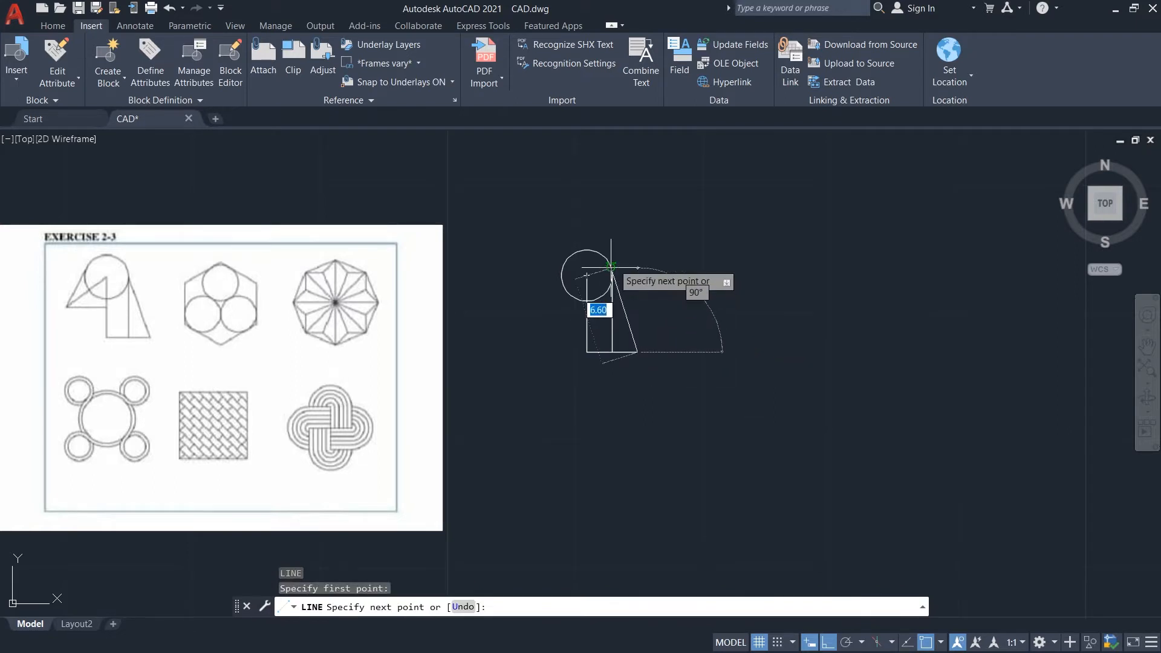
key("F8")
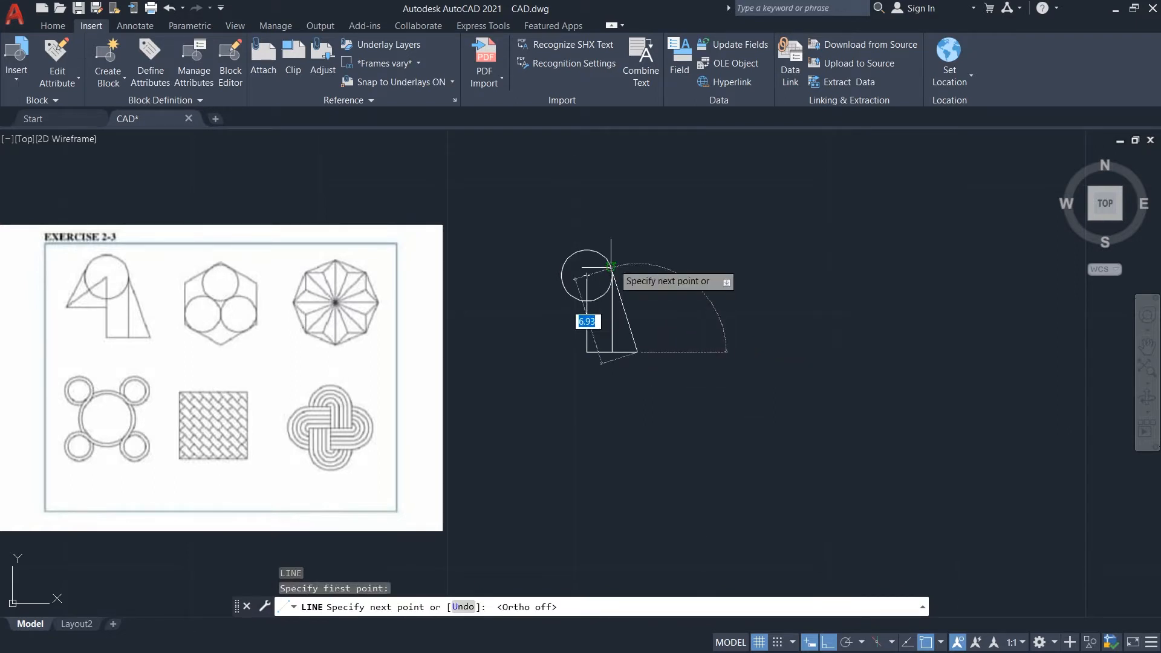
left_click(610, 266)
key("Escape")
Draw a 4-unit horizontal line to the left from the midpoint of the 6-unit vertical line.
type("l")
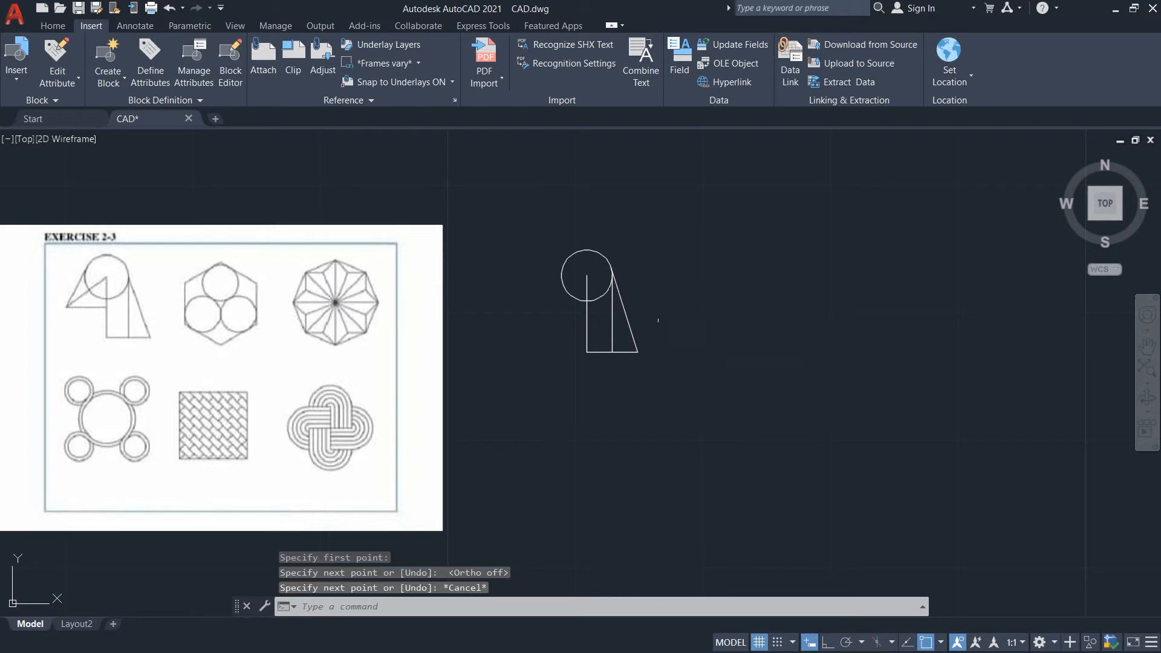
key("Return")
left_click(587, 313)
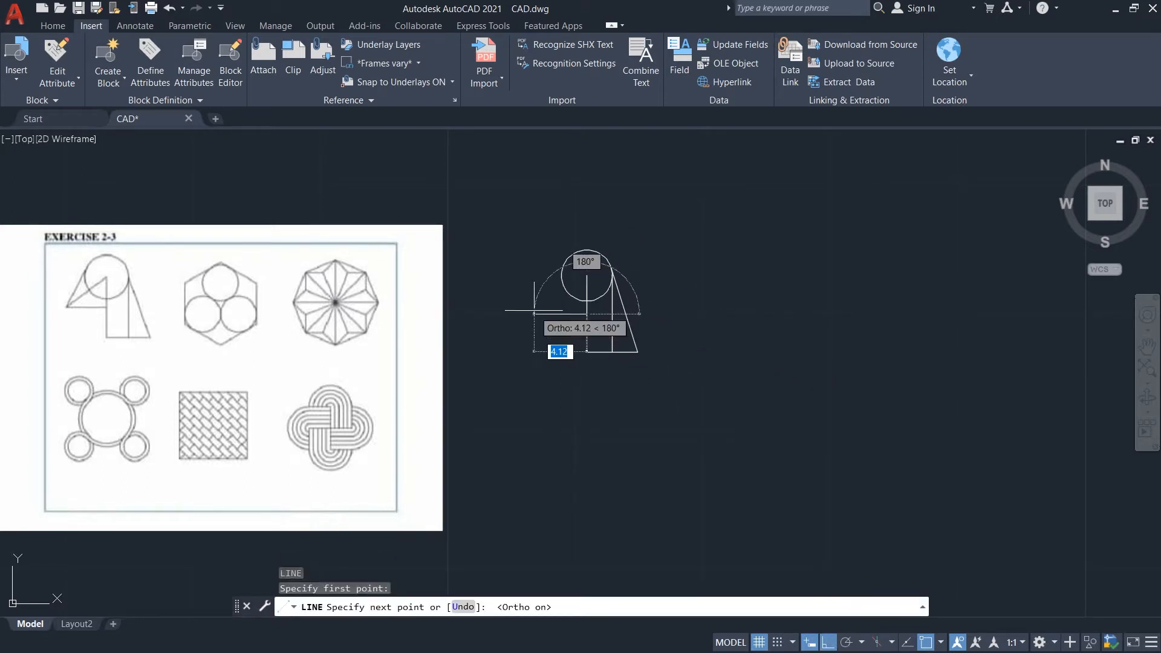
type("4")
key("Return")
key("Escape")
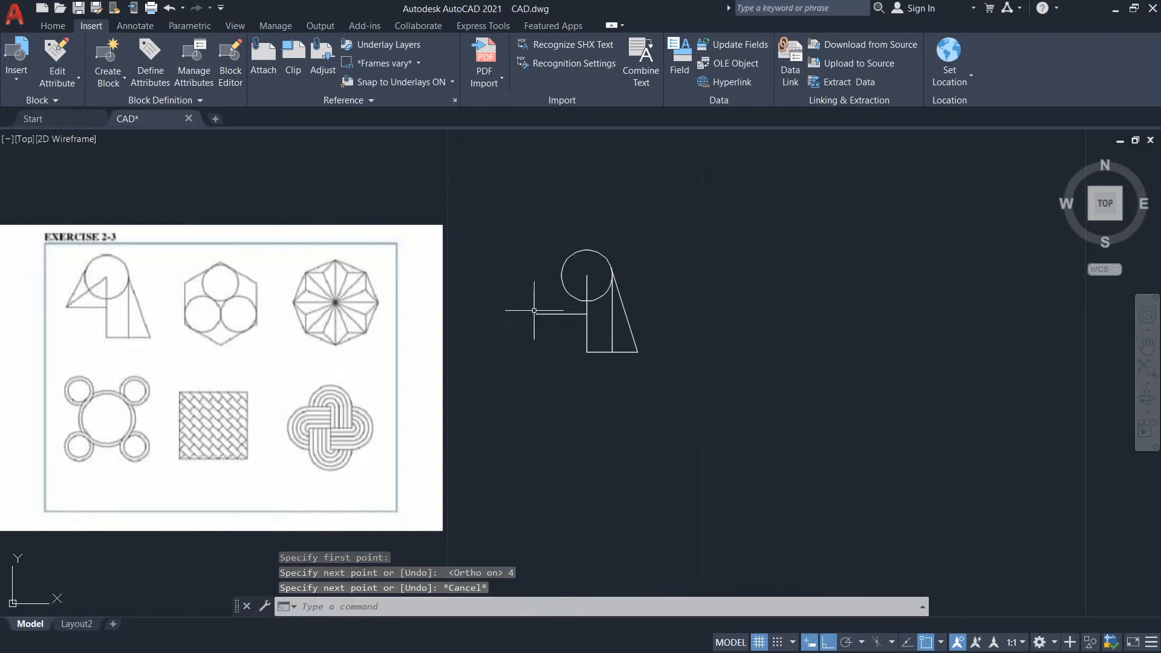
Draw a line from the left end of the new horizontal line to the circle's center.
type("L")
key("Return")
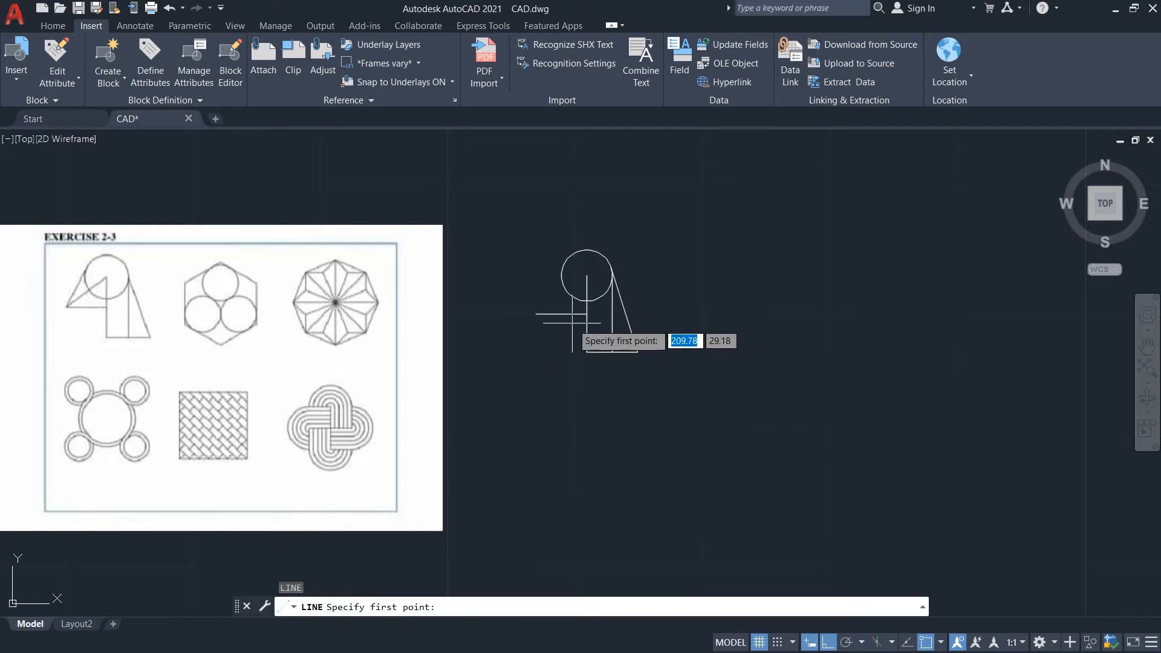
left_click(536, 313)
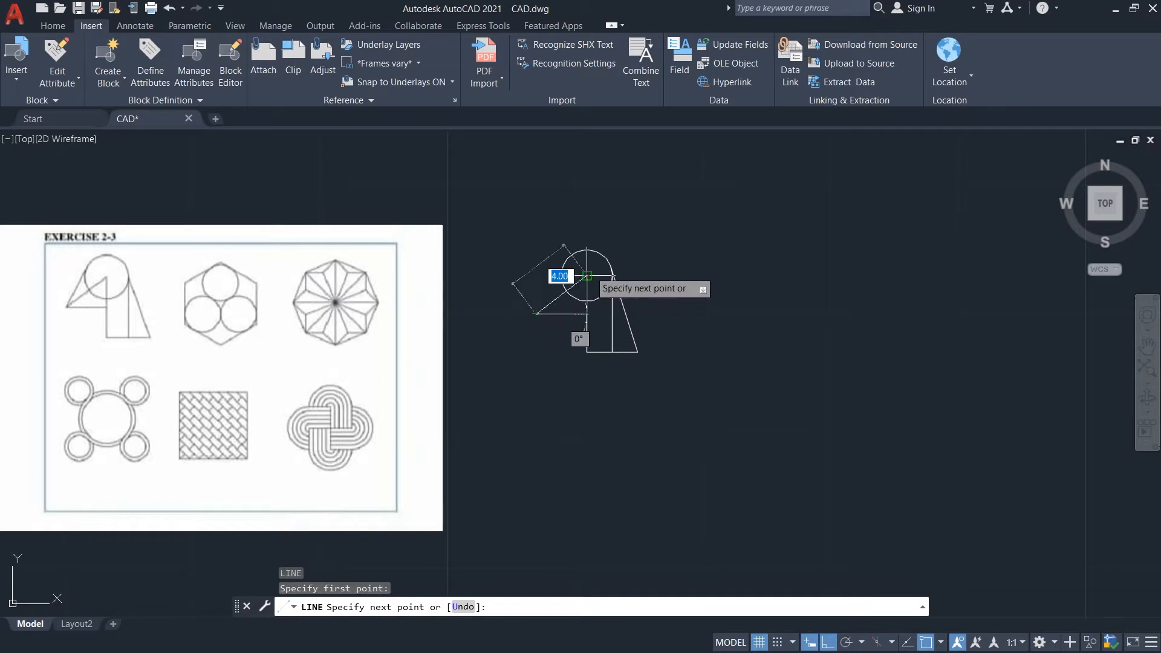
key("Escape")
With Ortho off, draw a line from the same left endpoint tangent to the circle's upper-left side.
key("Return")
left_click(535, 313)
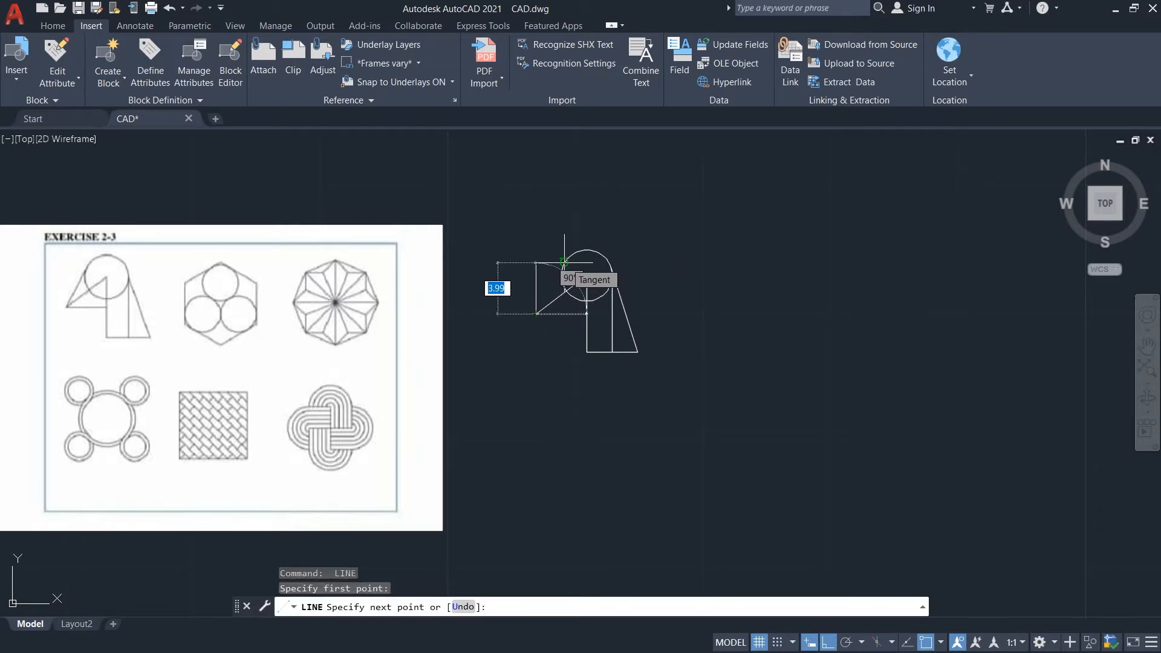
key("F8")
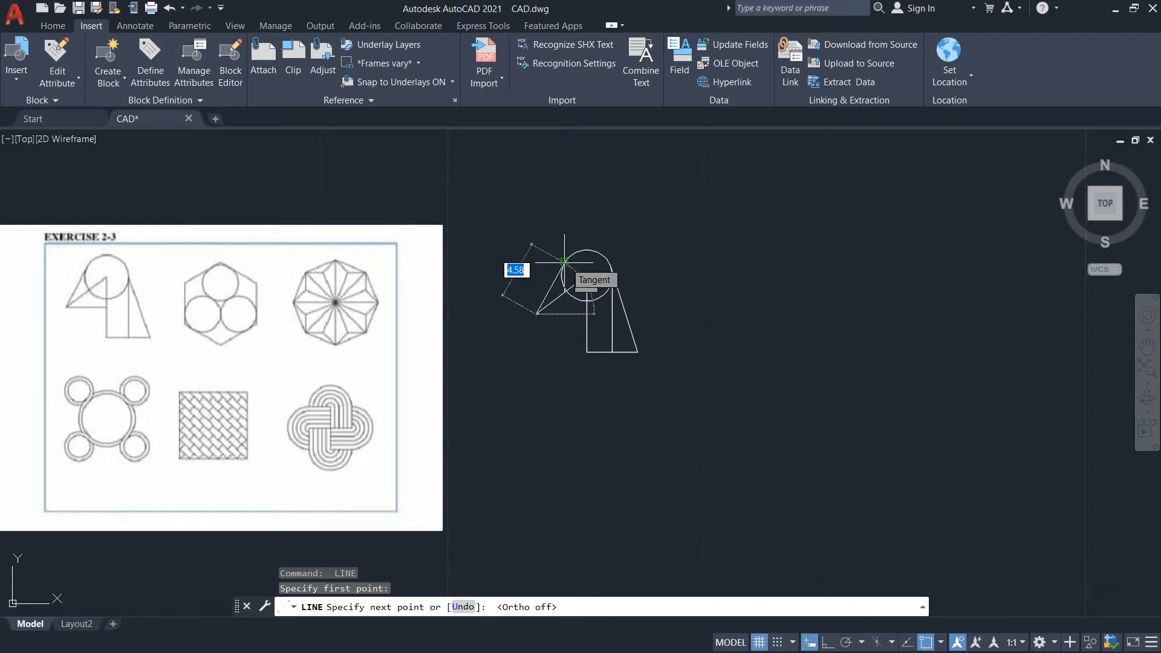
left_click(563, 261)
key("Return")
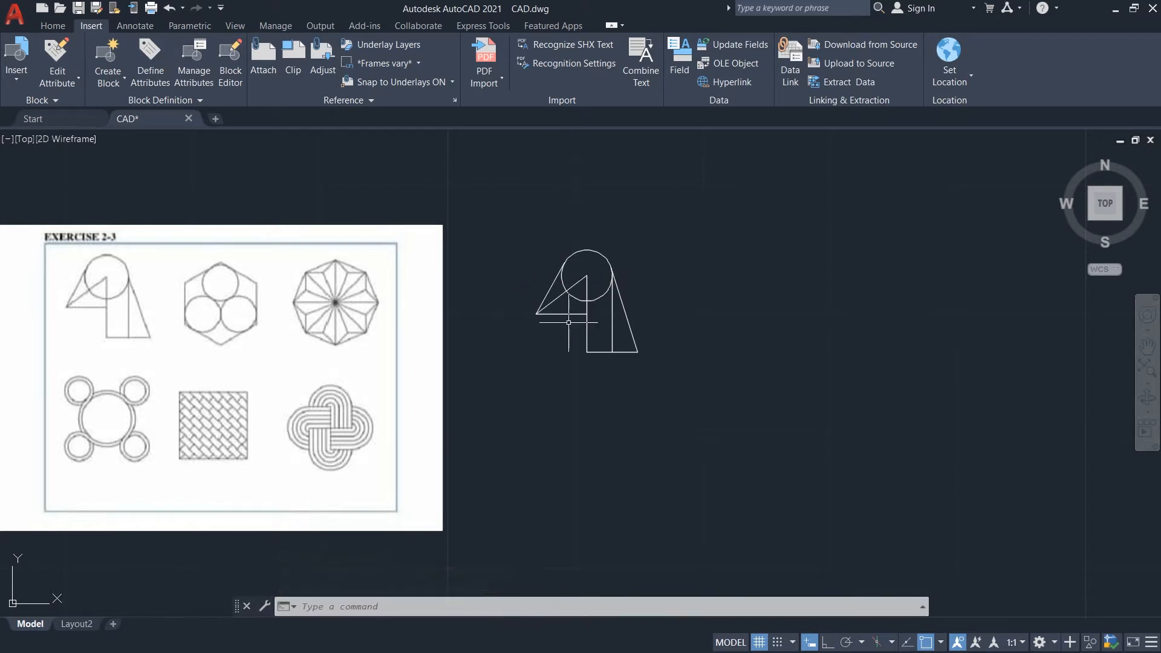
Draw a six-sided polygon inscribed in a circle of radius 3.5 to the right of the first figure.
scroll(568, 322, "up", 4)
scroll(569, 322, "down", 4)
middle_click_drag(842, 345, 798, 341)
scroll(179, 322, "up", 3)
scroll(180, 322, "down", 3)
middle_click_drag(770, 315, 753, 314)
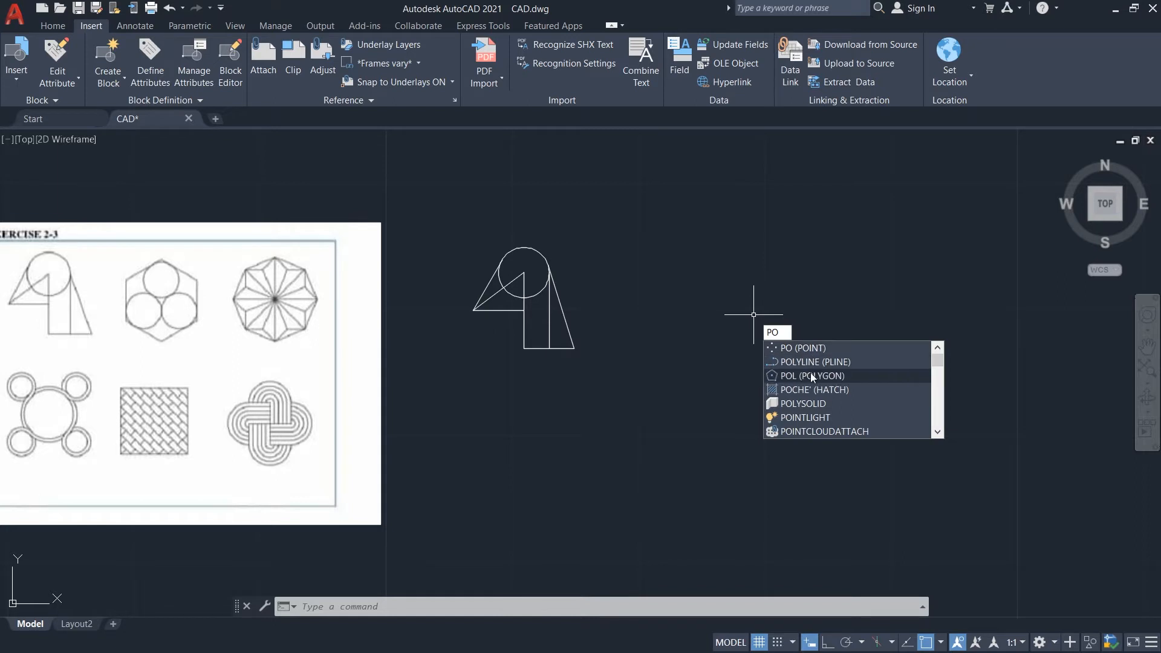
left_click(810, 374)
type("6")
key("Return")
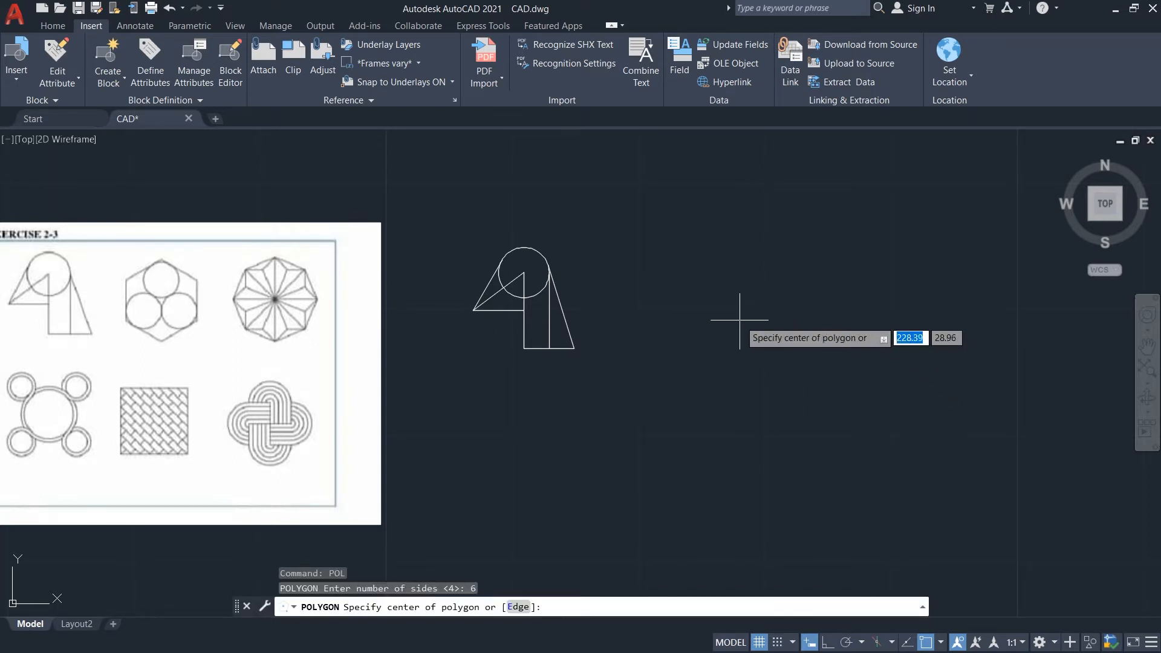
left_click(719, 300)
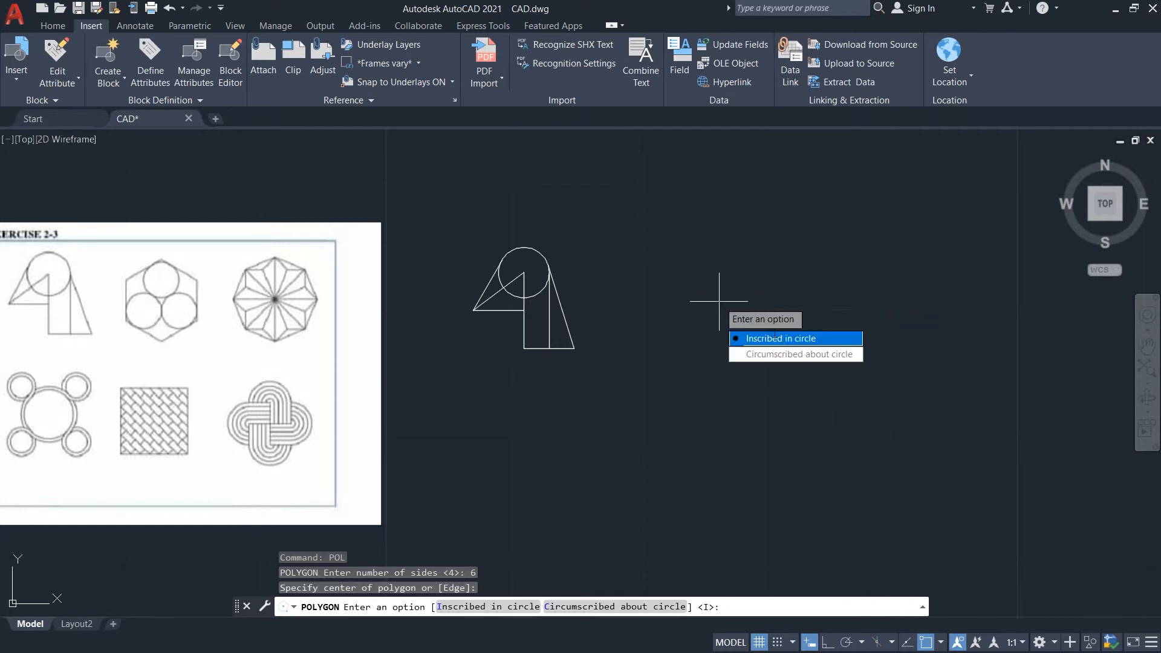
left_click(771, 338)
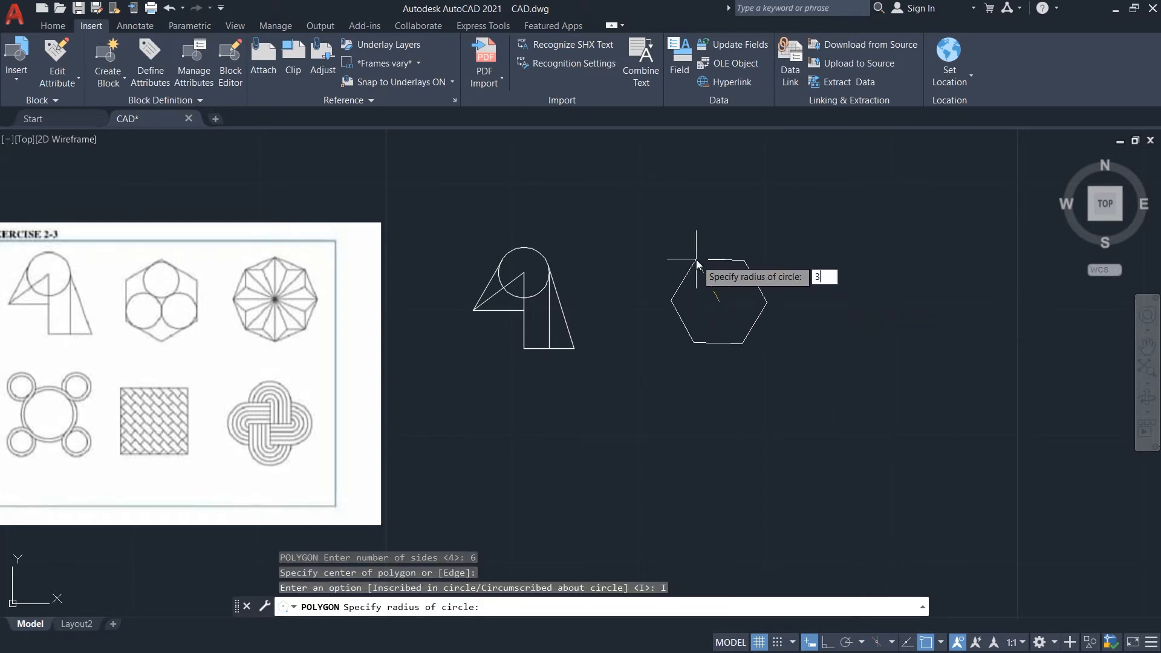
key("Return")
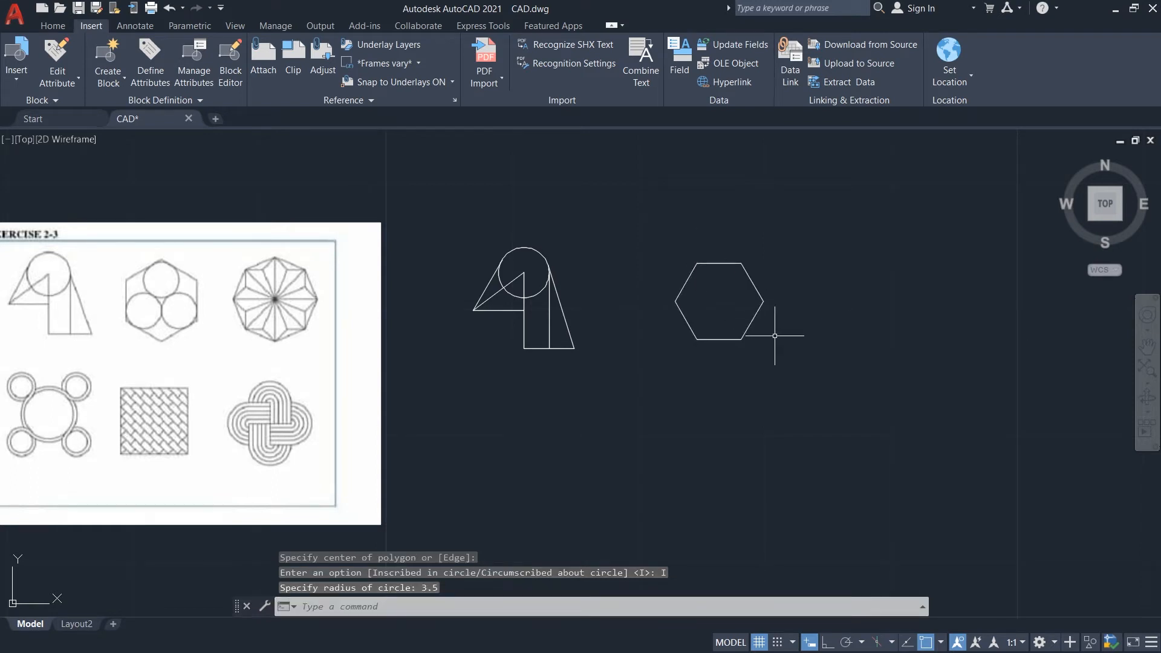
Rotate the hexagon by 270° about its lower-right vertex with Ortho on.
left_click(804, 344)
left_click(669, 242)
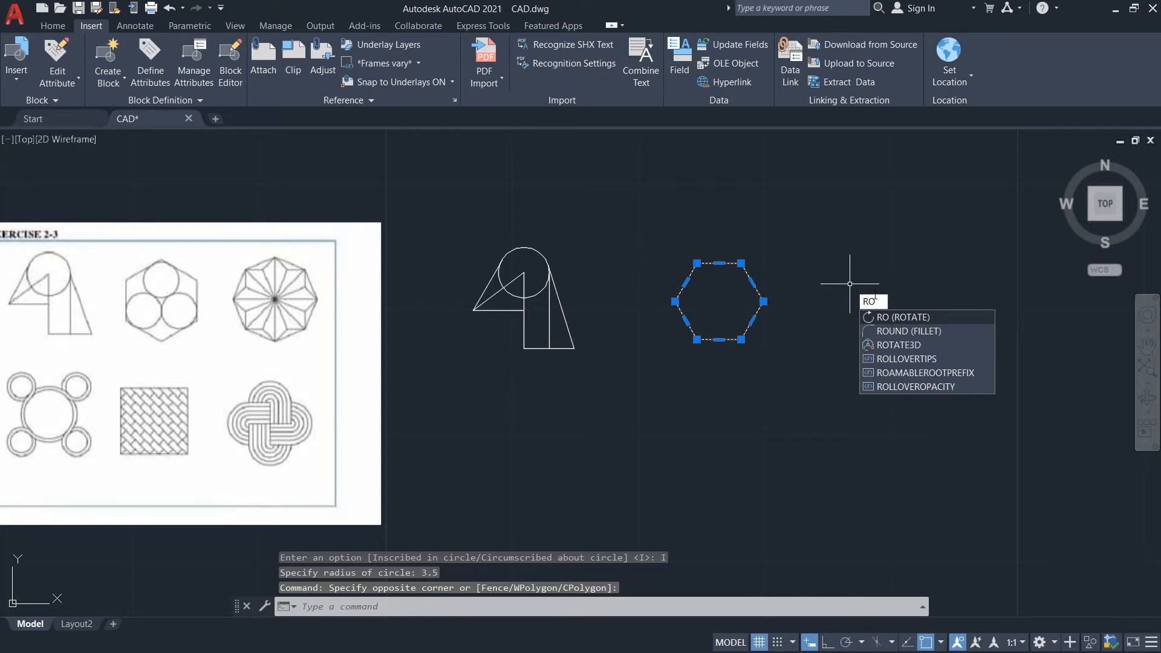
key("Return")
left_click(742, 339)
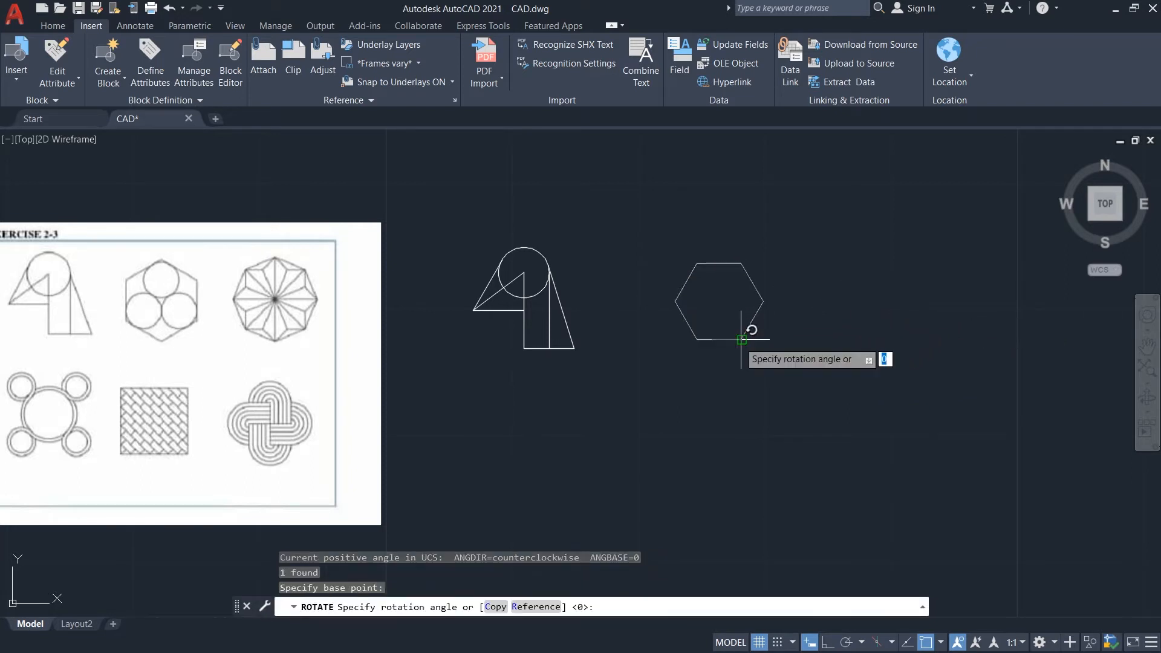
key("F8")
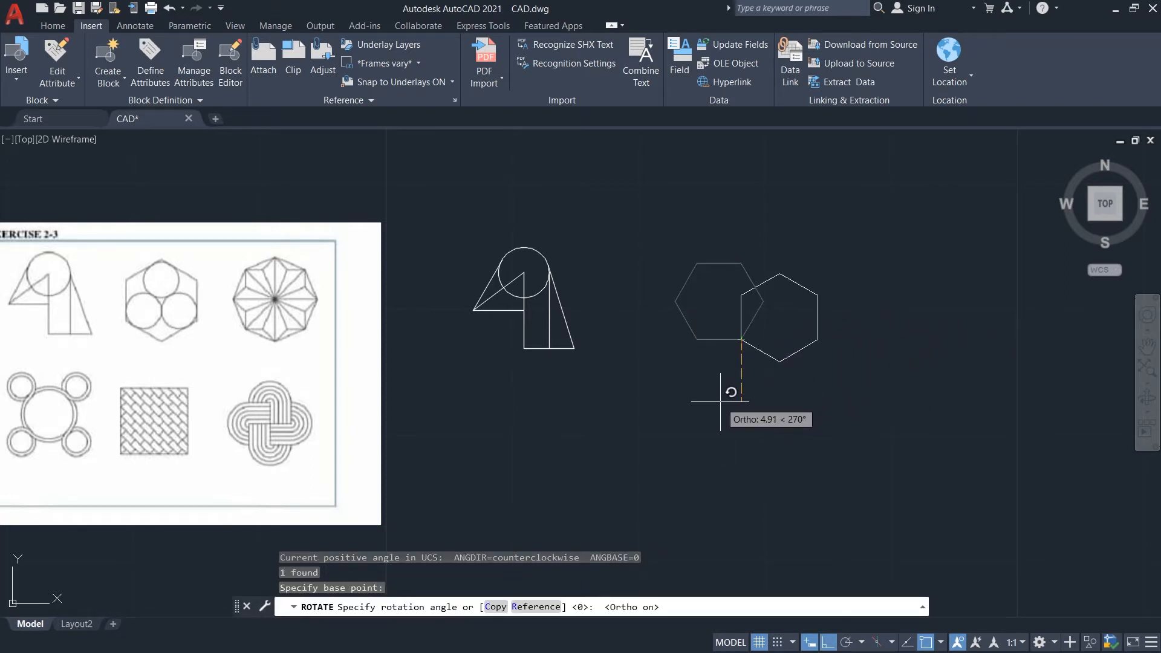
left_click(720, 401)
Move the rotated hexagon horizontally to the left, closer to the first figure, using its upper-right vertex as base point.
left_click(804, 348)
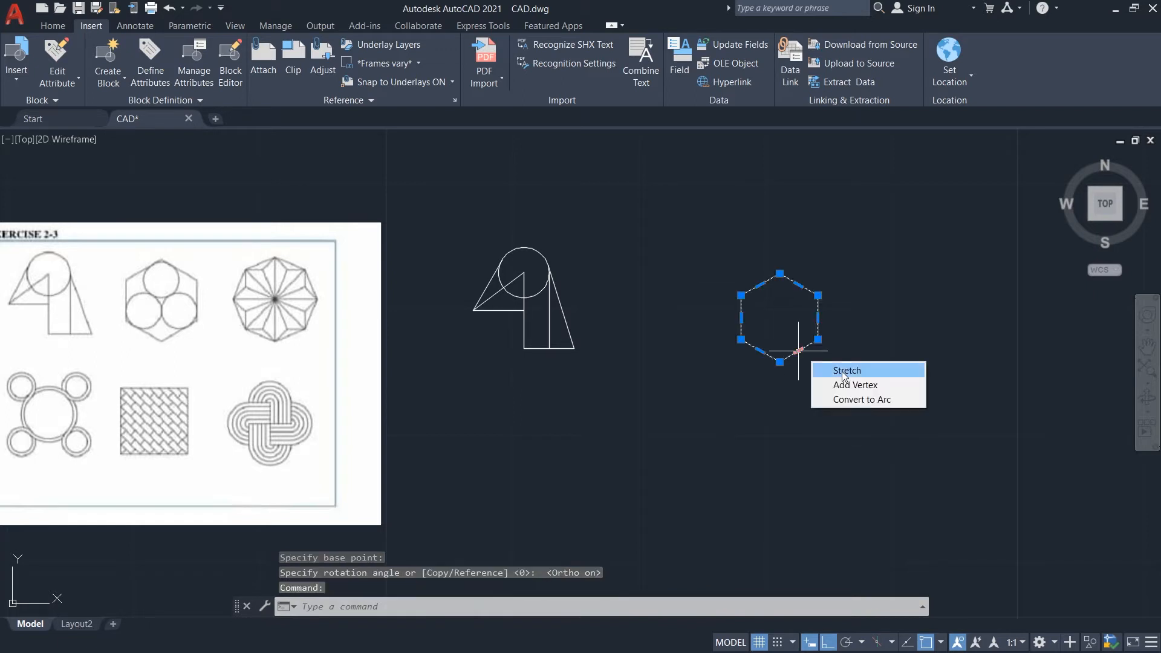
type("m")
key("Return")
left_click(818, 296)
left_click(718, 282)
Move the hexagon straight up by its top vertex to bring it roughly level with the first figure.
left_click(688, 278)
type("m")
key("Return")
left_click(680, 273)
left_click(683, 254)
key("Return")
key("Escape")
Move the hexagon slightly to the right, using its upper-right vertex as base point.
left_click(719, 285)
type("m")
key("Return")
left_click(718, 276)
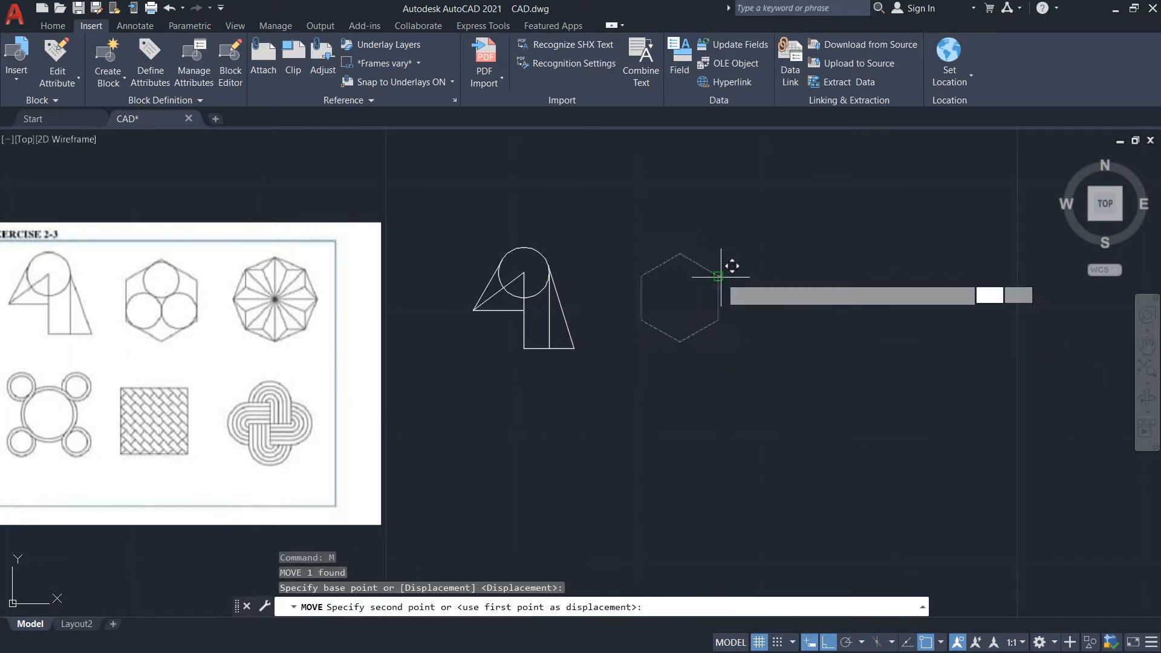
left_click(735, 277)
Draw a horizontal line across the hexagon from its upper-left vertex to its upper-right vertex.
type("l")
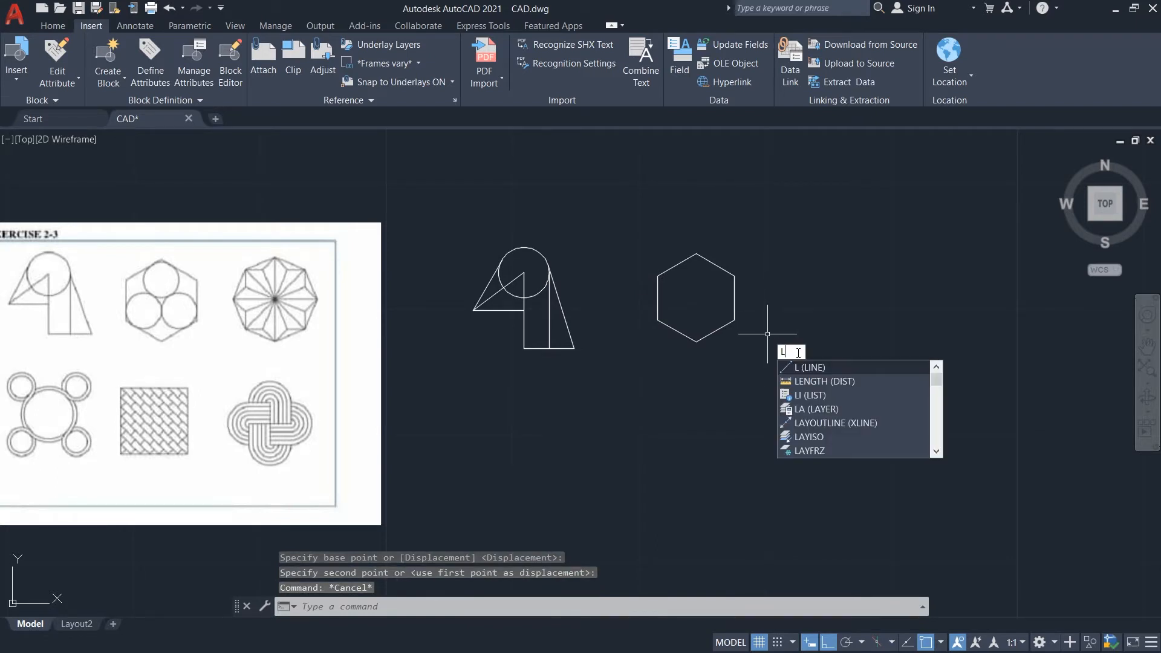
left_click(806, 365)
left_click(657, 276)
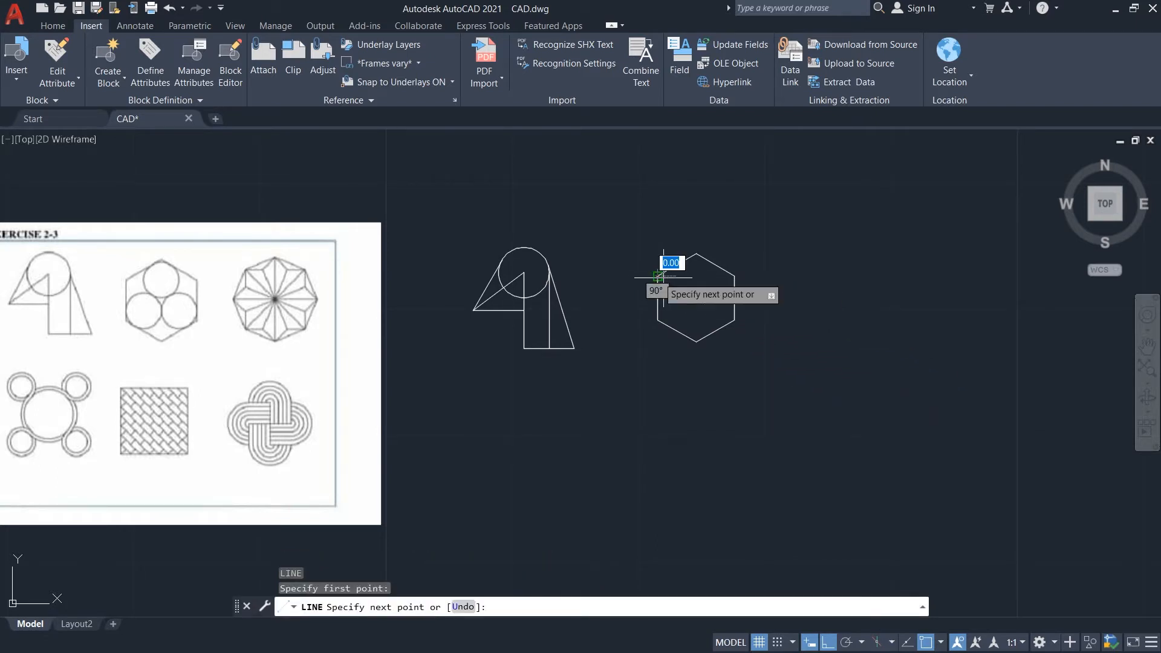
left_click(734, 276)
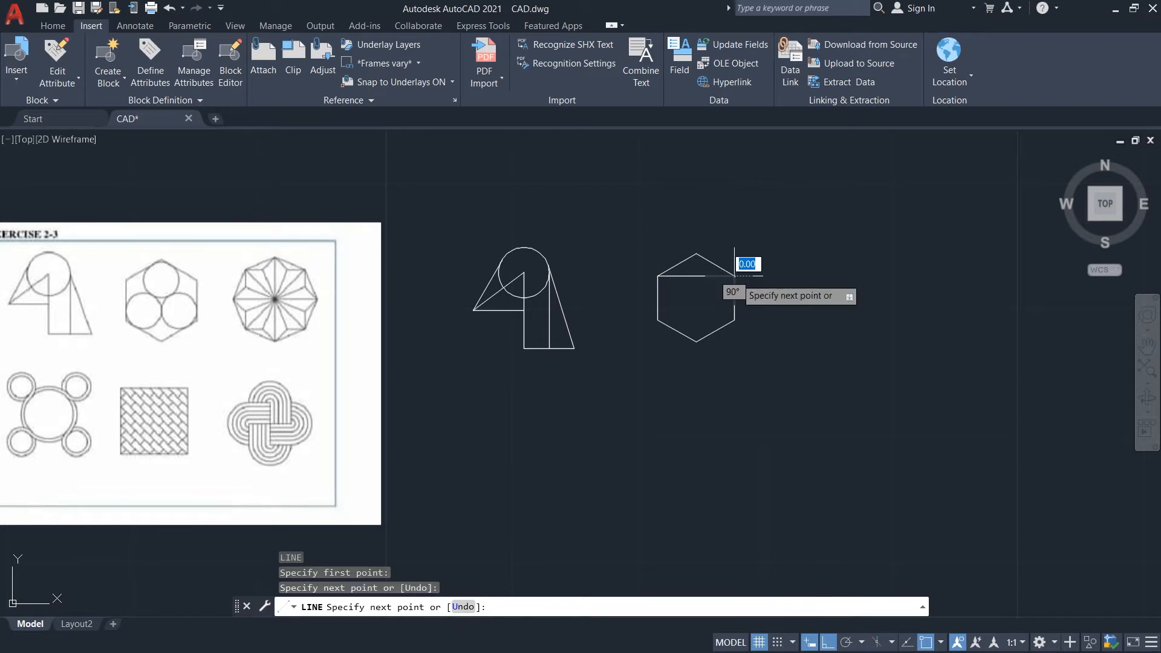
Complete an inverted triangle in the hexagon with lines from the upper-right vertex to the bottom vertex and up to the upper-left vertex.
left_click(696, 342)
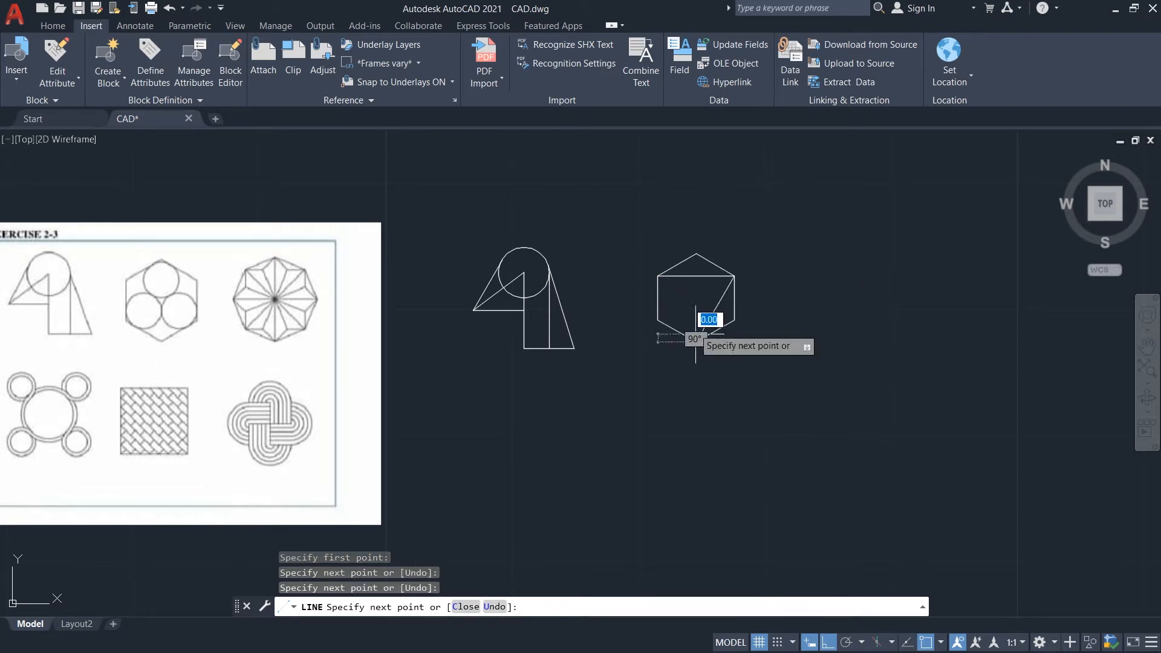
left_click(657, 277)
key("Escape")
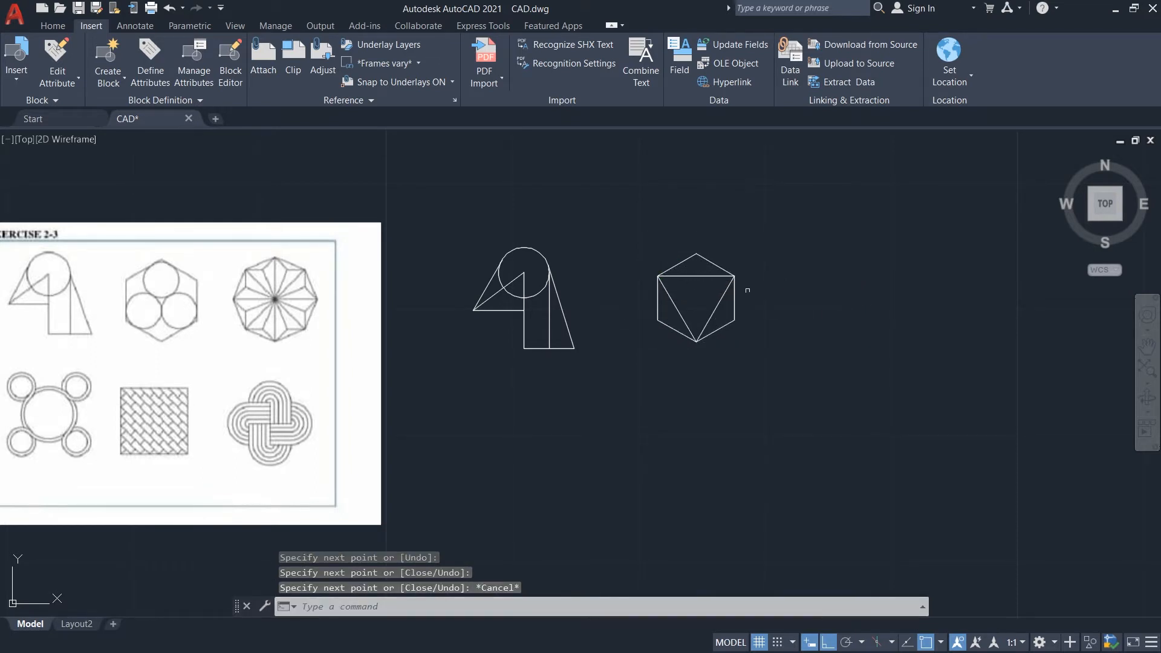
Draw a helper line from the midpoint of the triangle's horizontal side to the hexagon's upper-right vertex.
type("l")
key("Return")
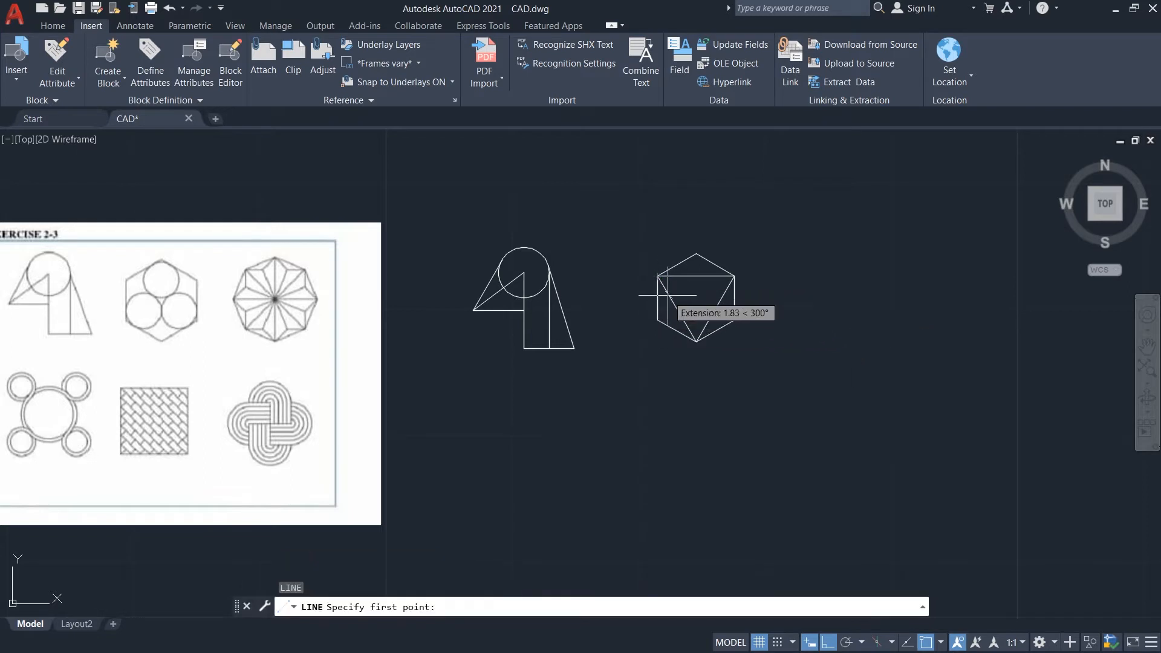
left_click(696, 276)
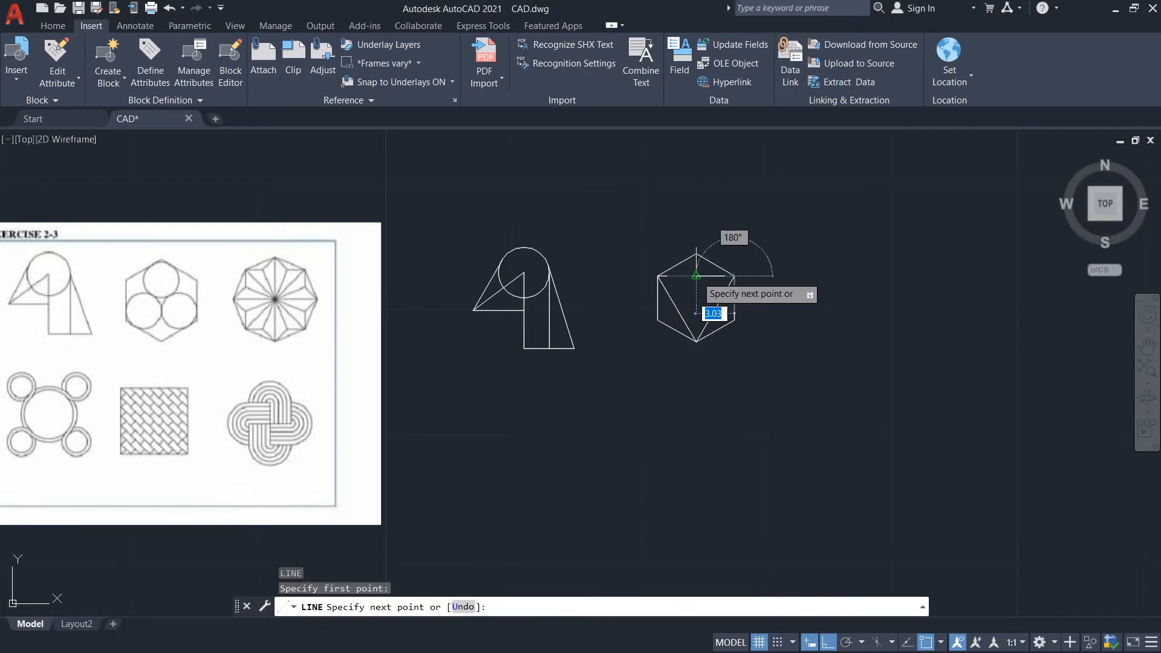
left_click(734, 276)
key("Escape")
Draw a circle centred on the midpoint of the triangle's horizontal side, with its radius reaching the midpoint of the helper line.
scroll(727, 271, "up", 4)
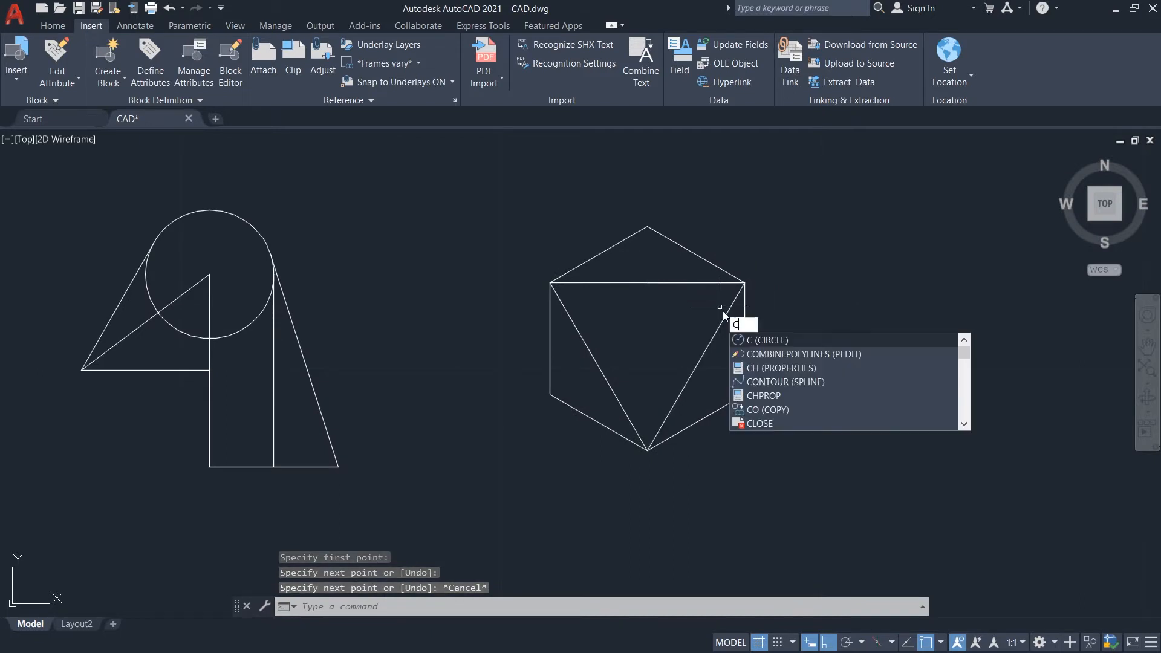
left_click(755, 340)
left_click(647, 282)
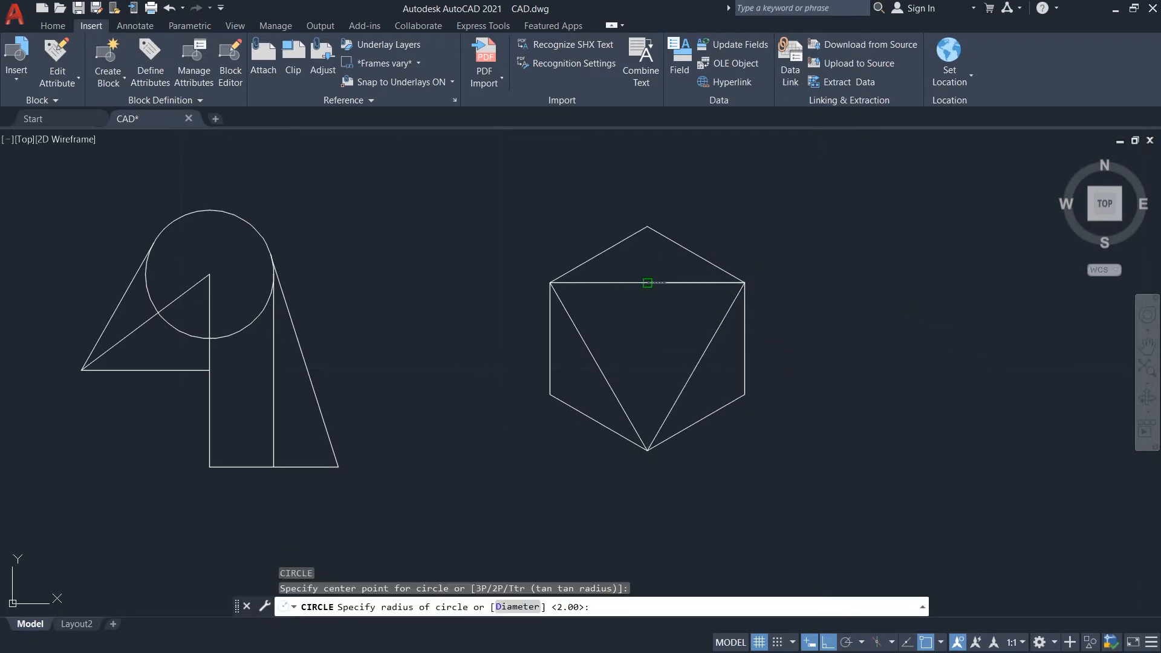
left_click(695, 282)
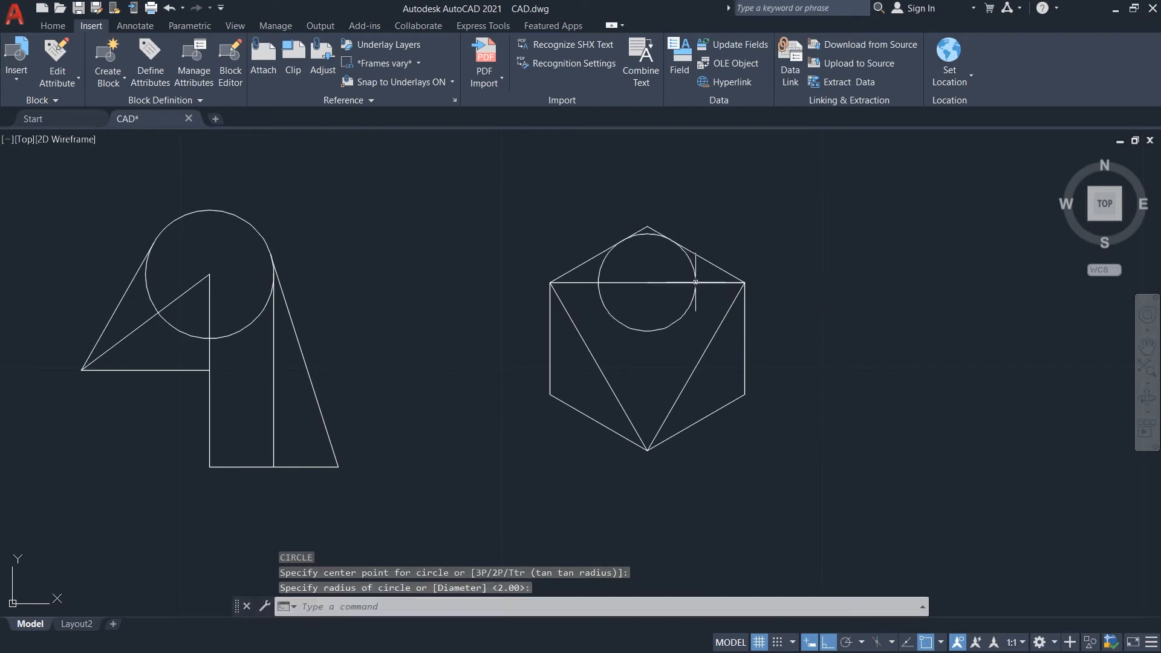
Draw a helper line along the triangle's left side, from the hexagon's upper-left vertex to that side's midpoint.
type("l")
key("Return")
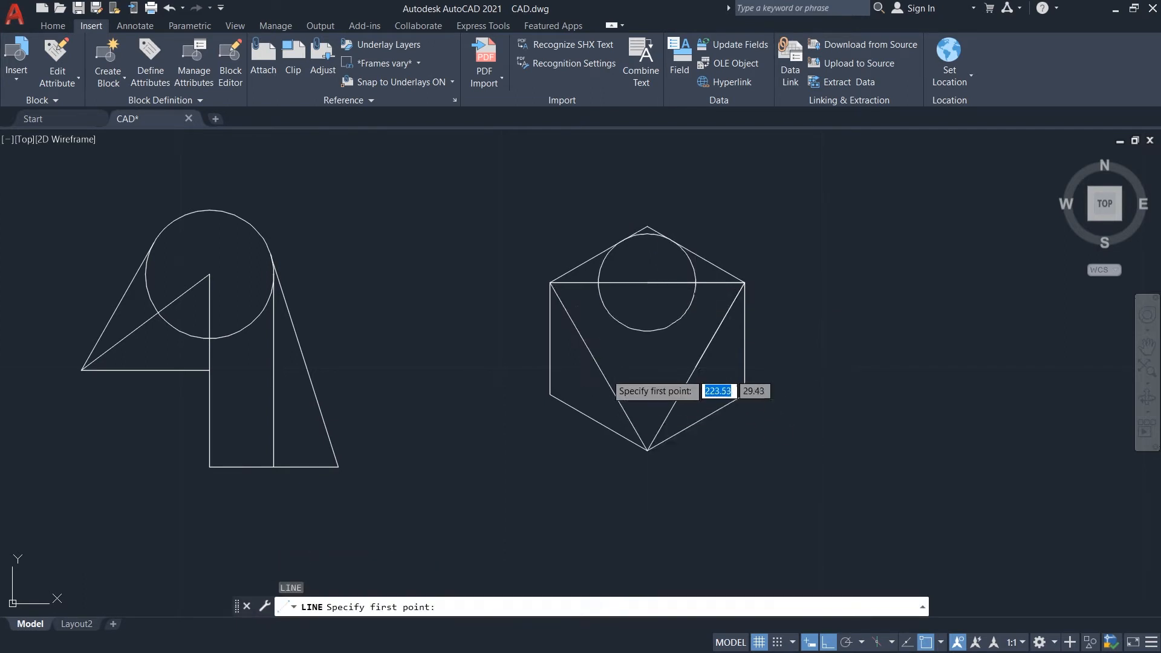
left_click(647, 282)
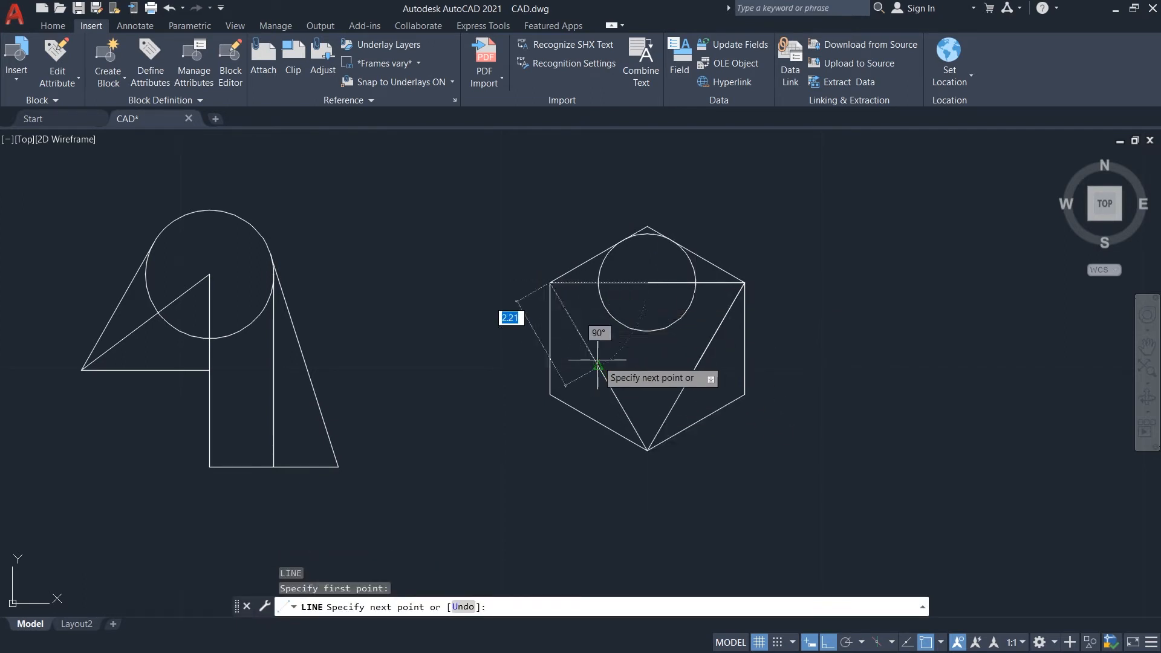
scroll(665, 372, "up", 2)
key("Escape")
Draw a circle of radius 1.52 centred on the midpoint of the triangle's left side.
type("c")
key("Return")
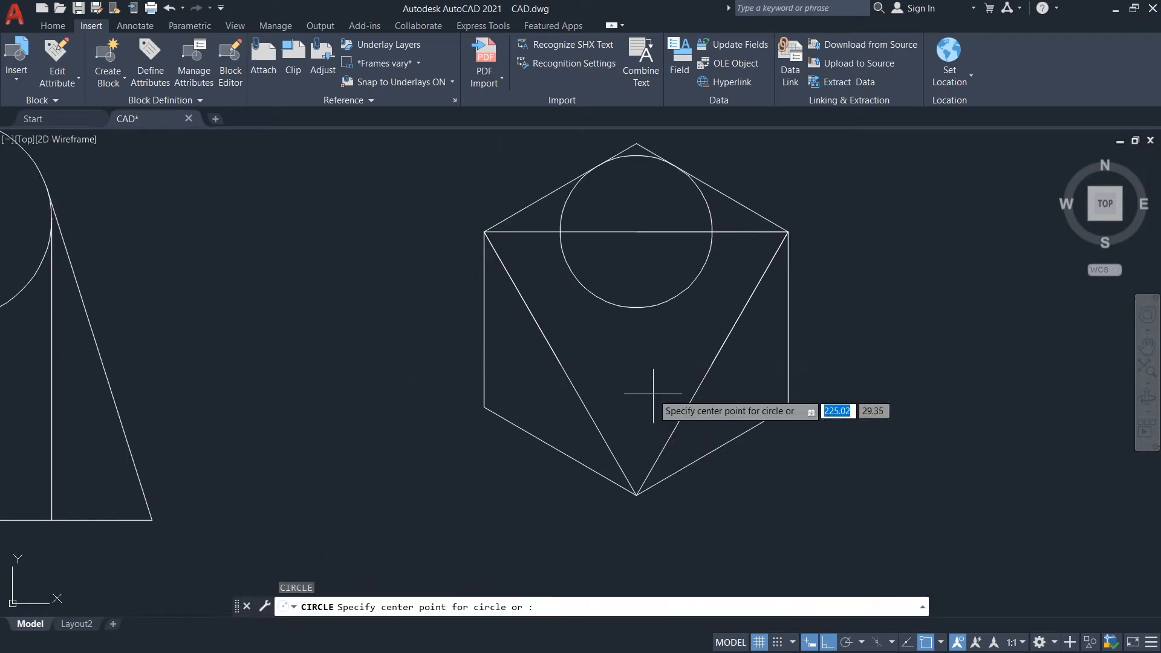
left_click(560, 363)
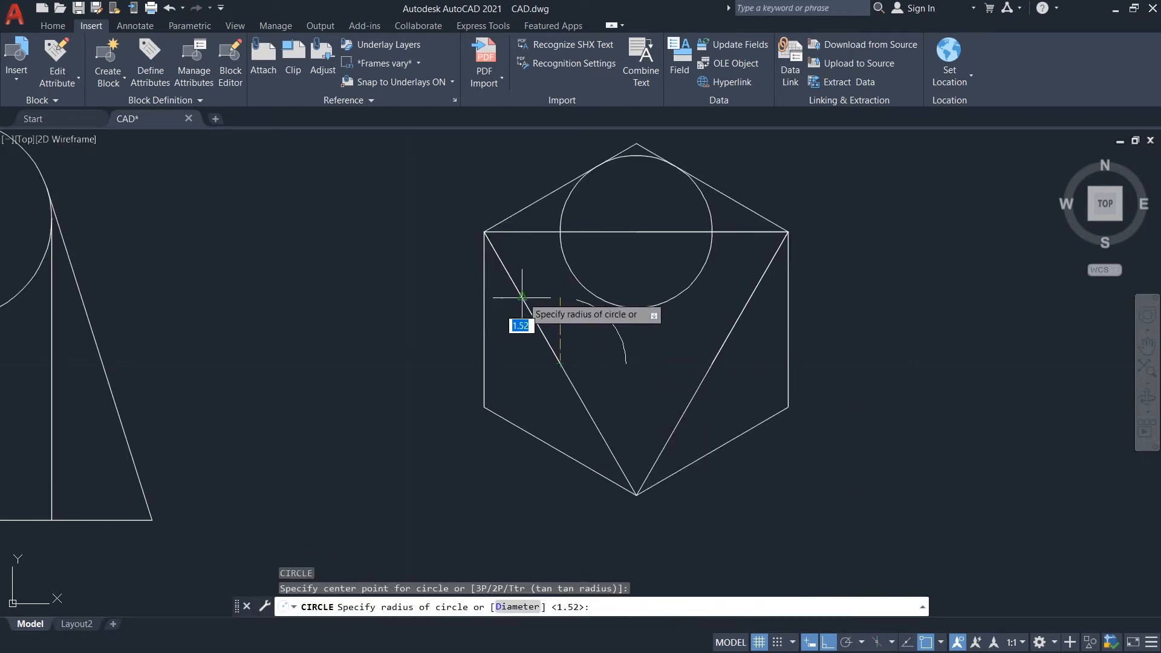
key("Return")
Draw a helper line from the hexagon's upper-right vertex to the midpoint of the triangle's right side, with Ortho off.
type("l")
key("Return")
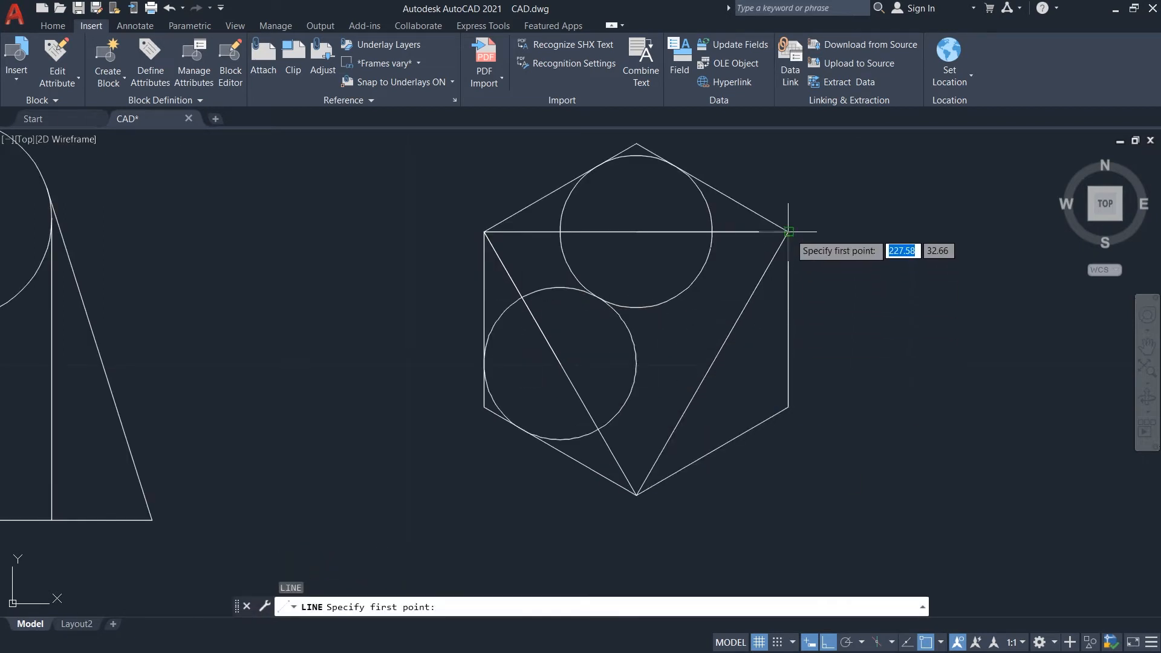
left_click(787, 231)
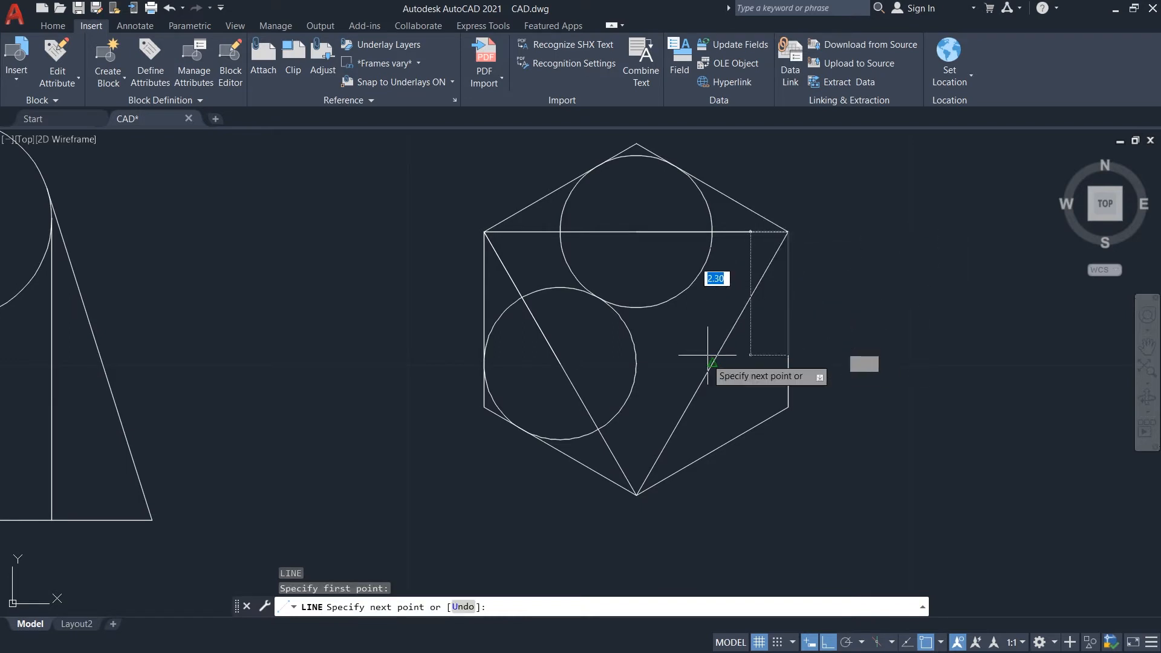
key("F8")
key("Escape")
Draw a circle of radius 1.52 centred on the midpoint of the triangle's right side.
type("c")
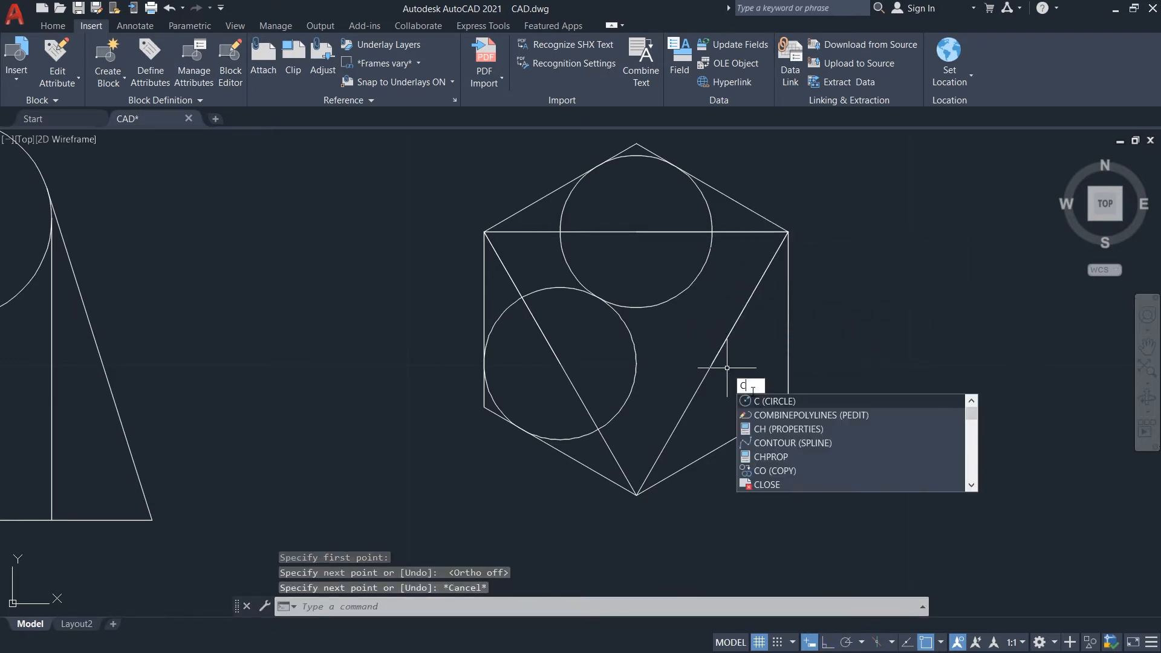
key("Return")
left_click(712, 363)
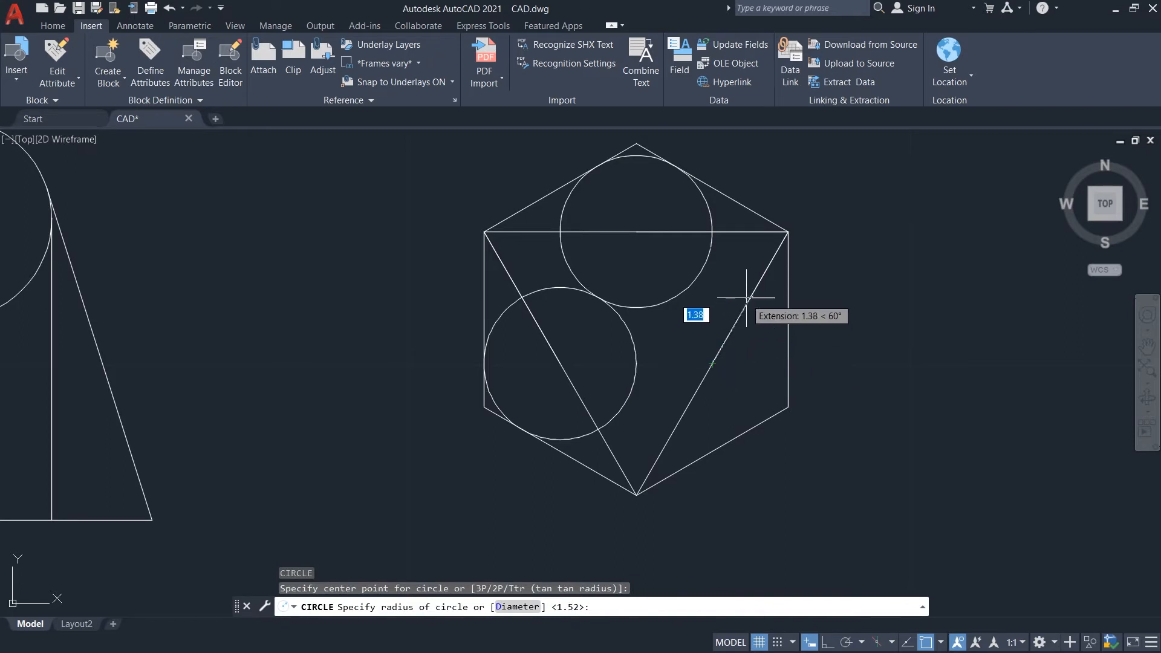
key("Escape")
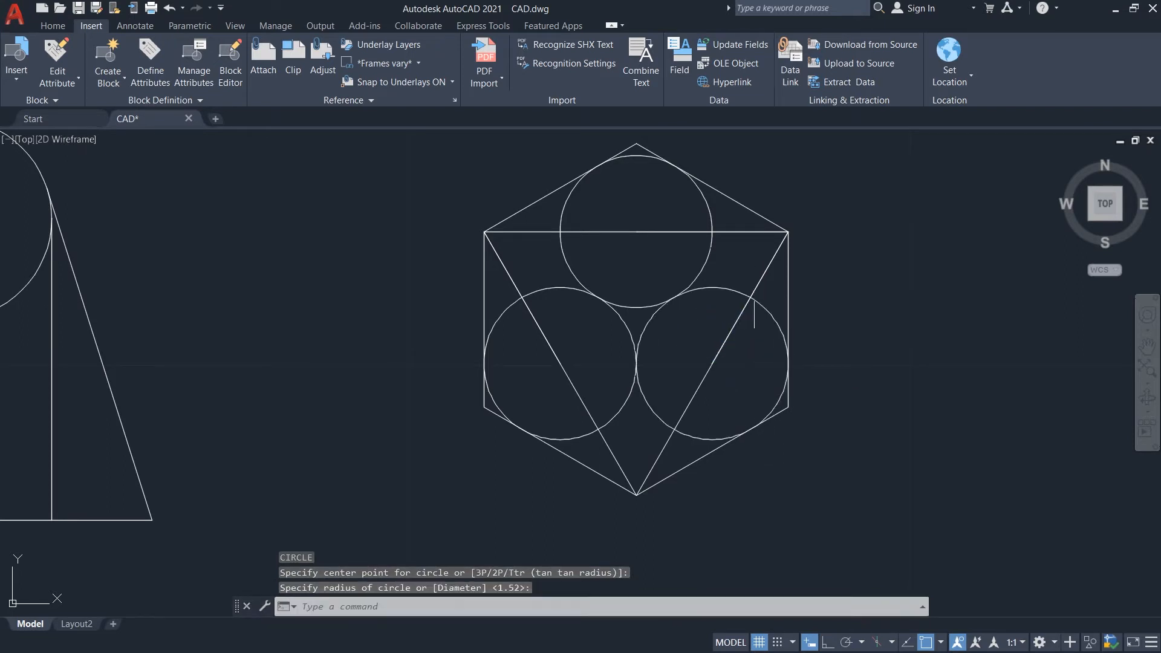
Erase the triangle and helper lines inside the hexagon, leaving only the three circles.
left_click(735, 323)
key("Delete")
left_click(546, 338)
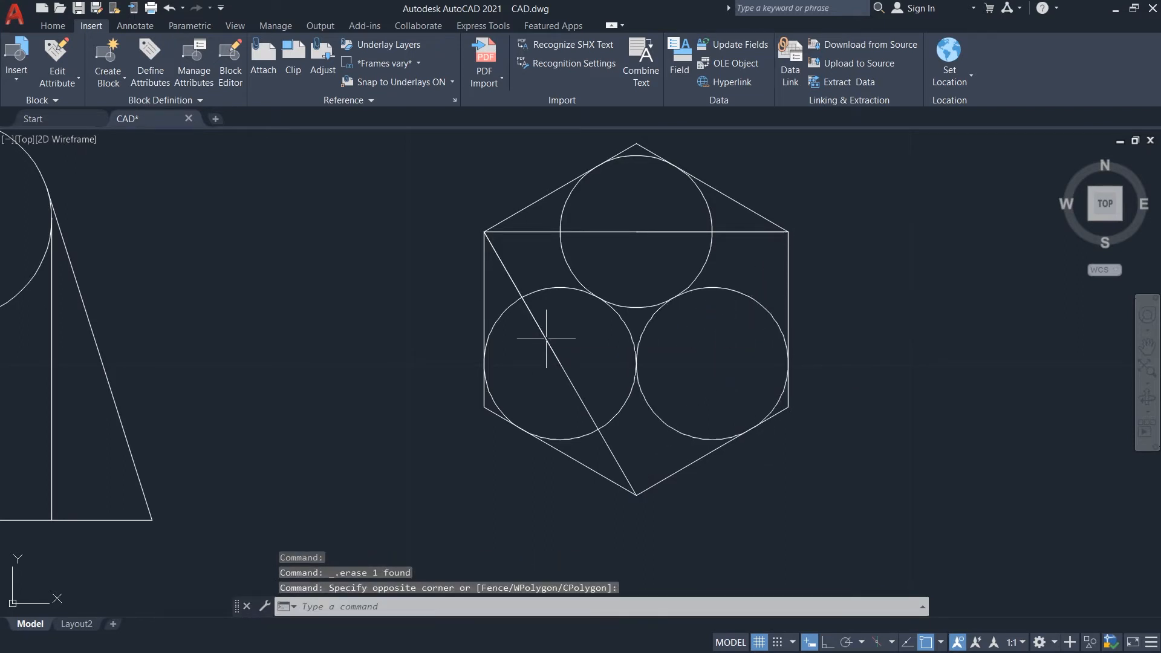
left_click(538, 336)
key("Delete")
left_click(655, 231)
key("Delete")
Move the hexagon with its three circles slightly left toward the first figure, using its upper-left vertex as base point.
scroll(655, 230, "down", 3)
left_click(767, 332)
left_click(559, 184)
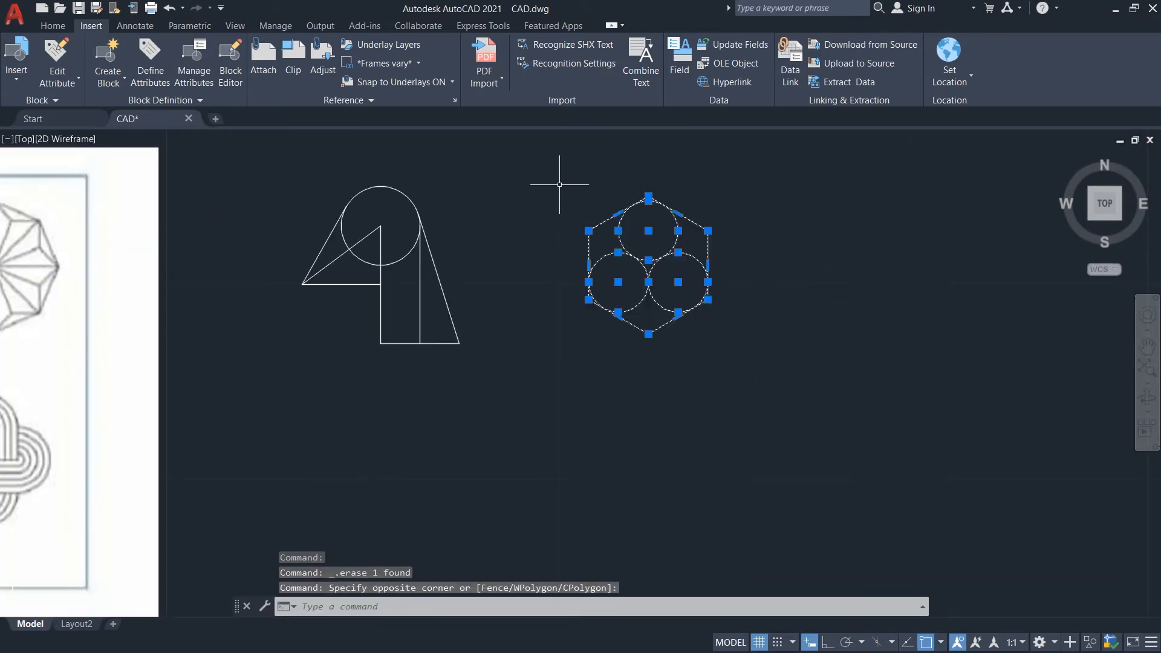
key("Return")
left_click(588, 230)
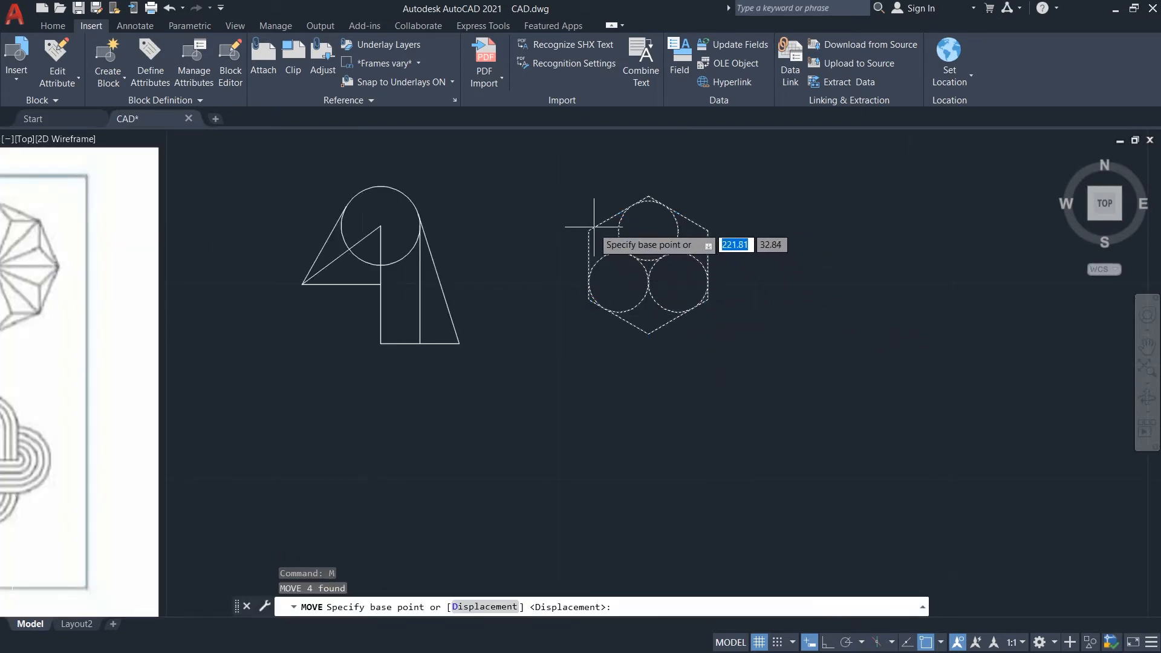
left_click(567, 234)
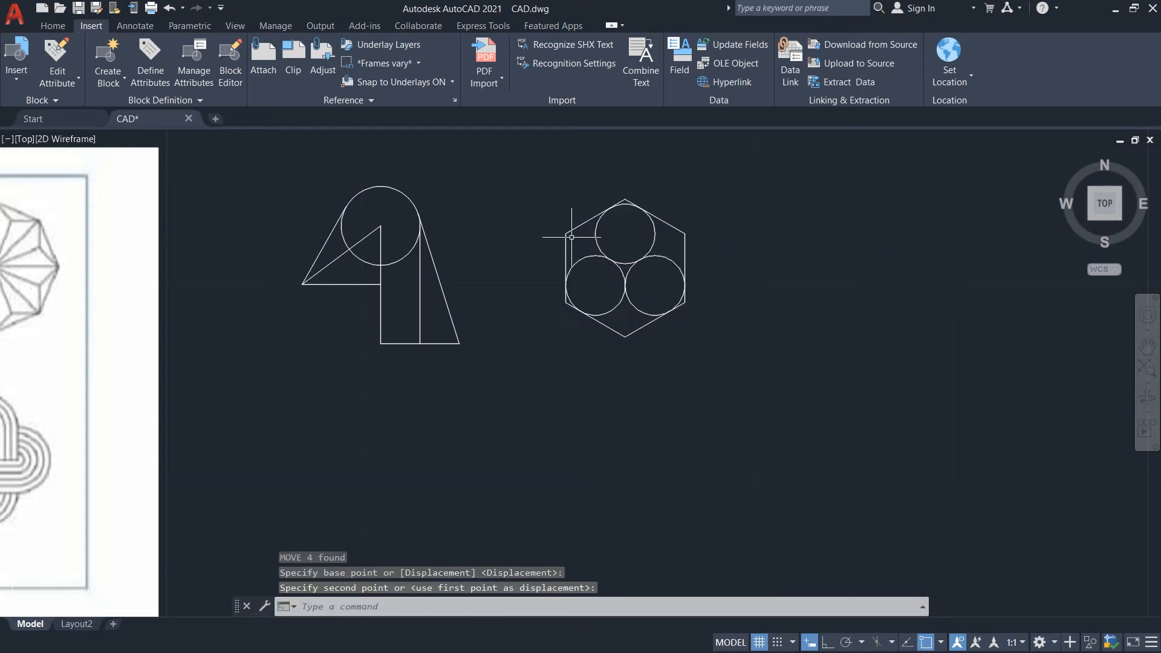
Draw a horizontal line 8 units long to the right of the hexagon figure, with Ortho on.
scroll(707, 297, "down", 2)
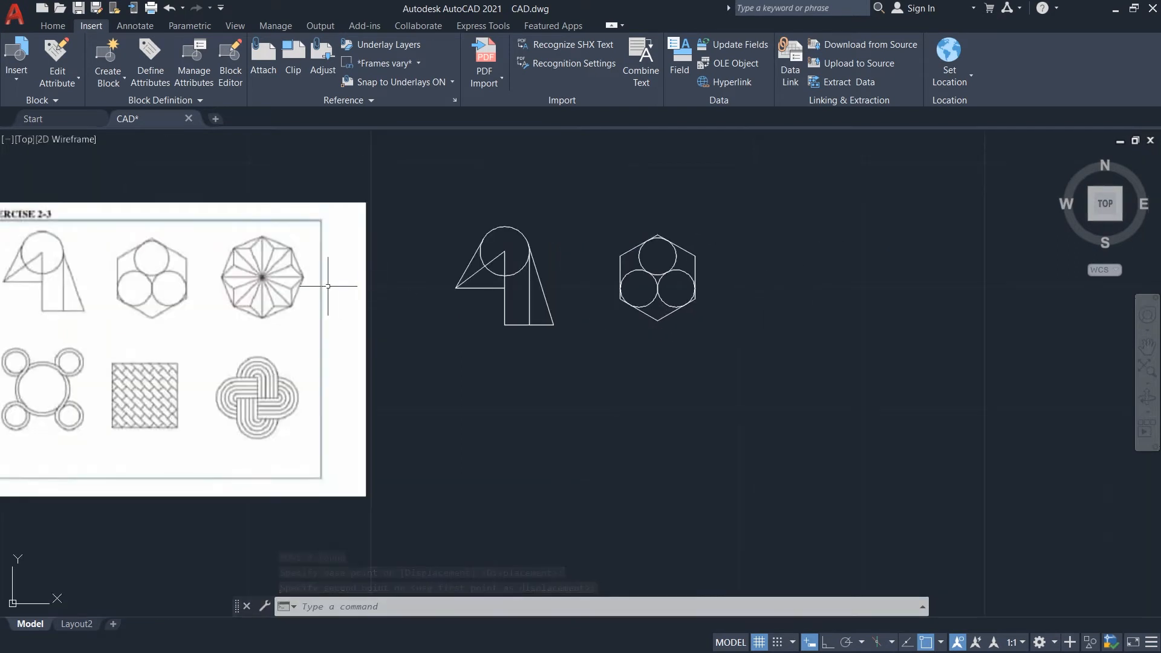
scroll(291, 284, "up", 4)
scroll(194, 280, "down", 5)
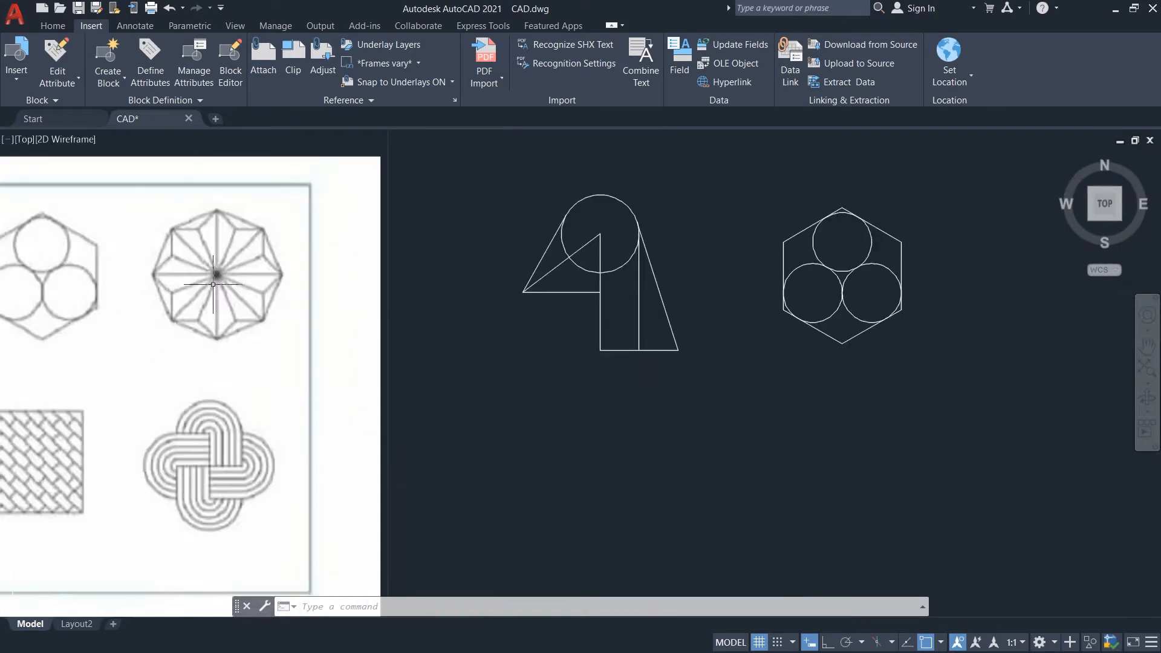
key("F8")
type("l")
key("Return")
left_click(764, 281)
type("8")
key("Return")
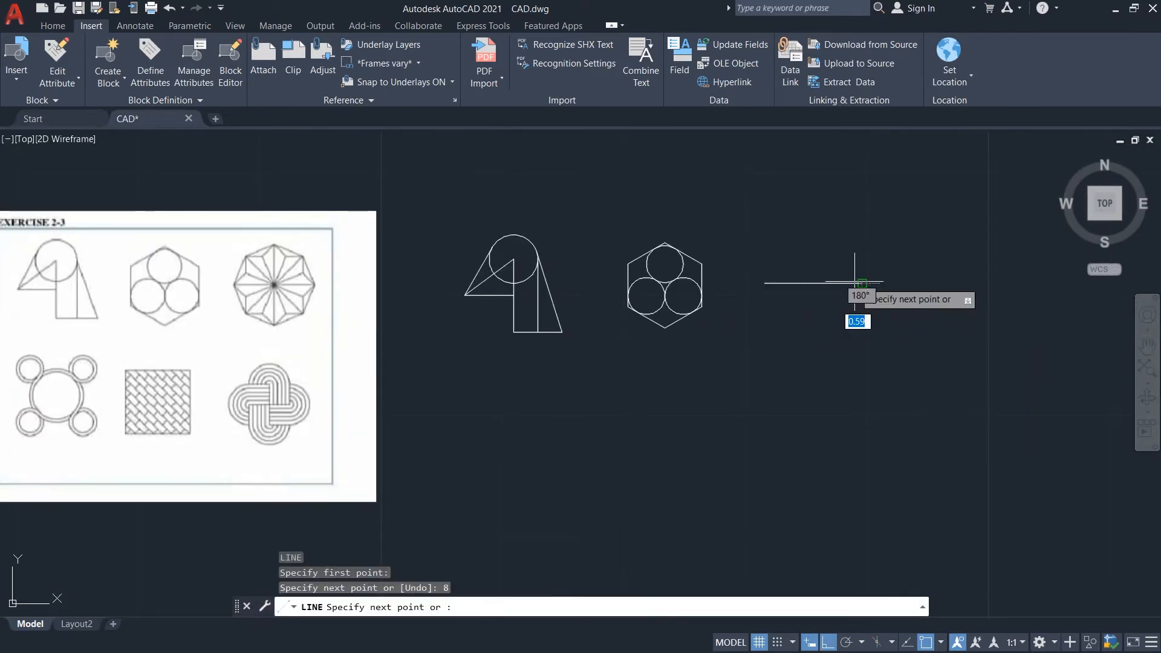
Draw a vertical line 4 units up from the midpoint of the 8-unit horizontal line.
key("Escape")
type("l")
key("Return")
left_click(813, 283)
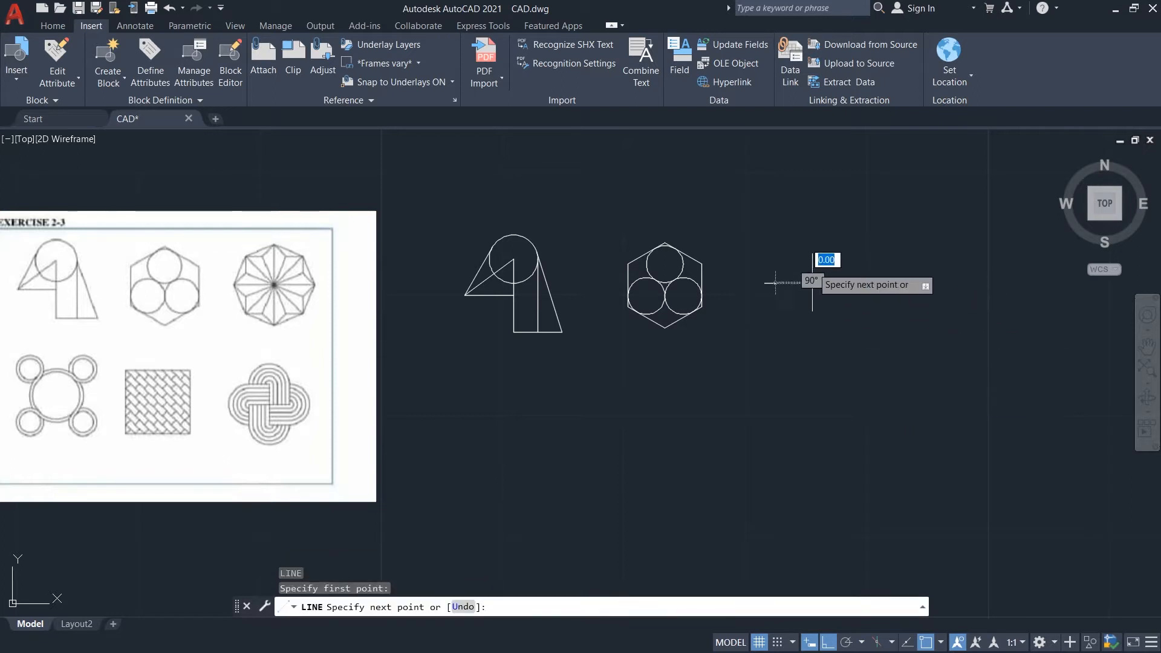
type("4")
key("Return")
key("Escape")
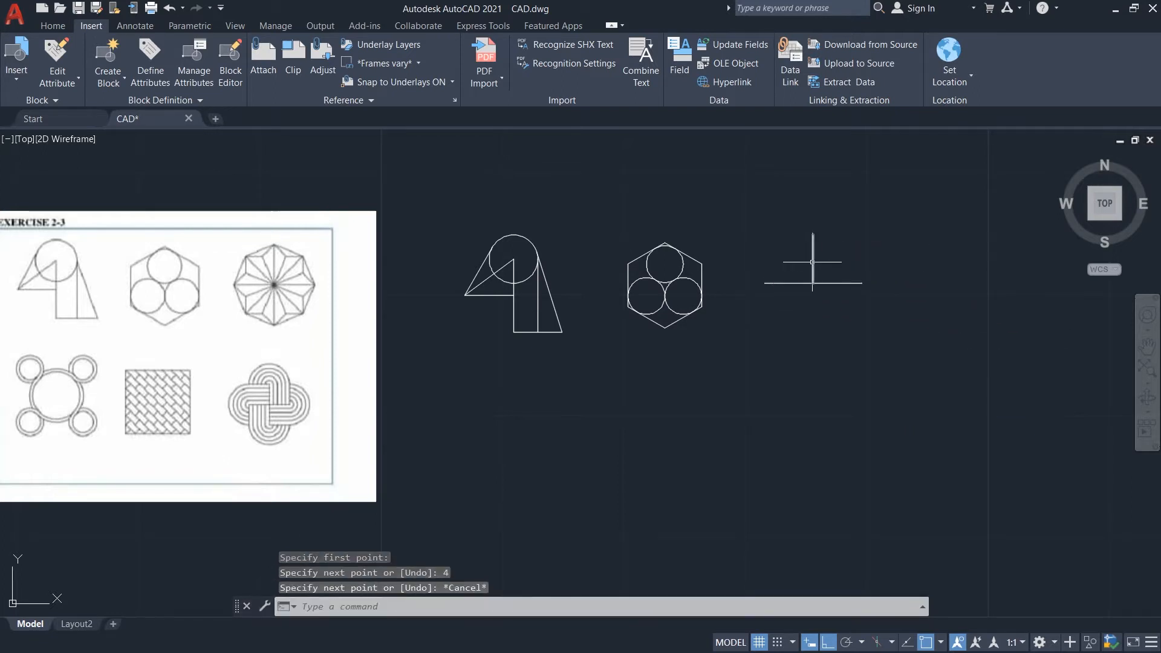
Stretch the vertical line's lower endpoint 4 units downward so it crosses the horizontal line.
left_click(812, 262)
left_click(813, 283)
type("4")
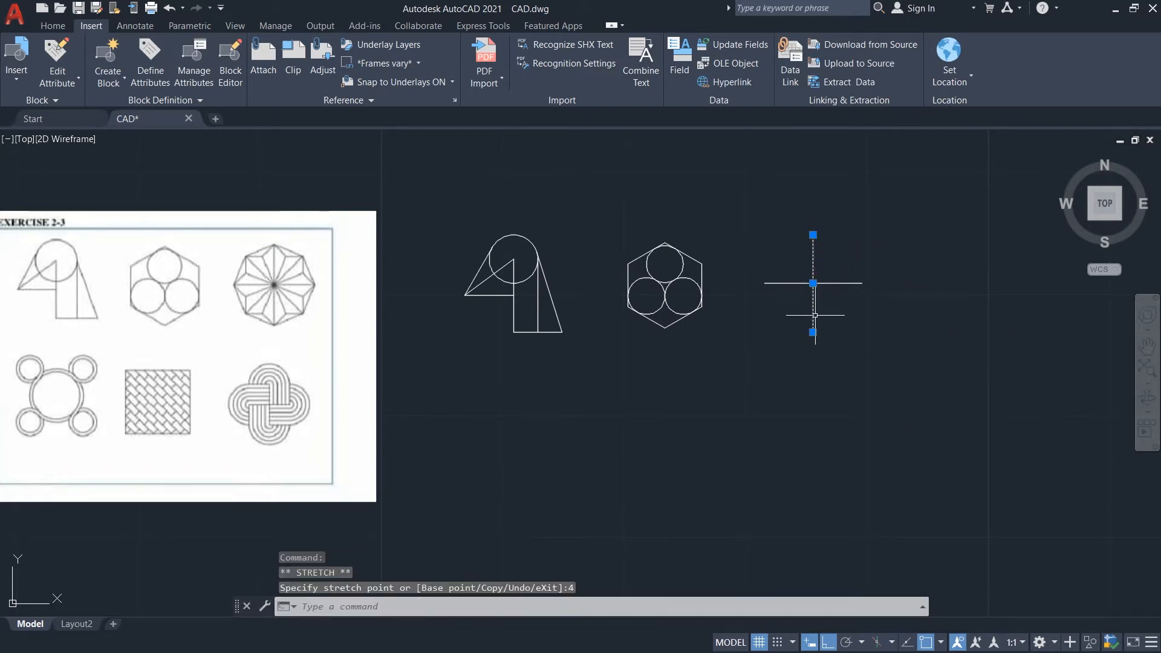
key("Escape")
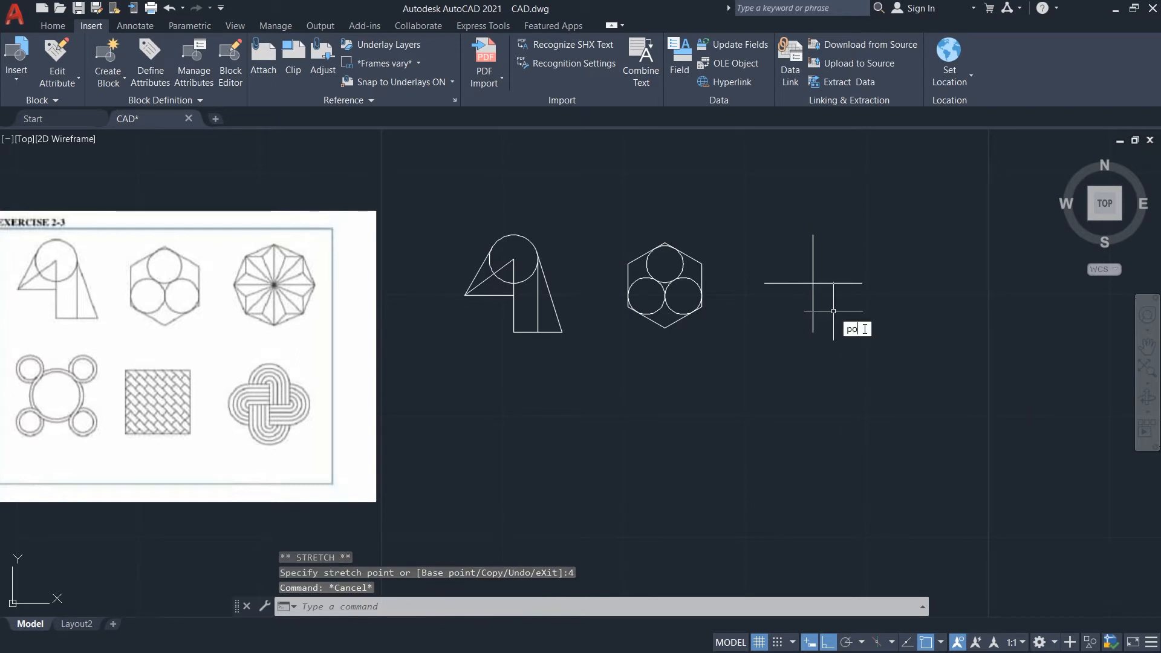
Draw an 8-sided polygon inscribed in a circle, centred on the crossing of the two lines and reaching the vertical line's top end.
left_click(883, 371)
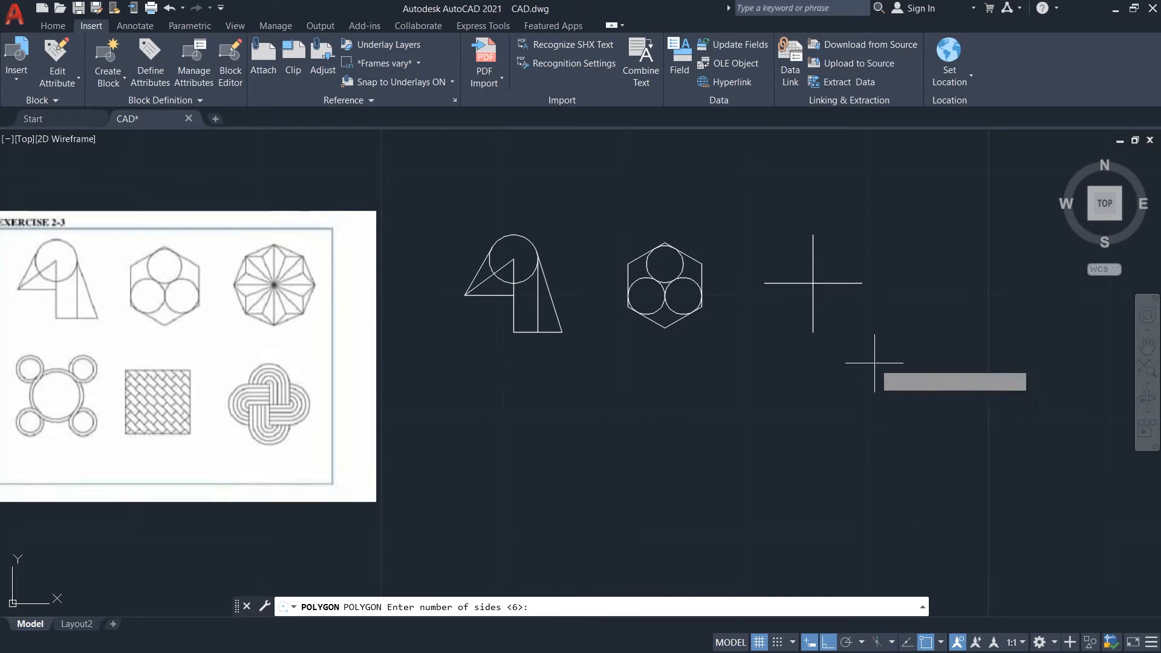
type("8")
key("Return")
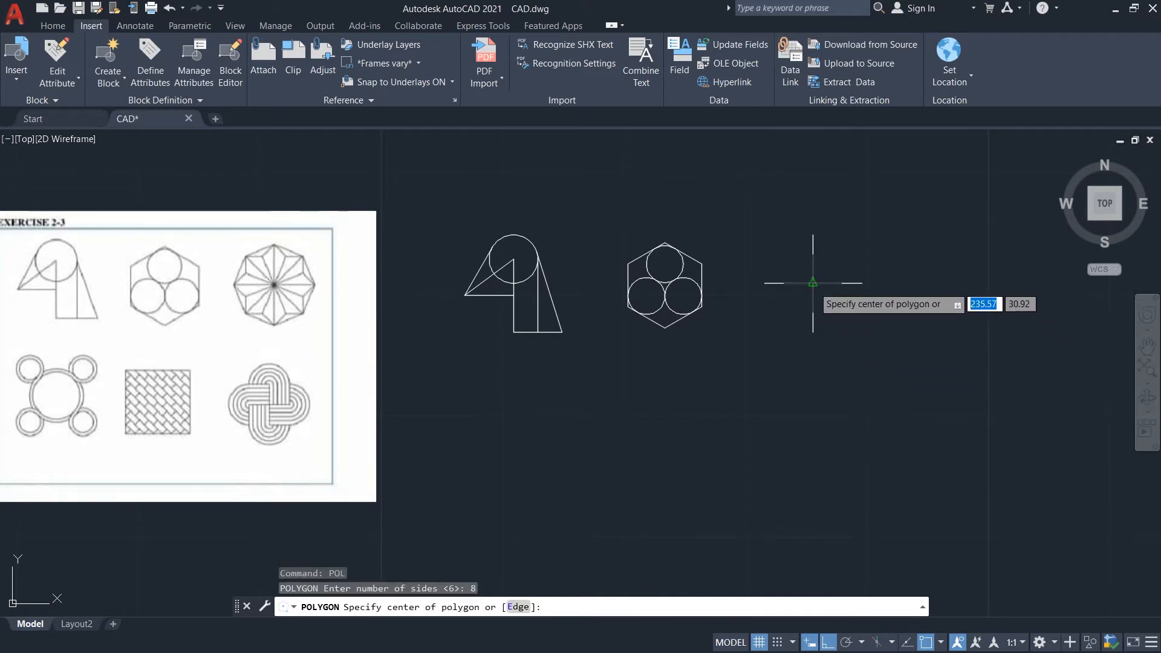
left_click(812, 283)
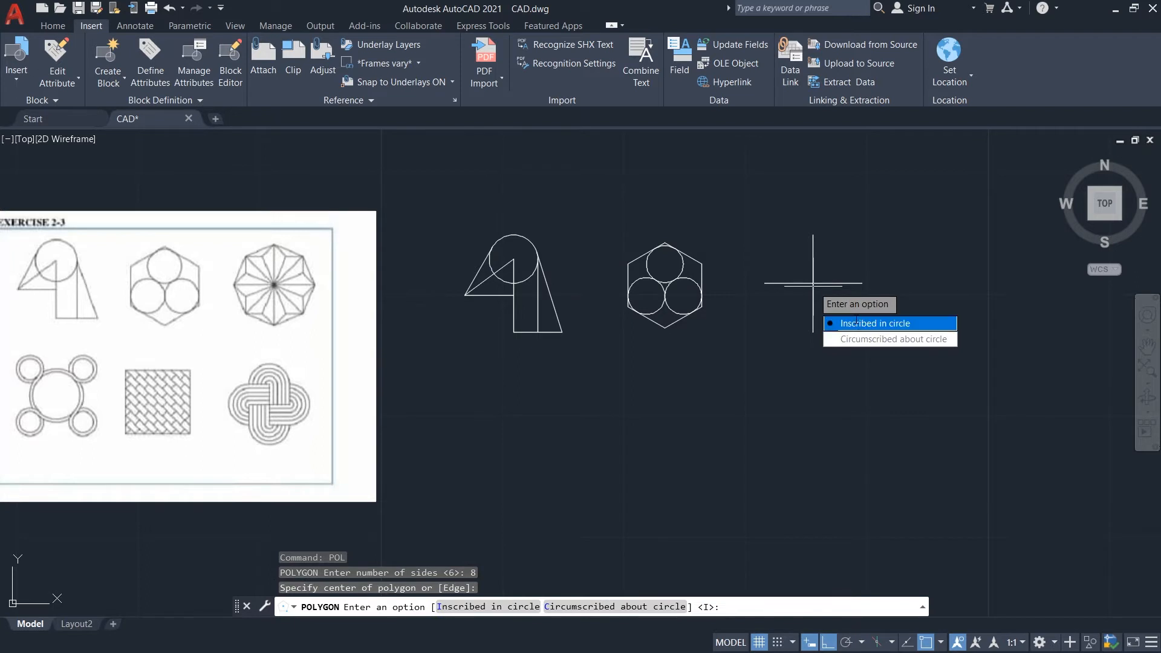
left_click(856, 323)
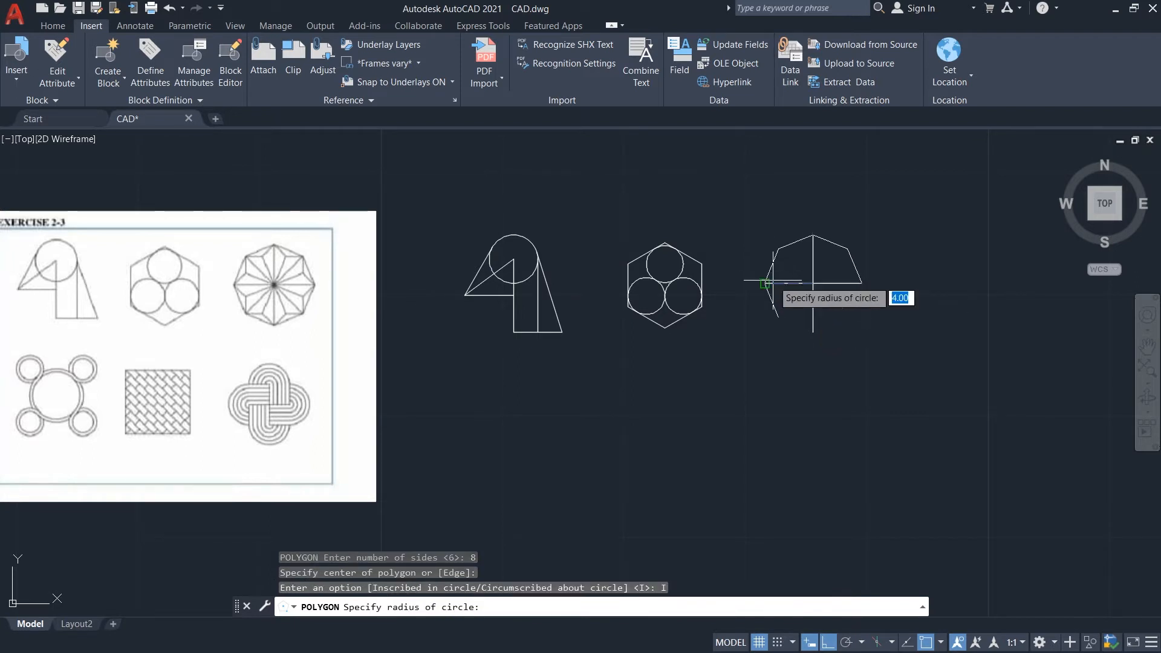
left_click(813, 235)
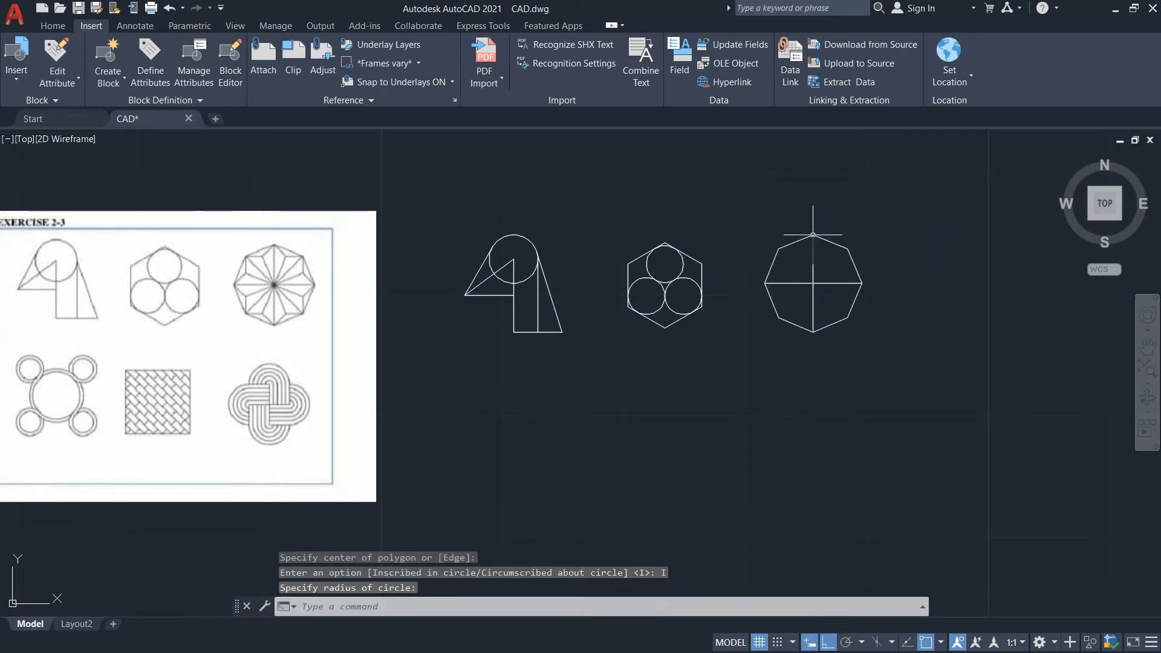
Draw two diagonal lines across the octagon joining its opposite upper and lower side vertices, with Ortho off.
type("L")
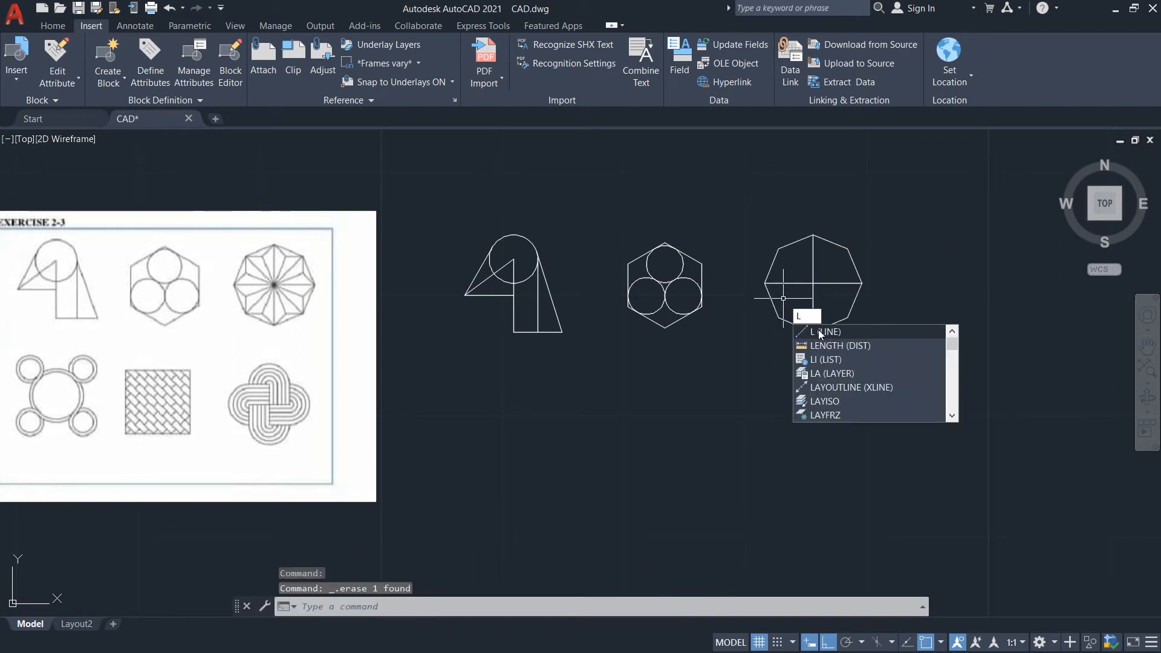
left_click(823, 331)
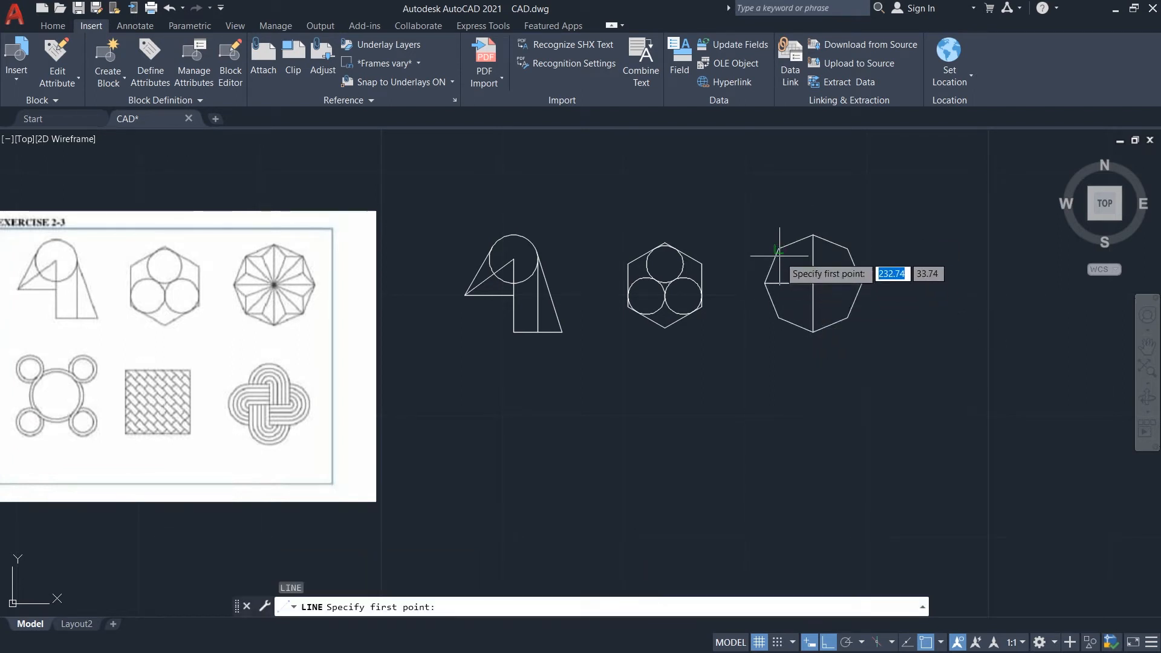
left_click(778, 249)
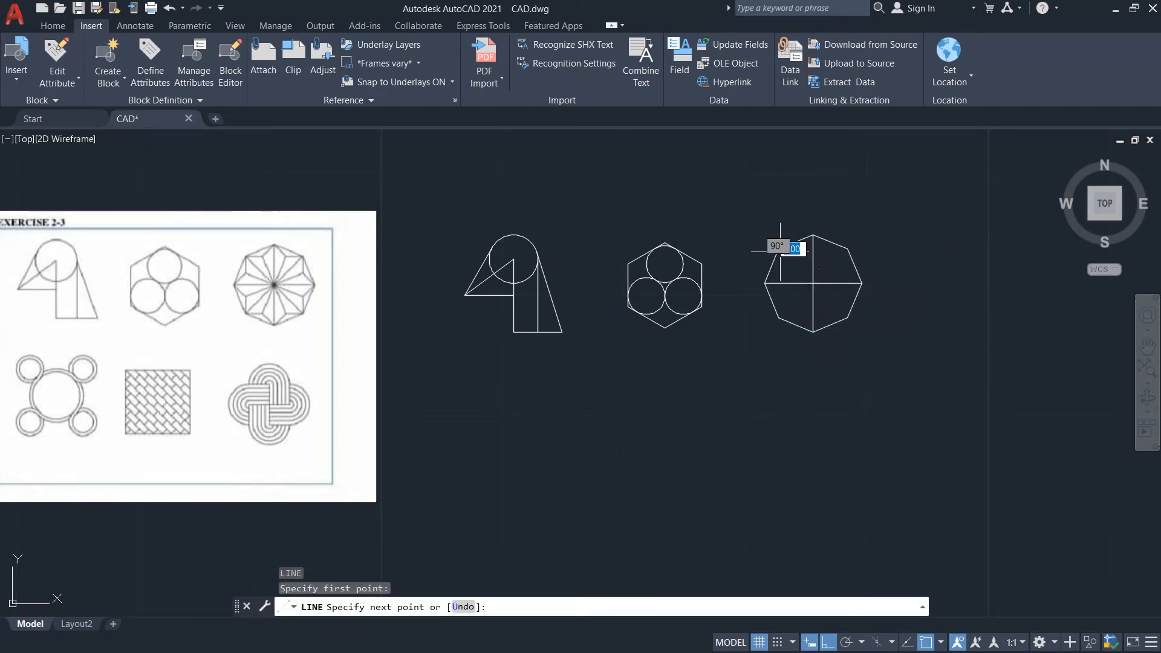
key("F8")
left_click(847, 318)
key("Escape")
key("Return")
left_click(778, 317)
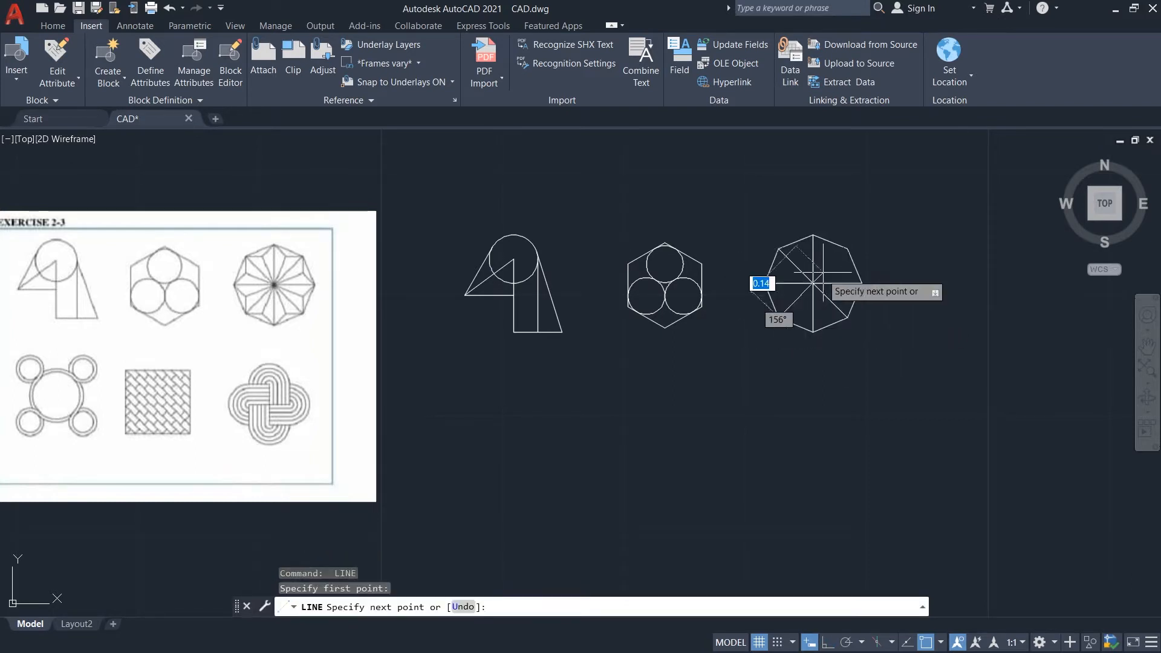
left_click(847, 248)
key("Escape")
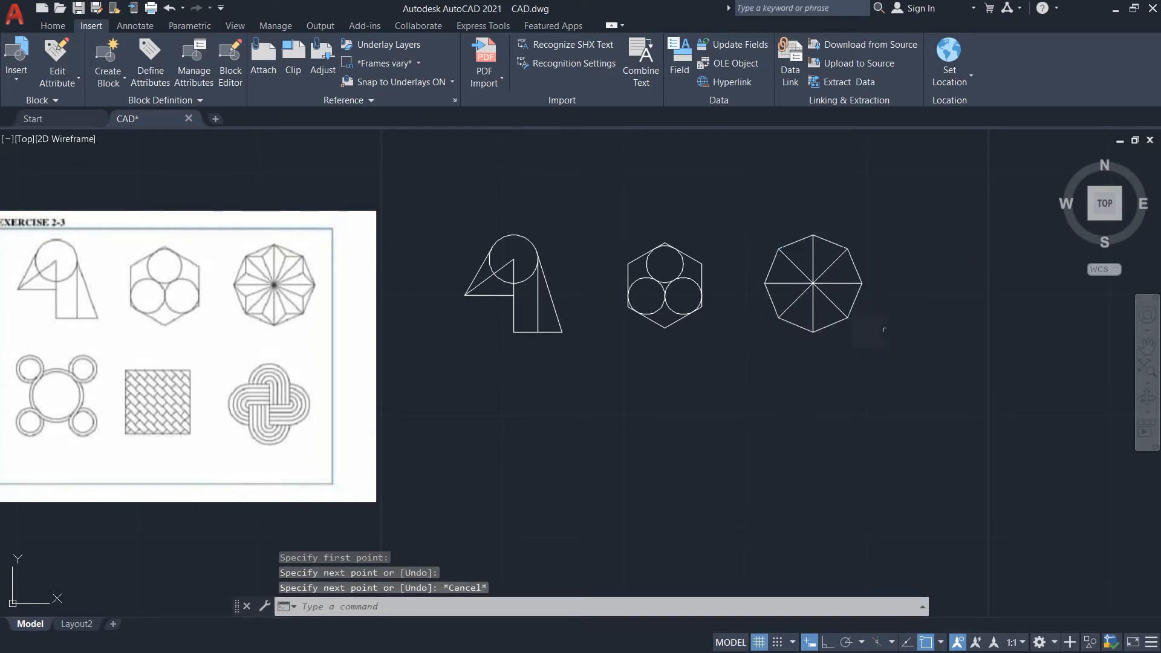
Draw helper lines from the octagon's left vertex along its lower-left edge.
type("l")
key("Return")
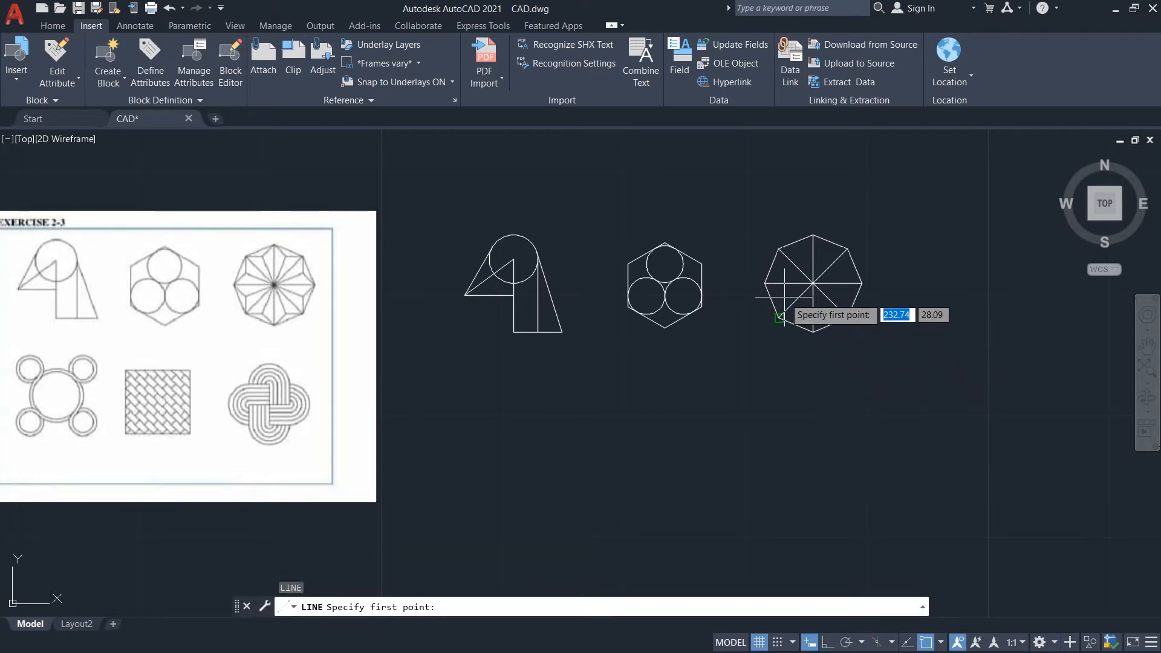
left_click(768, 284)
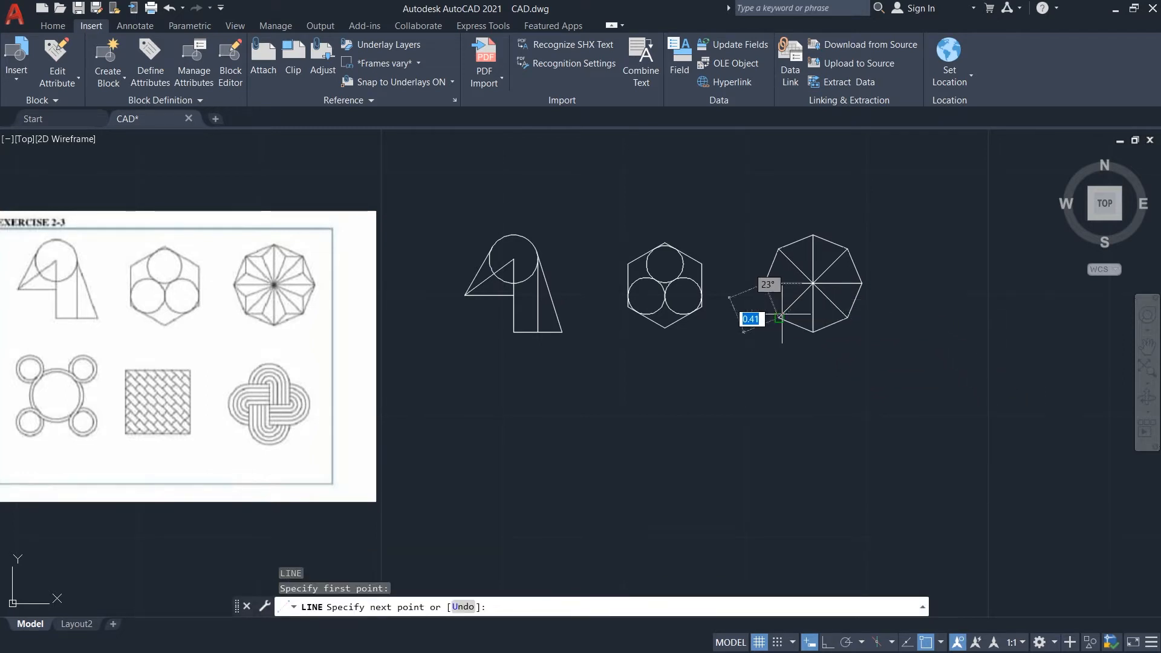
left_click(780, 316)
key("F8")
key("Escape")
type("l")
left_click(814, 350)
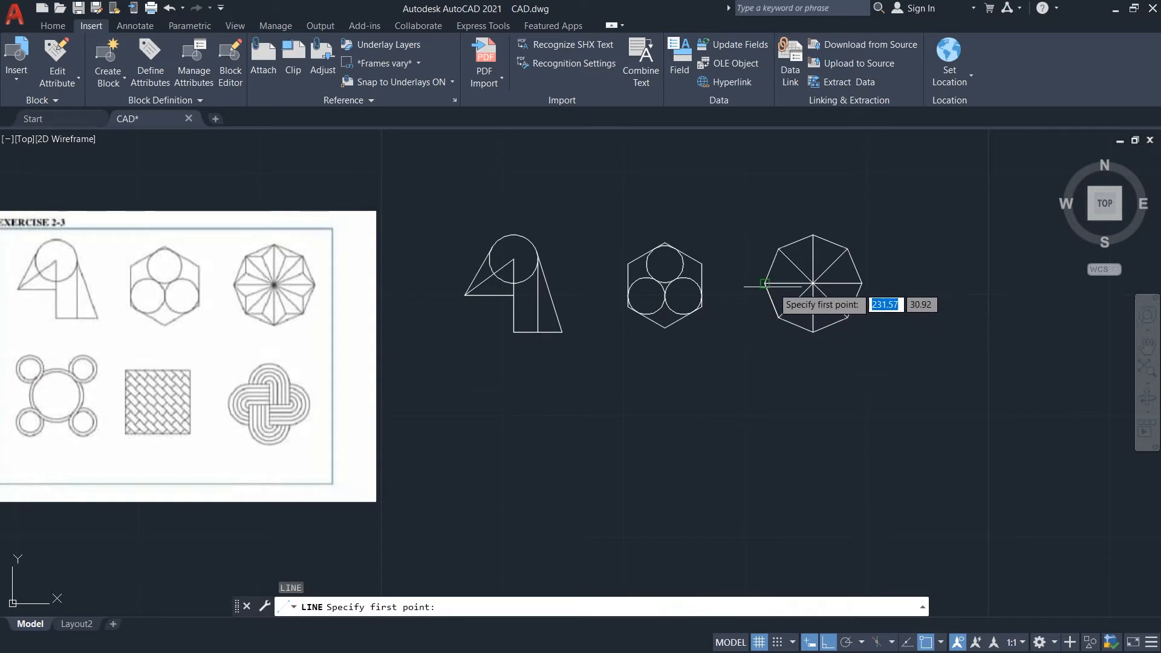
left_click(766, 284)
left_click(777, 315)
key("Escape")
Draw a line from the octagon's top vertex to the midpoint of the helper line on the lower-left edge, with Ortho off.
type("l")
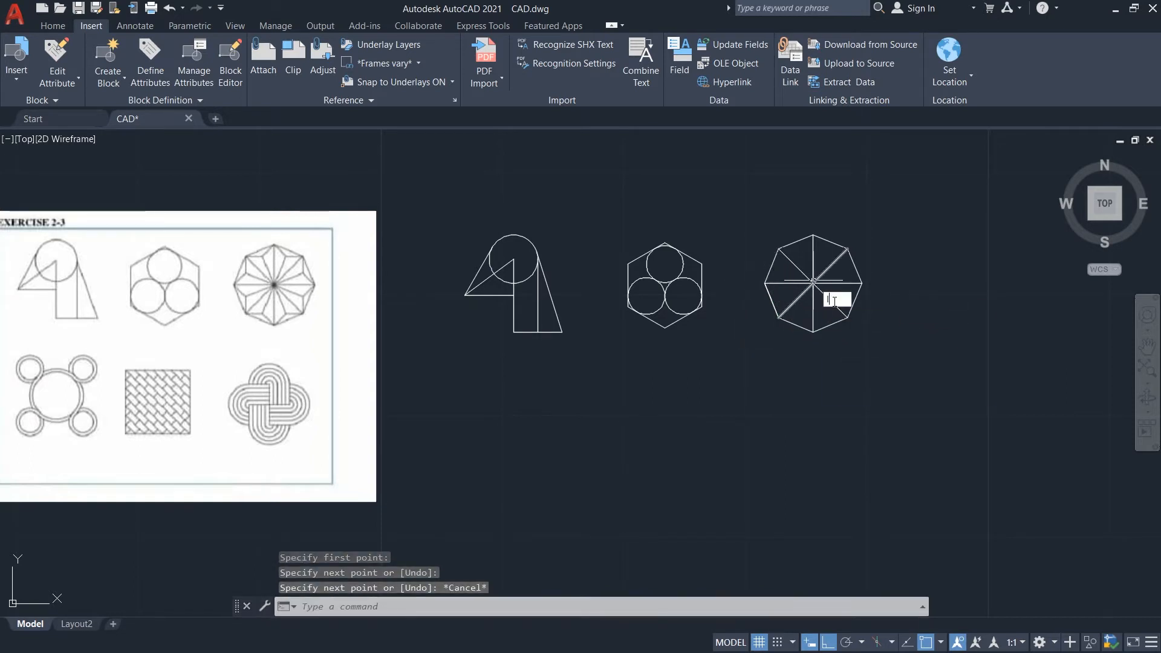
key("Return")
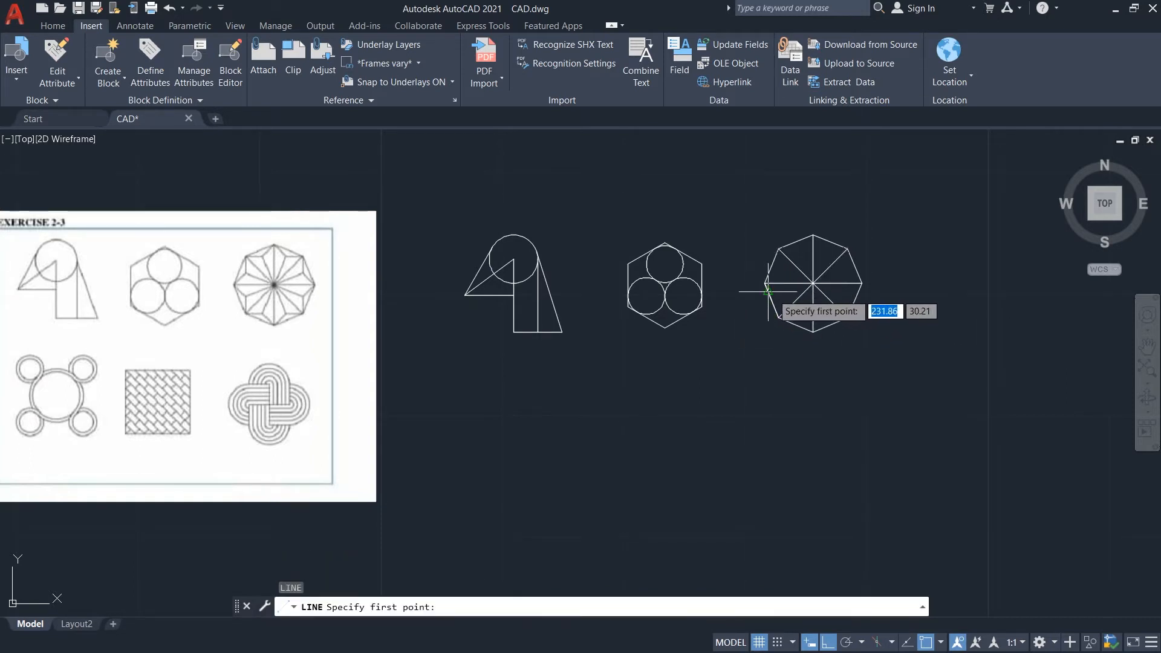
left_click(813, 237)
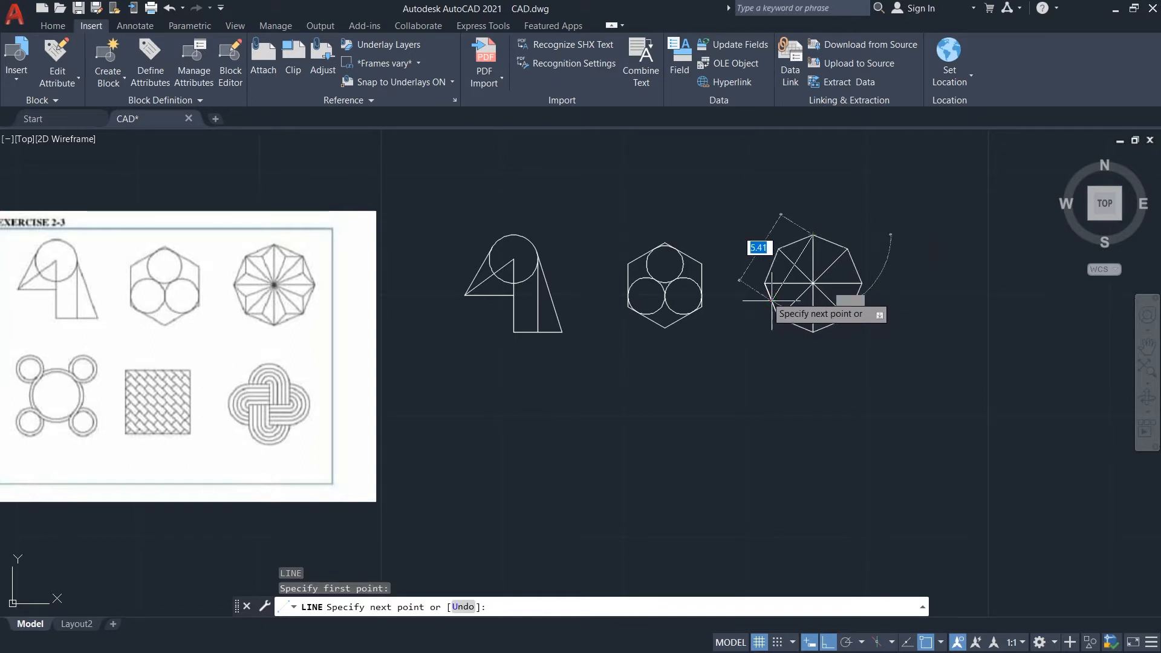
key("F8")
key("Escape")
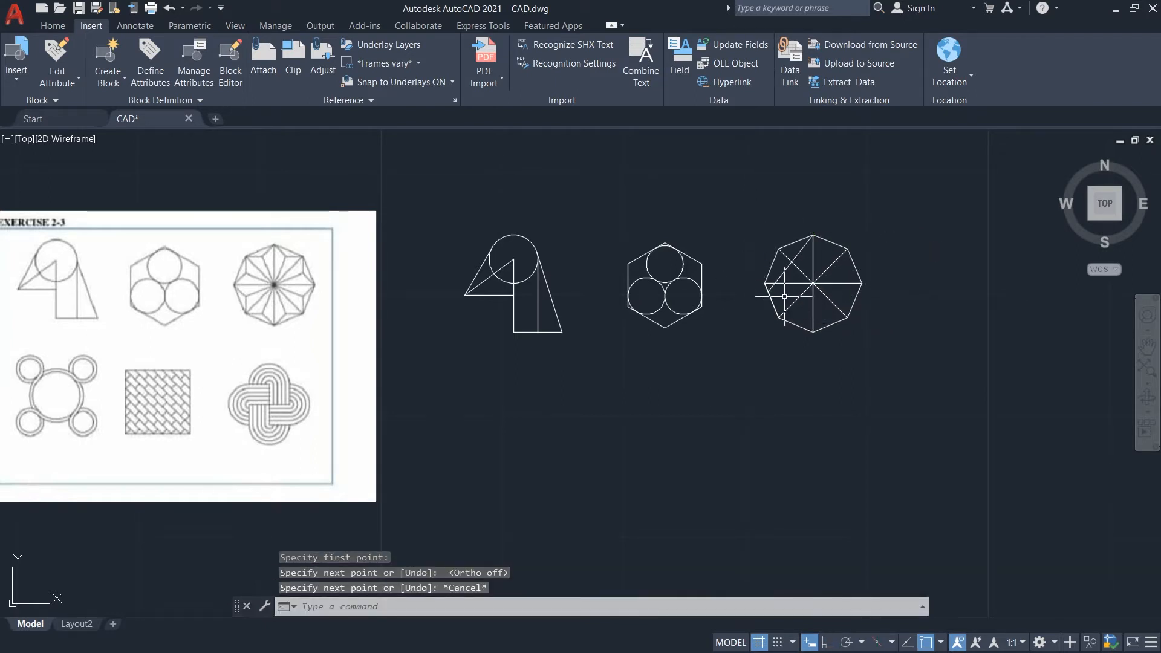
Draw a line from the octagon's centre to the midpoint of its upper-left edge.
scroll(783, 290, "up", 2)
type("l")
key("Return")
left_click(828, 278)
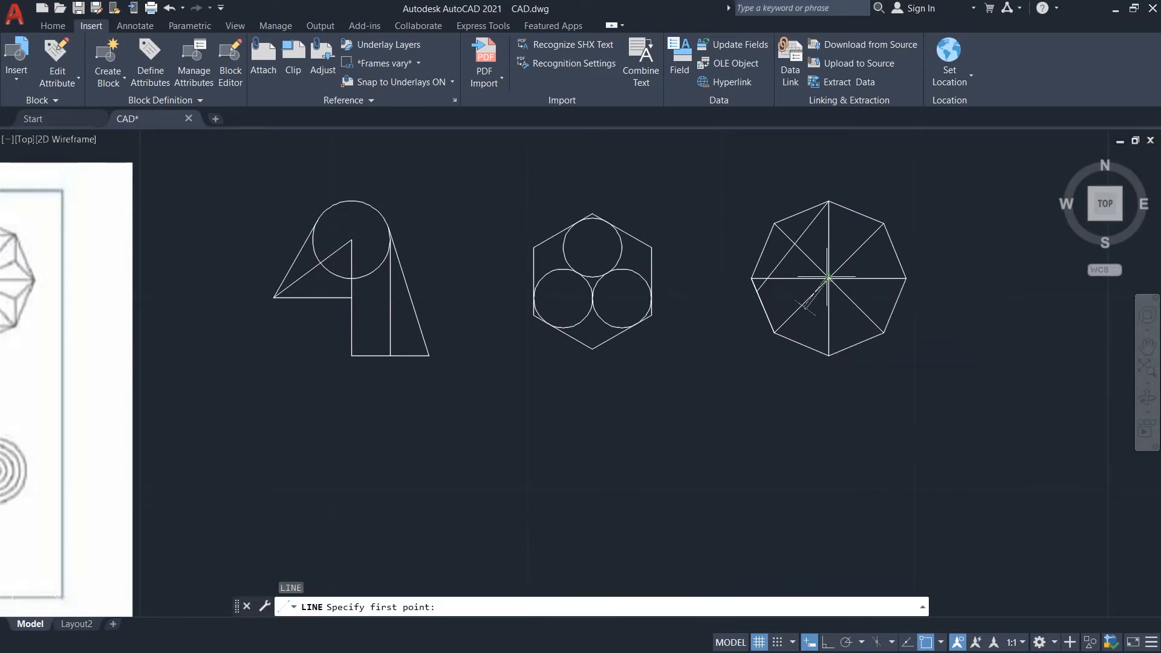
left_click(801, 211)
key("Escape")
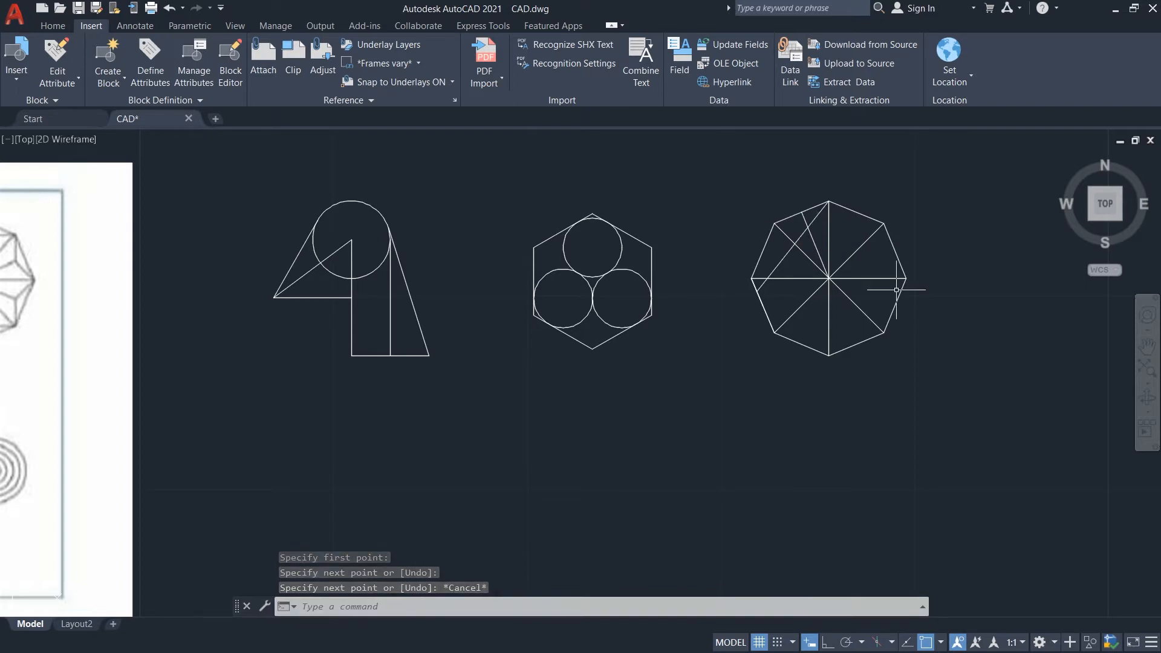
Trim the two new lines beyond their crossing to form half a star point, and erase the helper line on the lower-left edge.
type("tr")
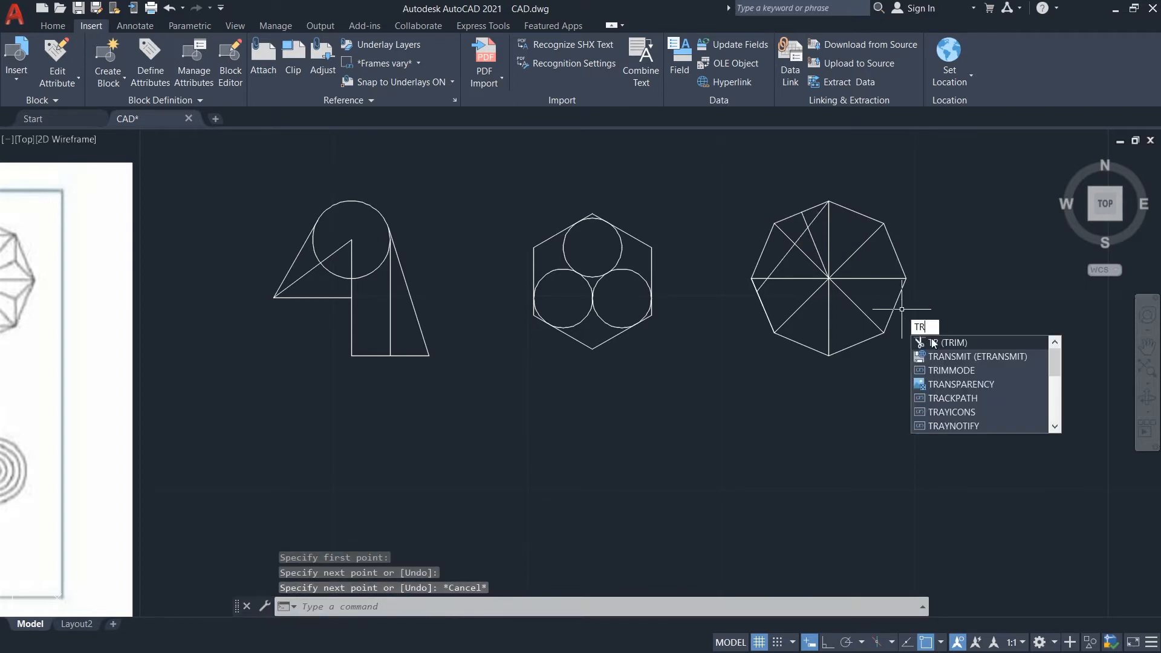
key("Return")
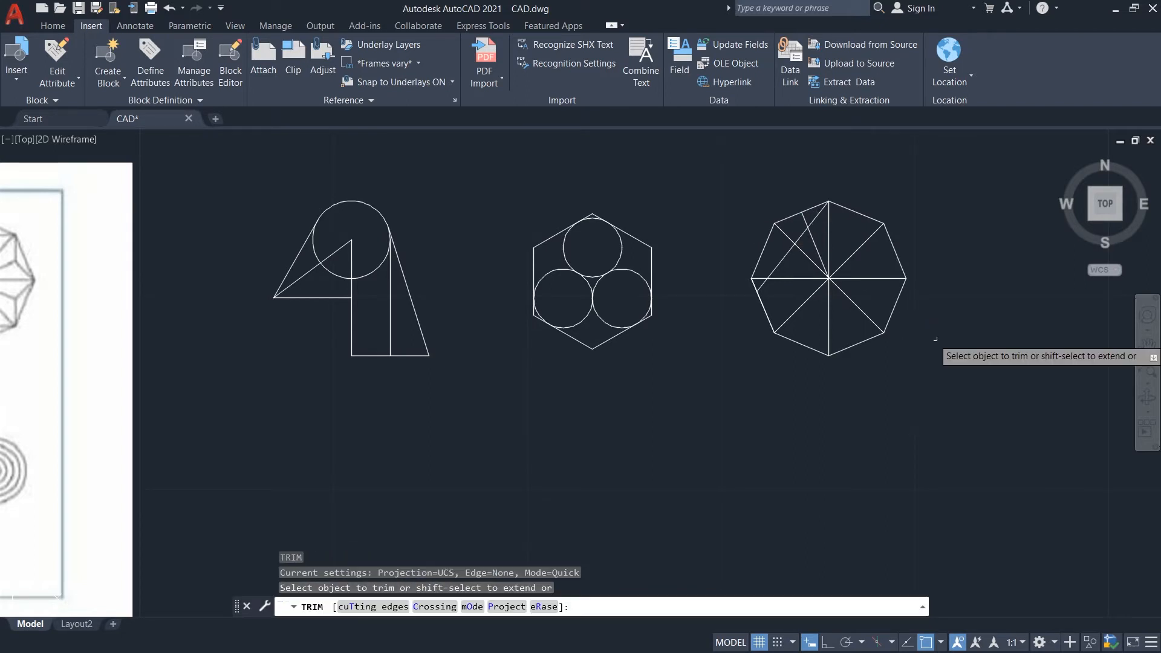
left_click(801, 228)
left_click(797, 238)
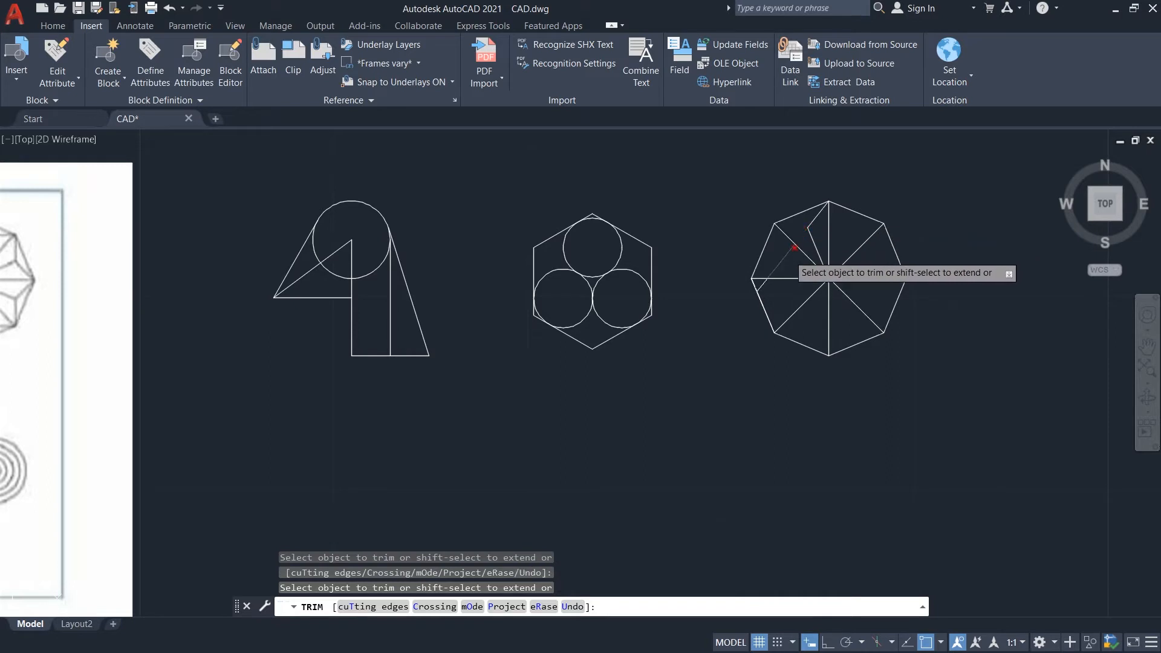
key("Escape")
left_click(756, 291)
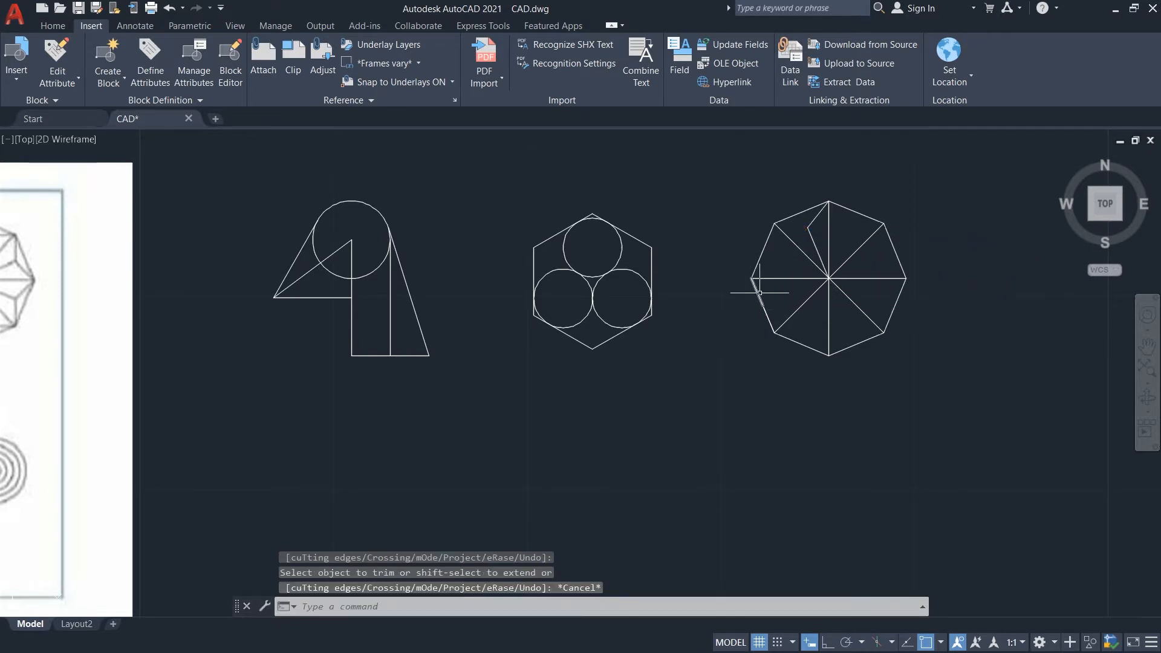
key("Delete")
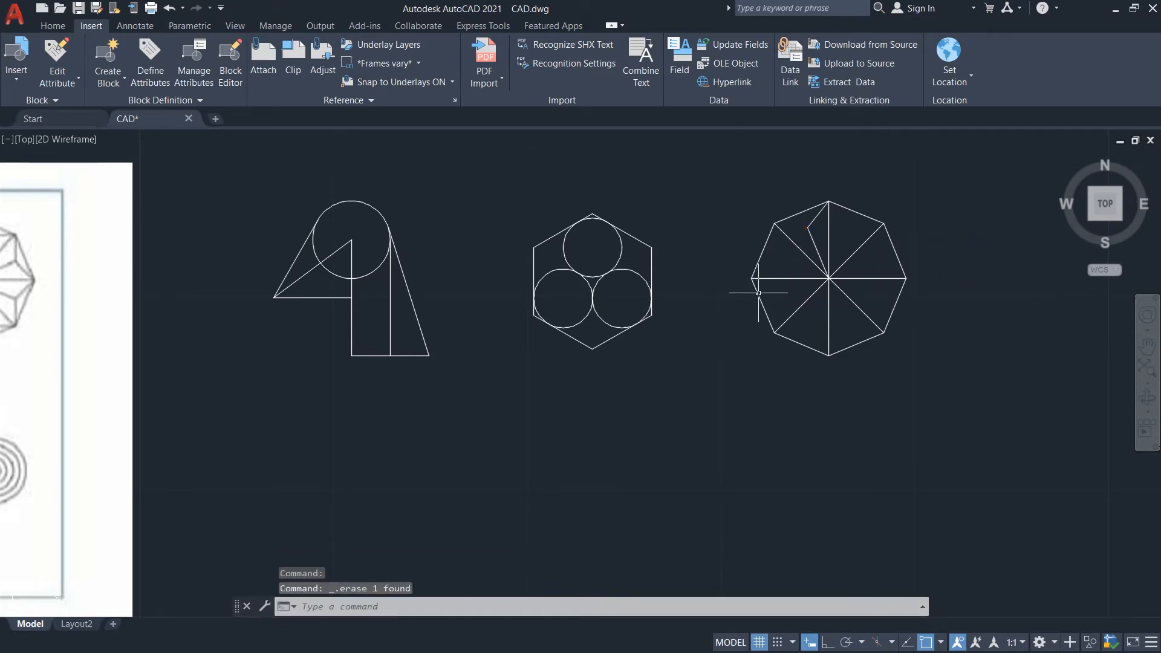
Mirror the two half-point lines about the octagon's upper vertical spoke, keeping the source objects.
left_click(821, 237)
left_click(802, 224)
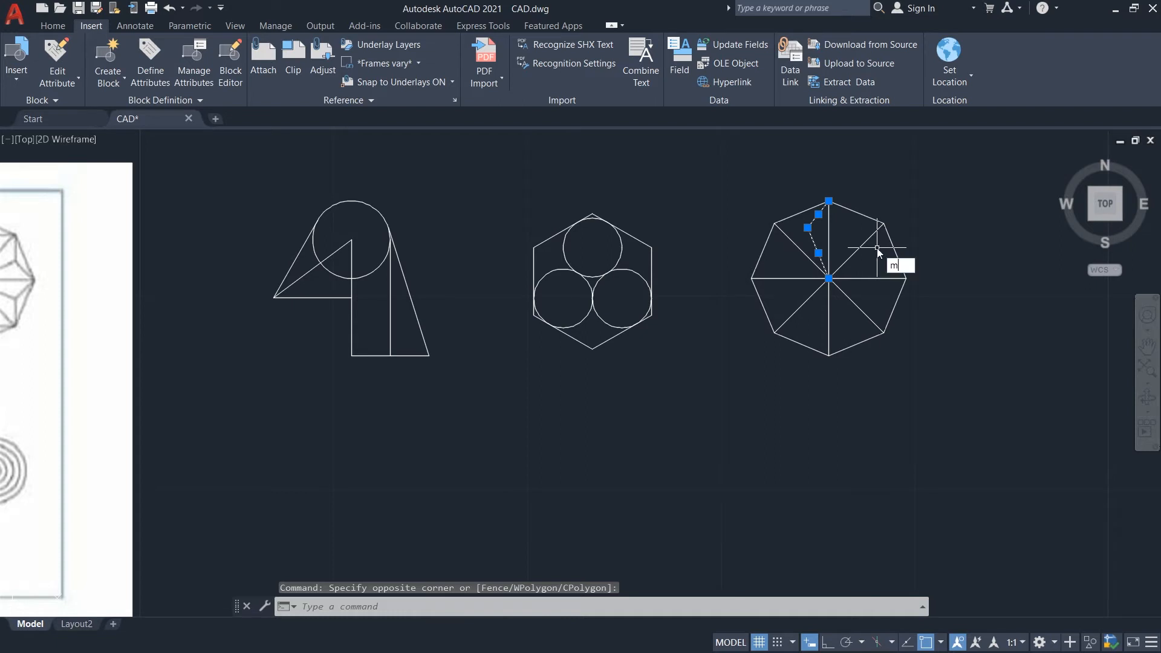
left_click(927, 294)
left_click(828, 200)
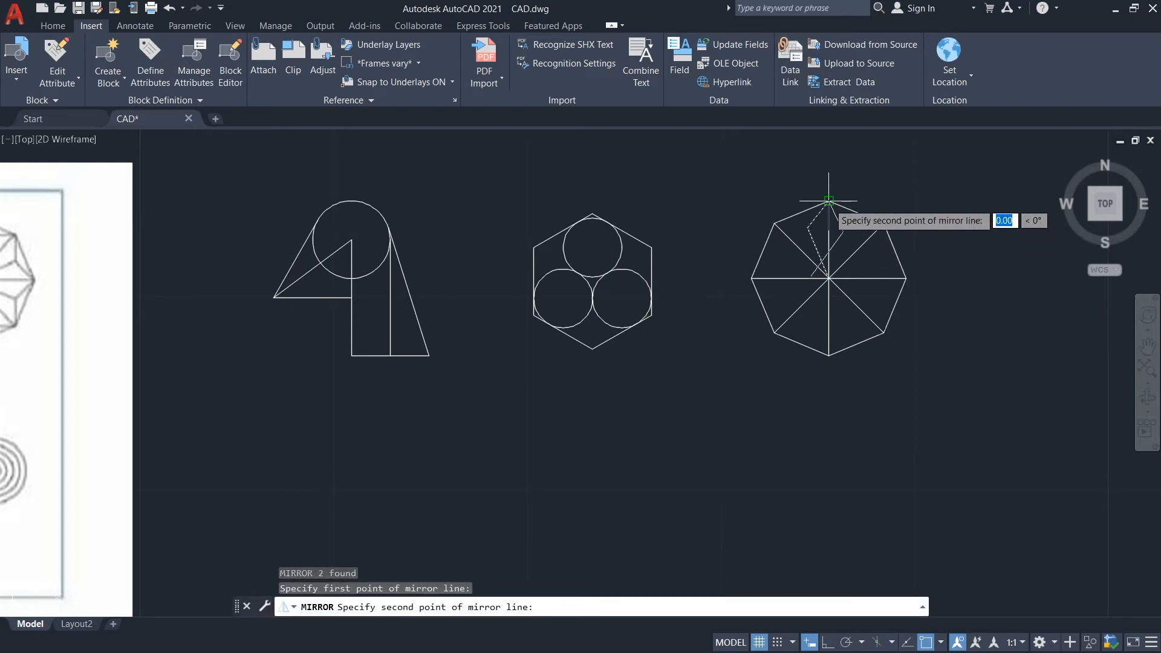
left_click(829, 278)
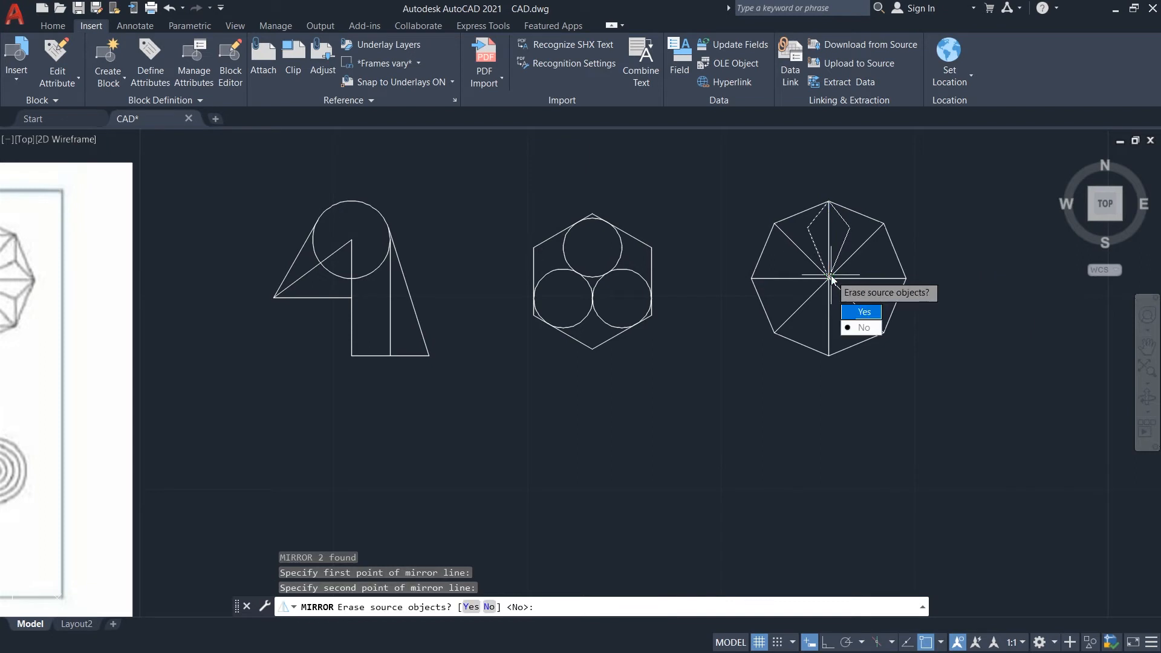
left_click(863, 327)
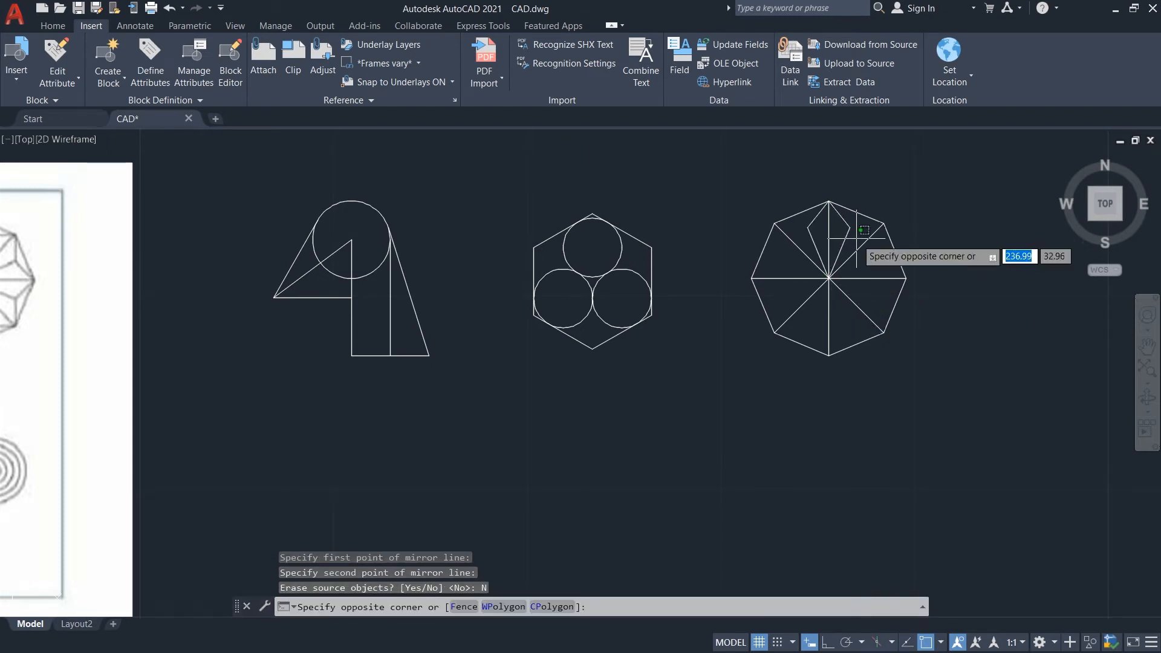
Polar array the four star-point lines around the octagon's centre with 8 items over 360 degrees.
left_click(843, 220)
left_click(821, 237)
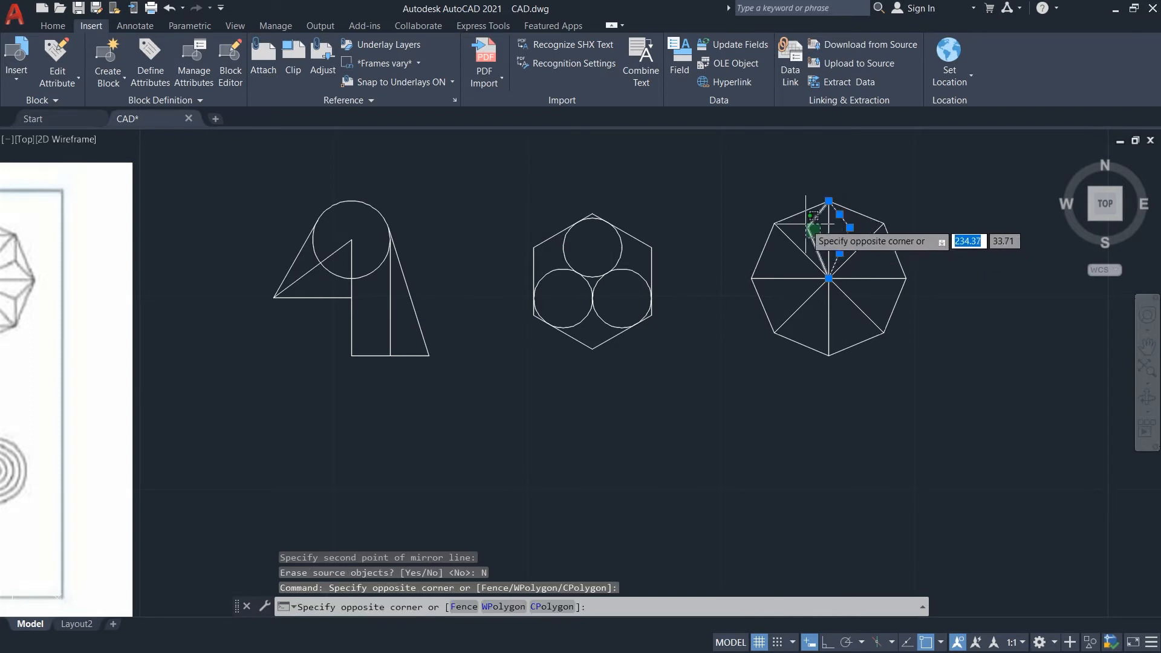
left_click(802, 220)
type("a")
key("Return")
left_click(989, 377)
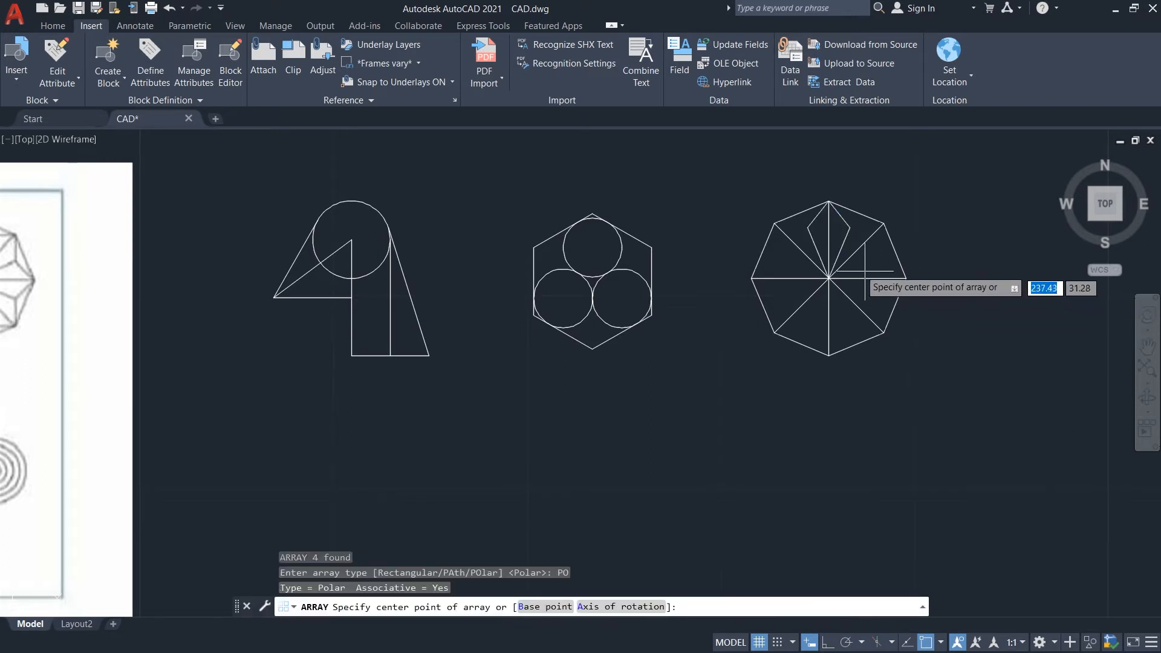
left_click(828, 279)
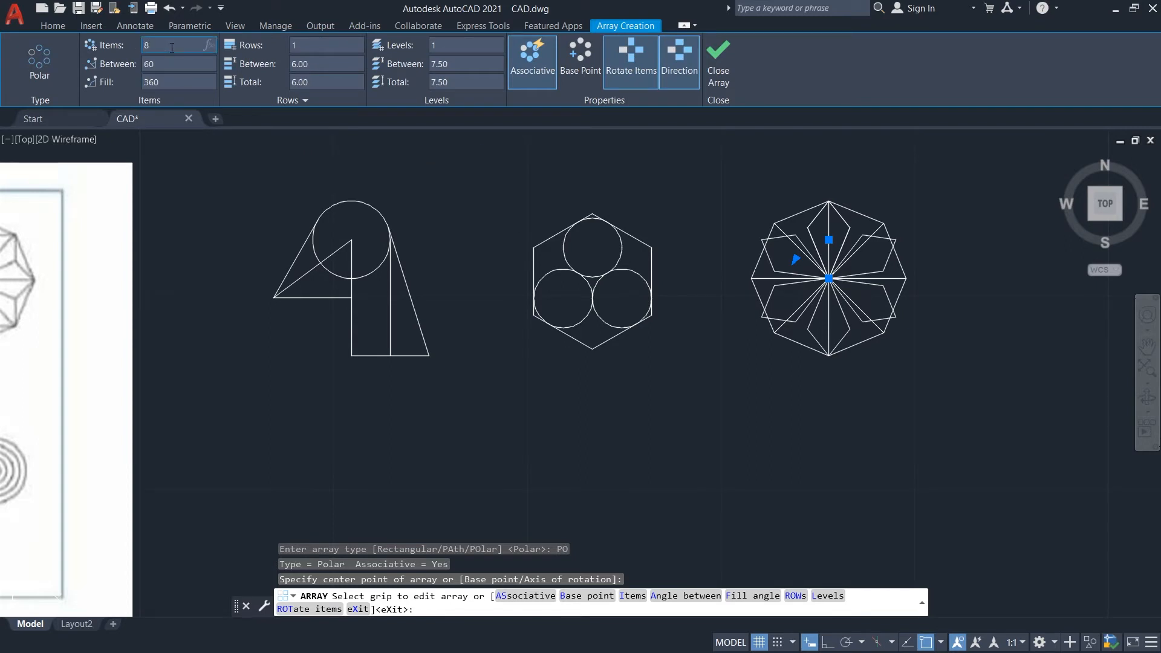
left_click(172, 47)
type("8")
key("Return")
key("Escape")
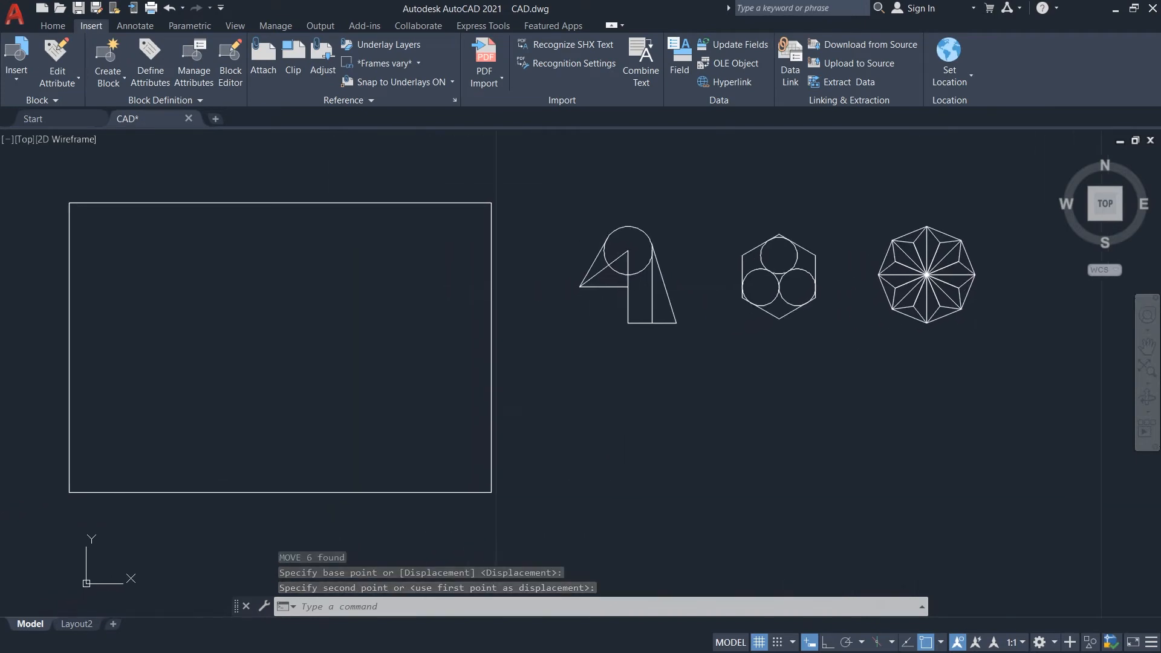
Draw a circle with radius 3.5 below the first figure for the five-circle figure of the reference image.
scroll(173, 399, "up", 2)
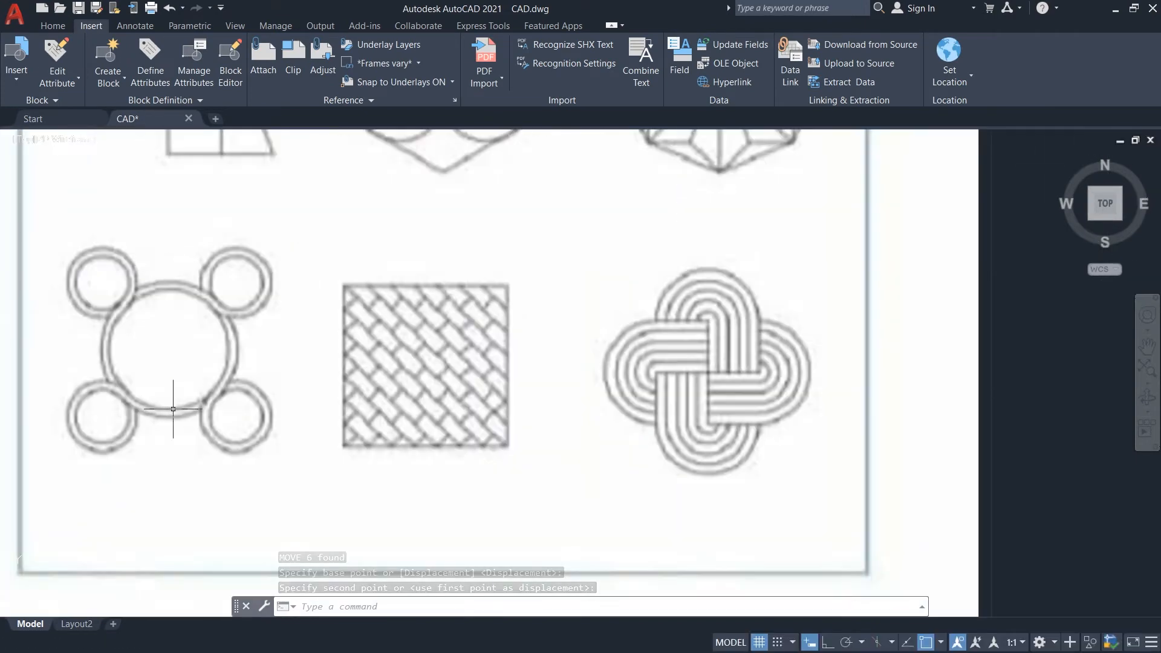
scroll(173, 409, "down", 2)
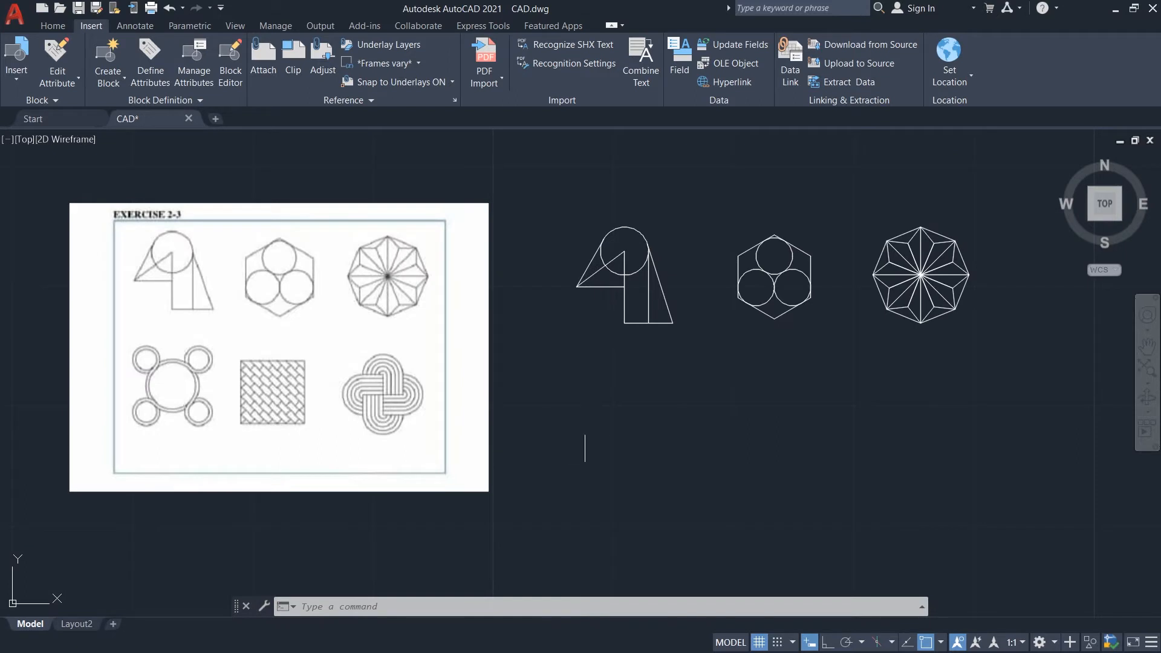
key("Return")
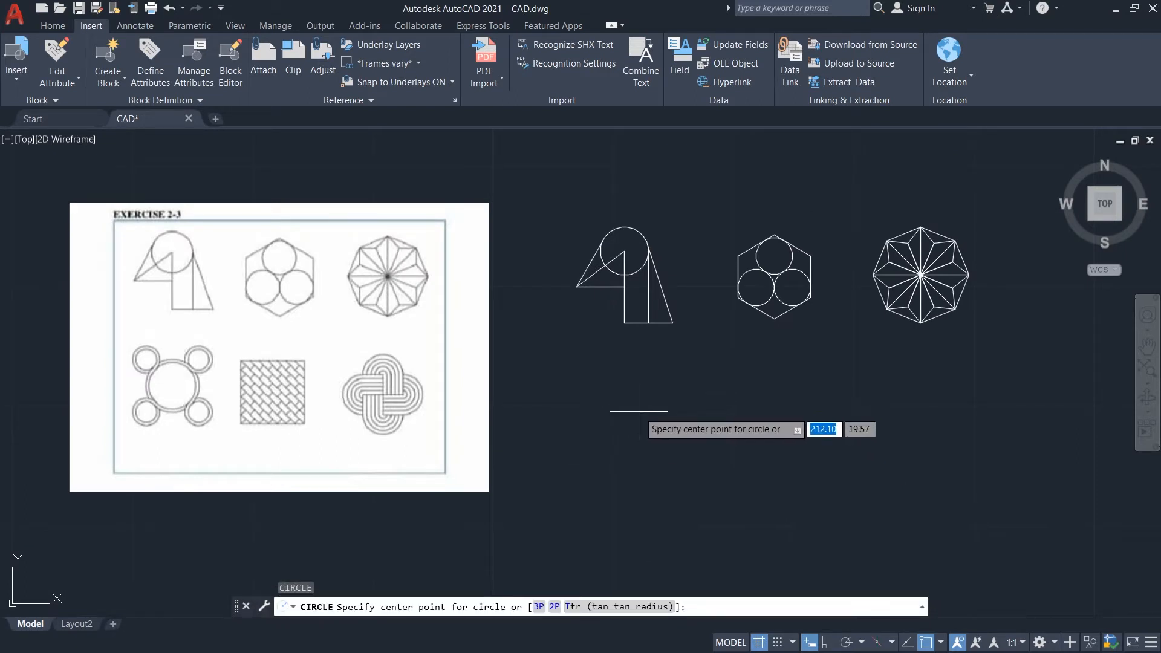
left_click(640, 403)
type("3.")
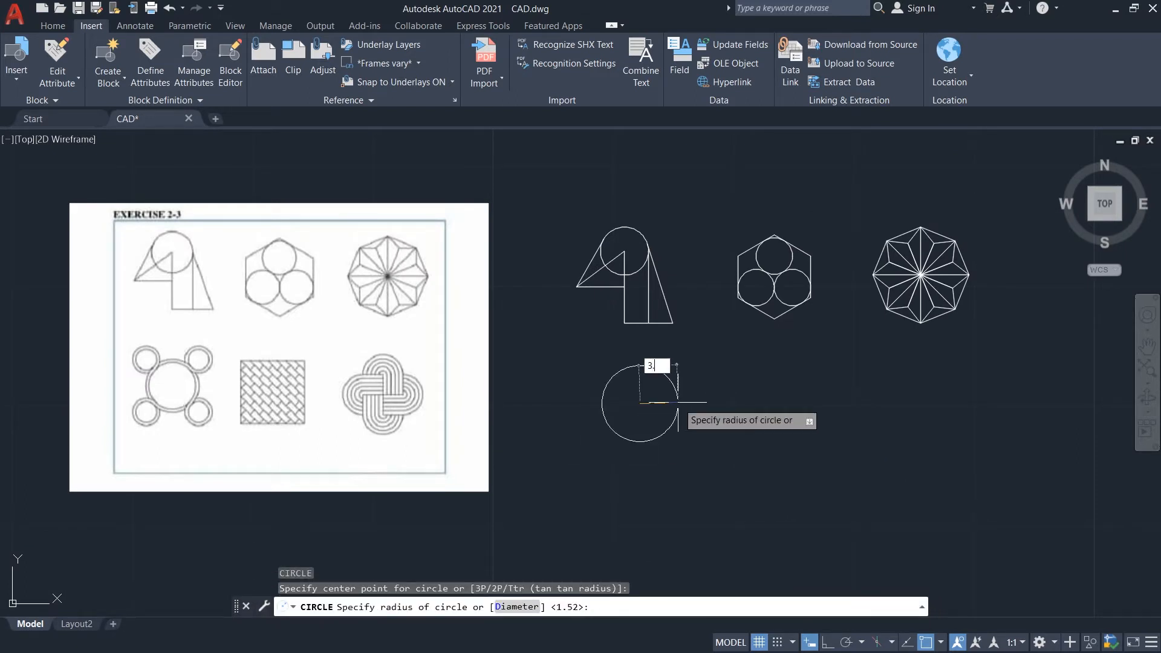
type("5")
key("Return")
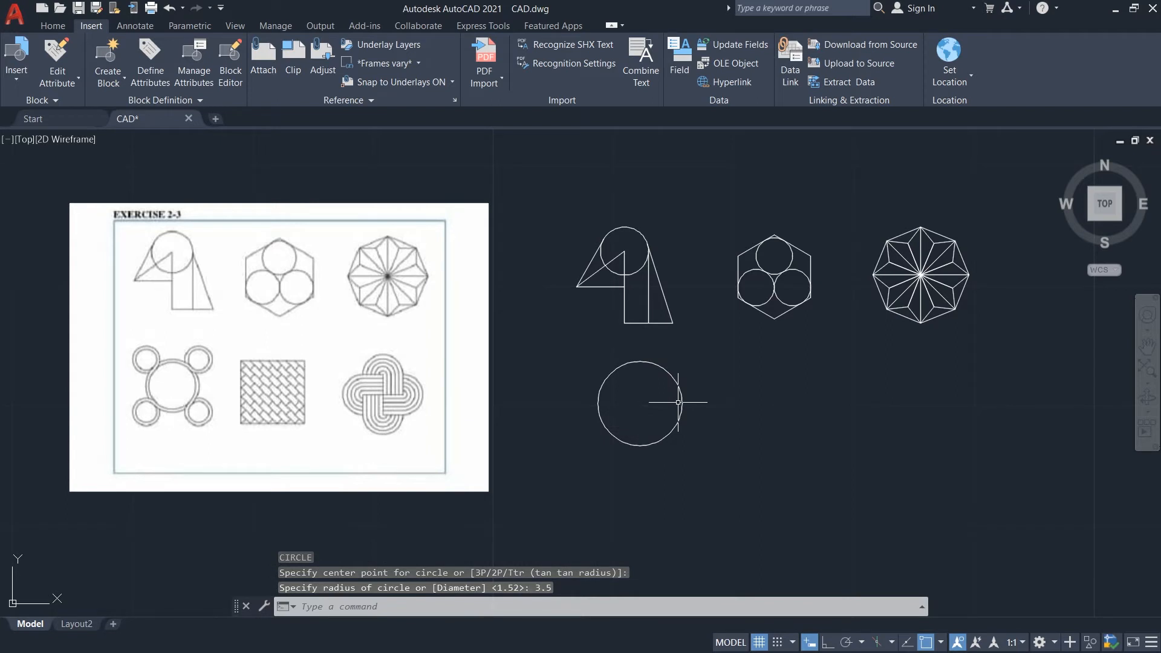
Draw a horizontal diameter line across the 3.5-radius circle, from its right quadrant to its left quadrant.
type("l")
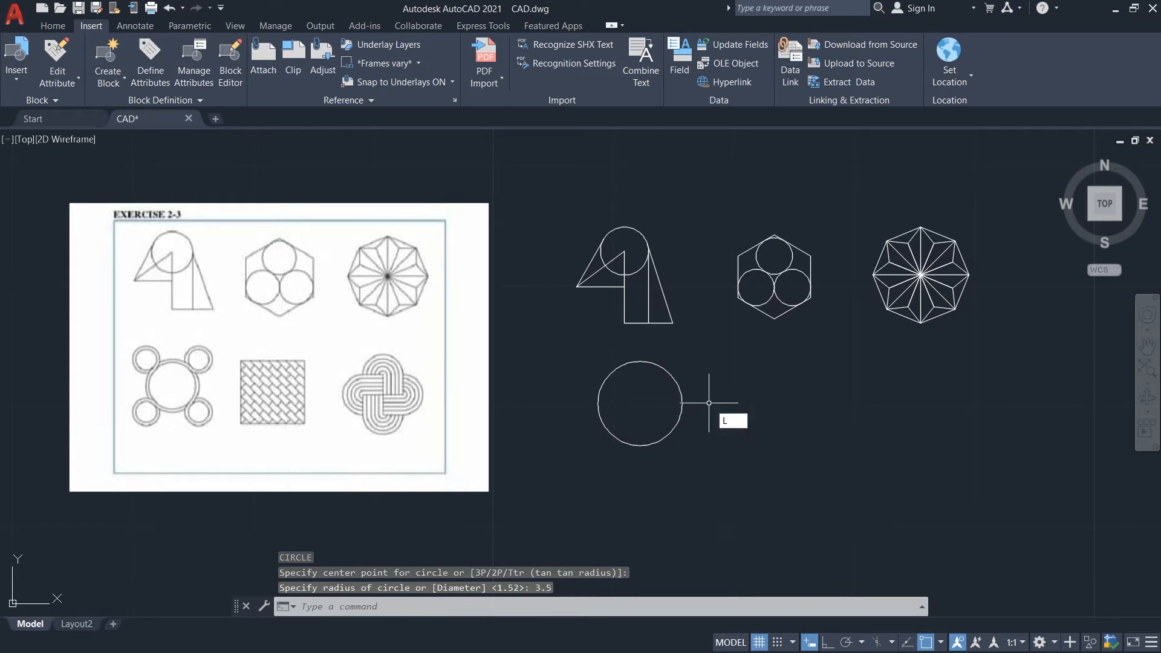
key("Return")
left_click(682, 403)
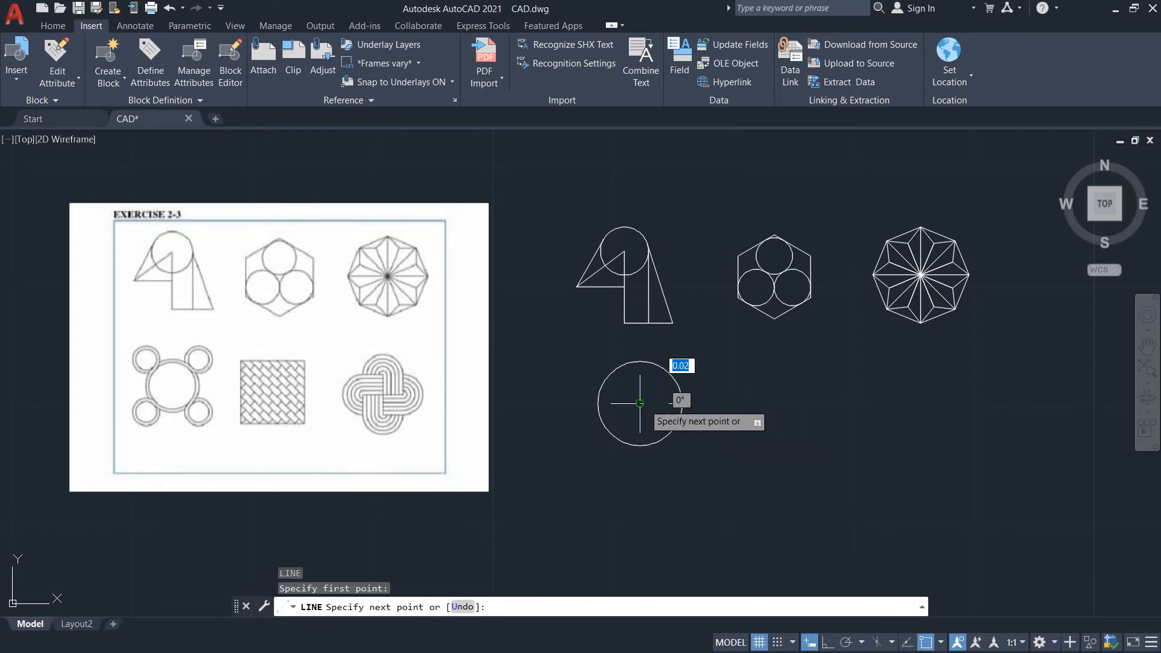
left_click(598, 403)
key("Escape")
Draw a line 5.25 long at 45° from the centre of the 3.5-radius circle.
type("l")
key("Return")
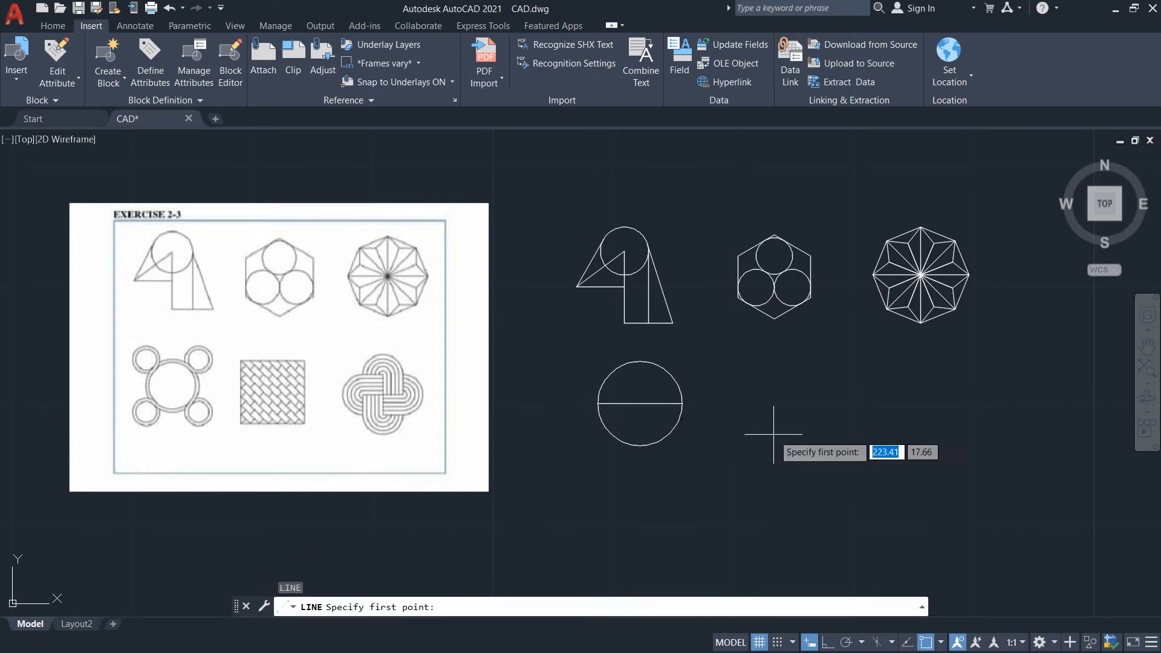
left_click(639, 403)
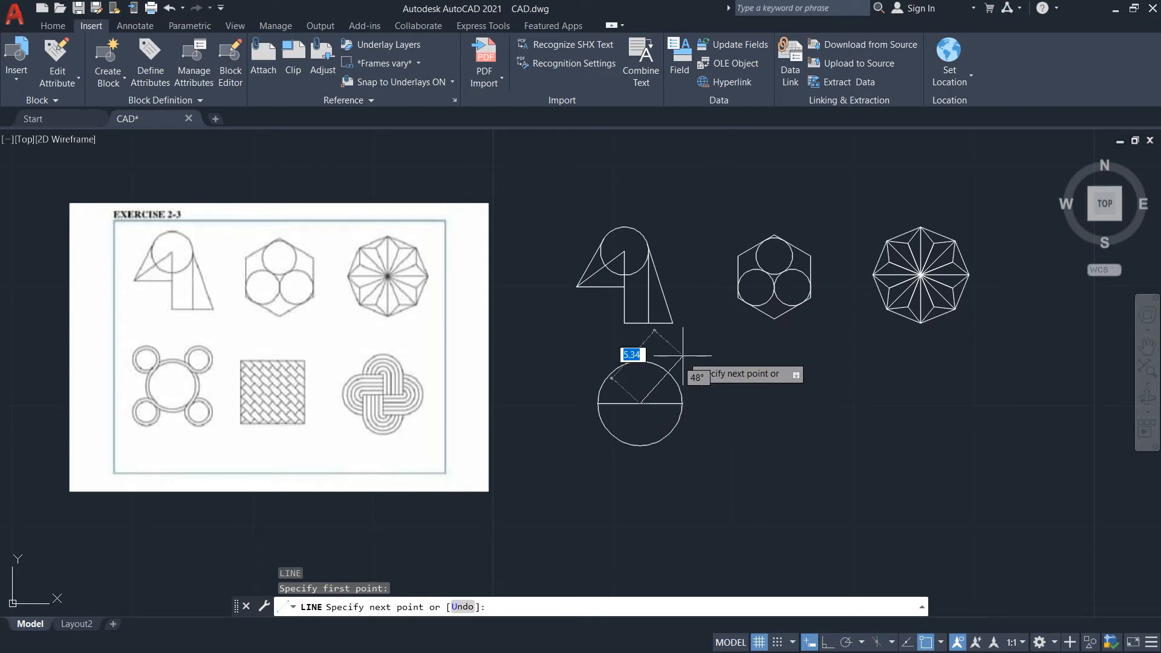
key("F8")
key("F8")
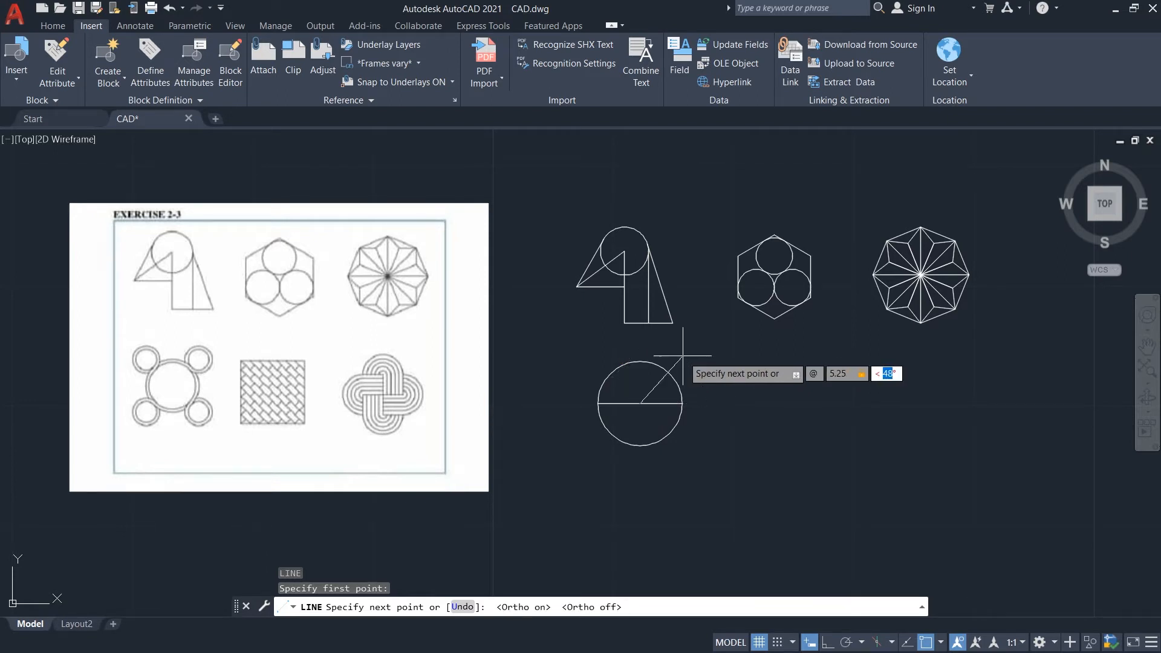
type("5")
key("Return")
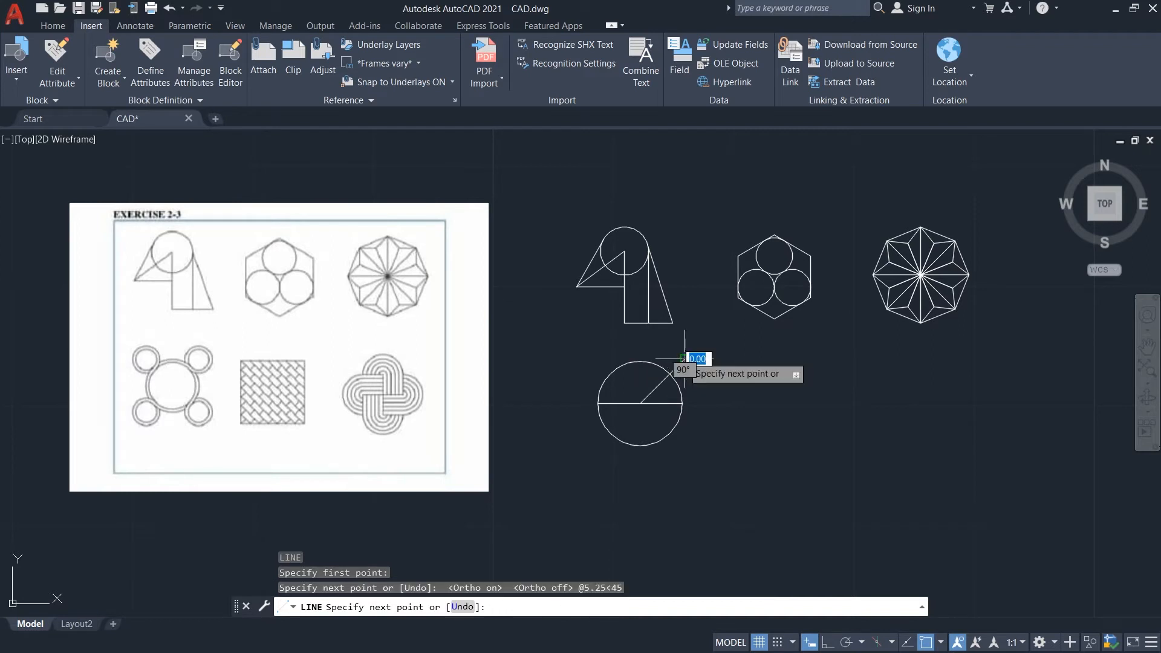
key("Escape")
Stretch the 45° line's centre endpoint 5.25 along its extension, beyond the circle's lower-left side.
left_click(682, 356)
left_click(639, 403)
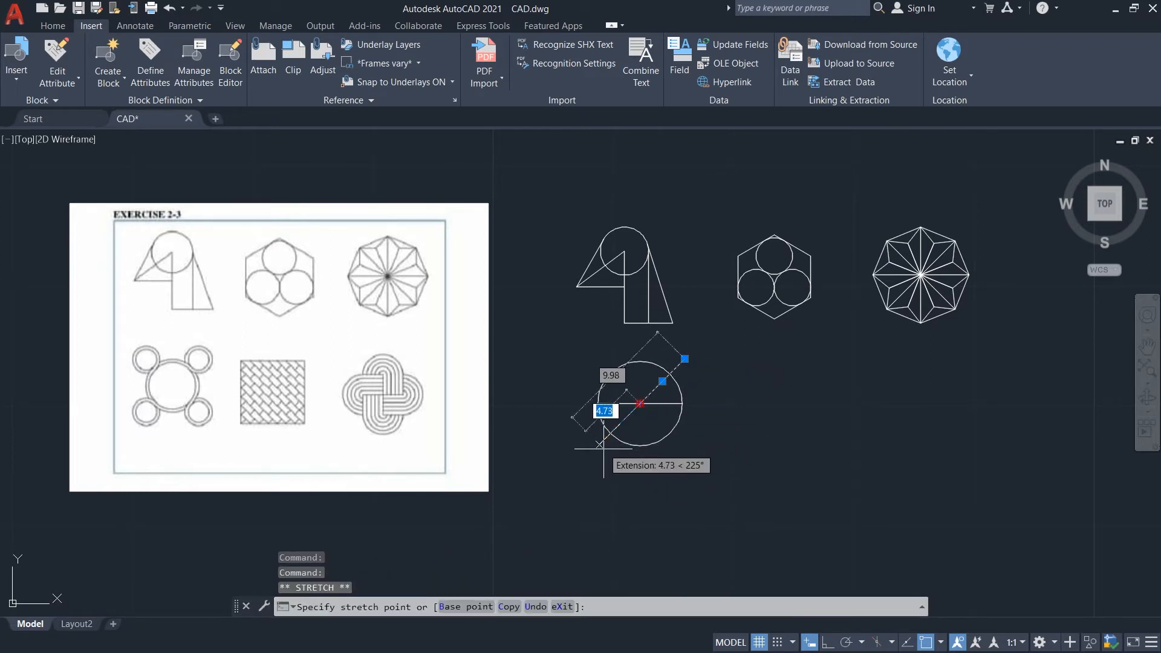
type("5.25")
key("Return")
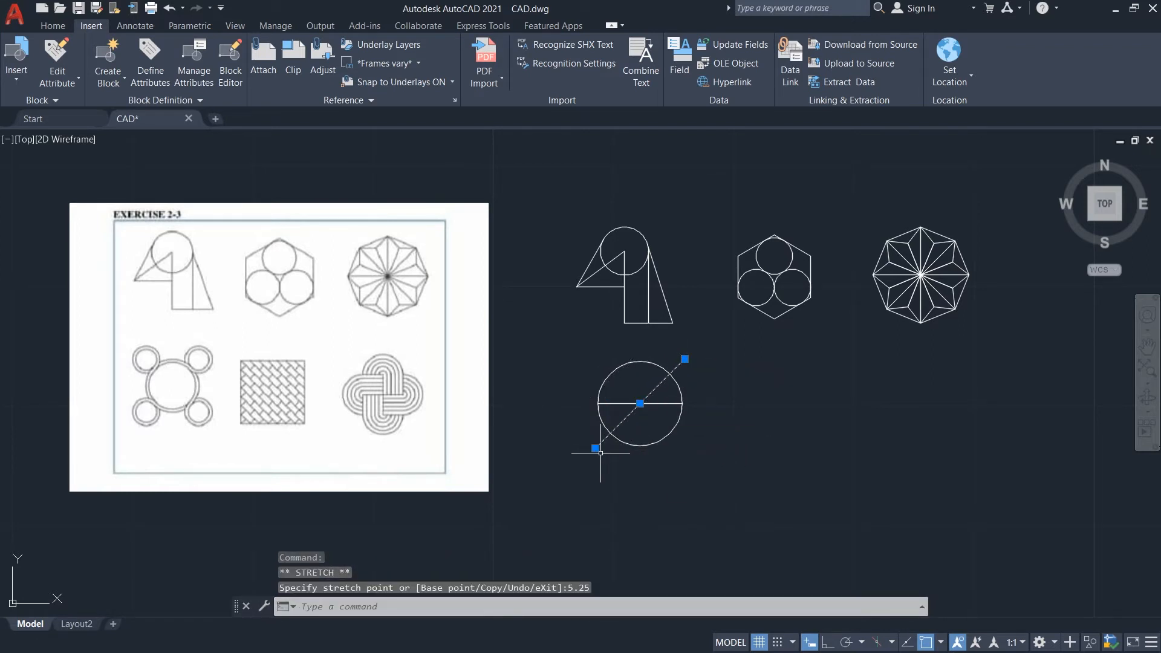
key("Escape")
Draw a second line 5.25 long at 135° from the circle's centre.
type("L")
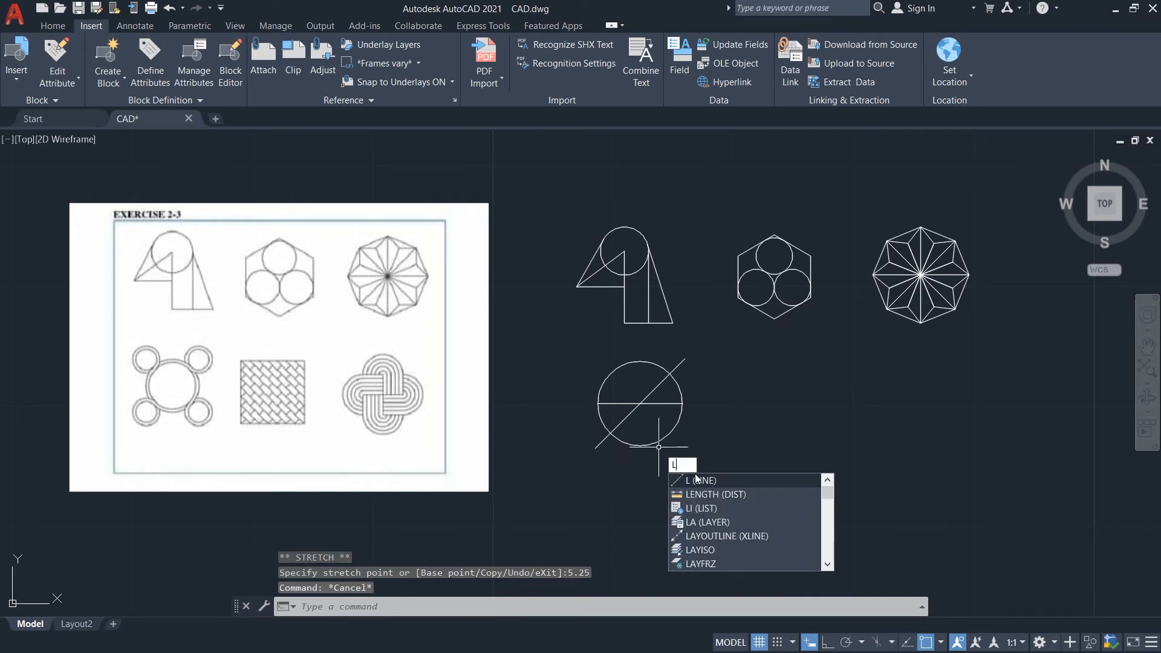
left_click(698, 480)
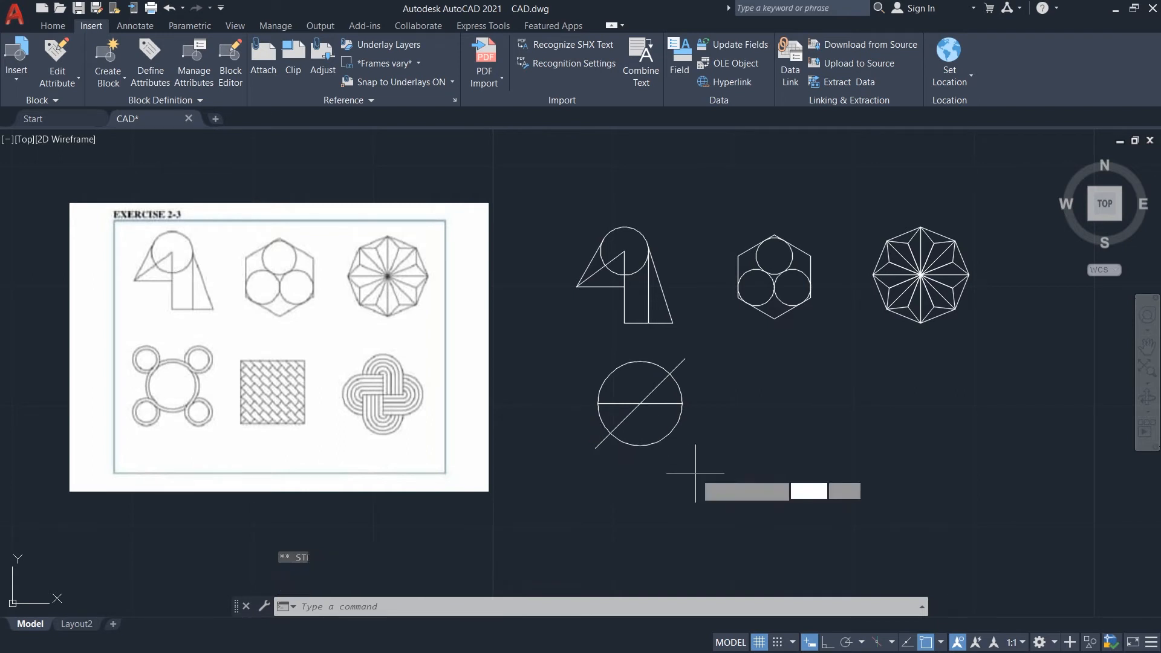
left_click(639, 402)
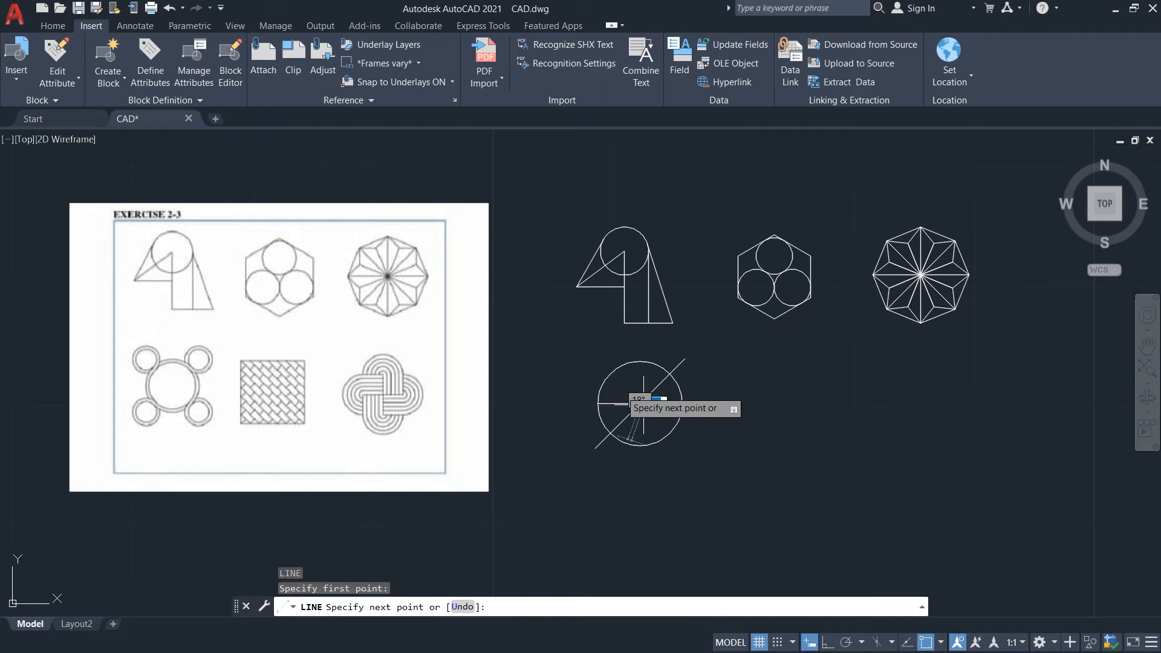
type("5.25<135")
key("Return")
key("Return")
Stretch the 135° line's centre endpoint 5.25 along its extension, beyond the circle's lower-right side.
left_click(607, 369)
left_click(639, 402)
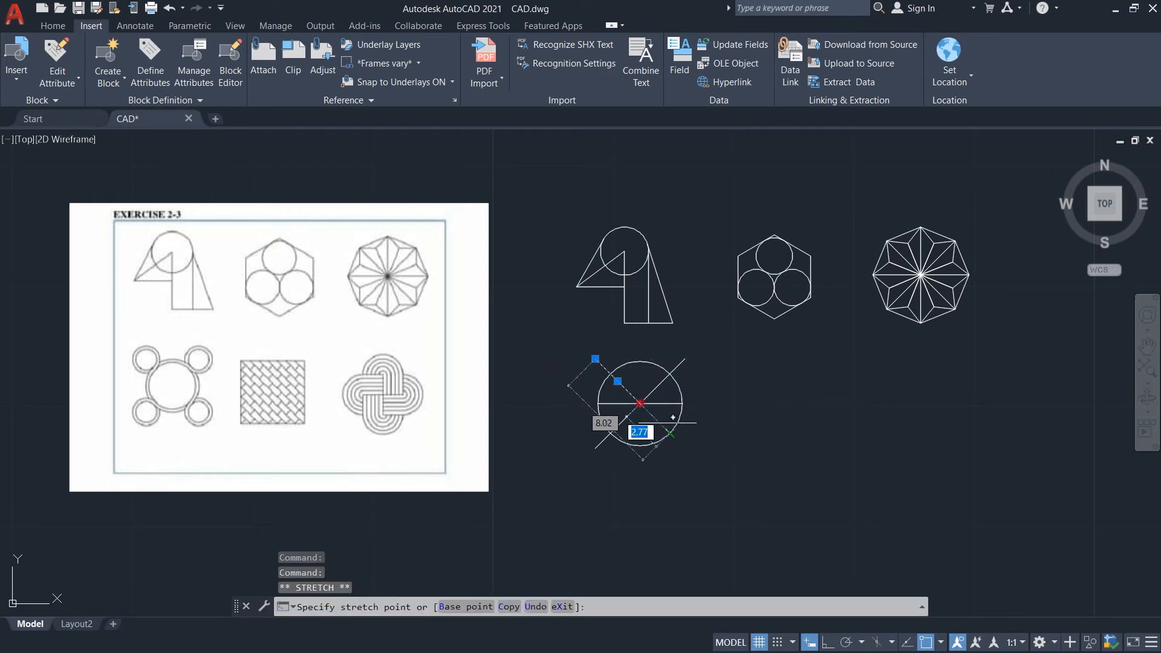
type("5.25")
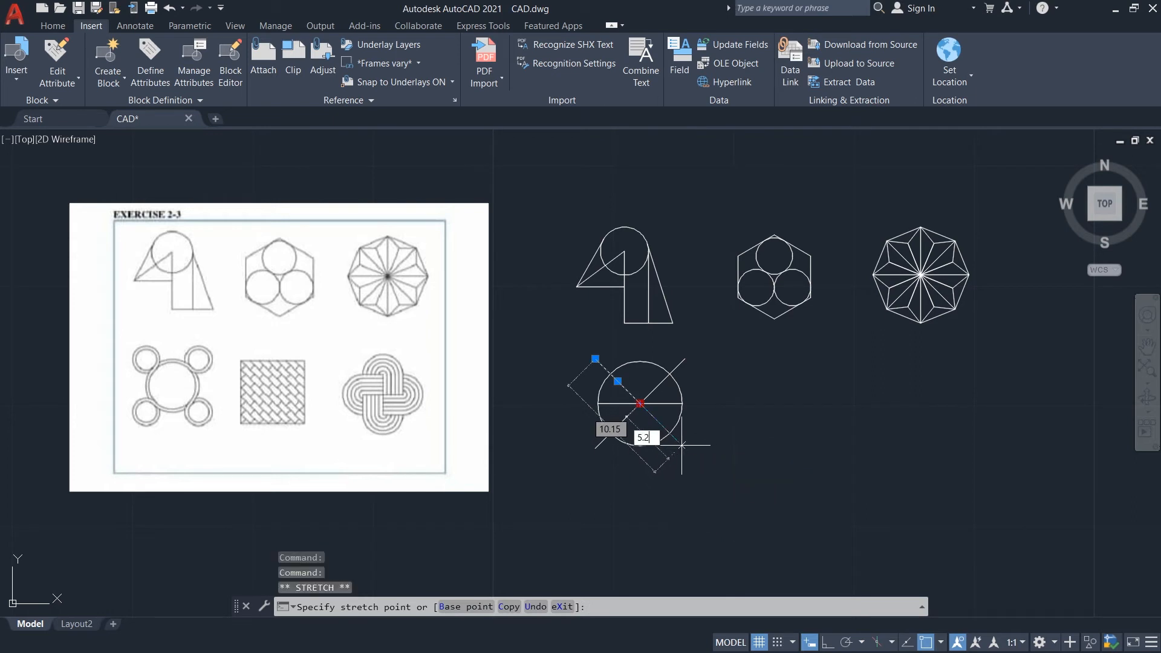
key("Return")
key("Escape")
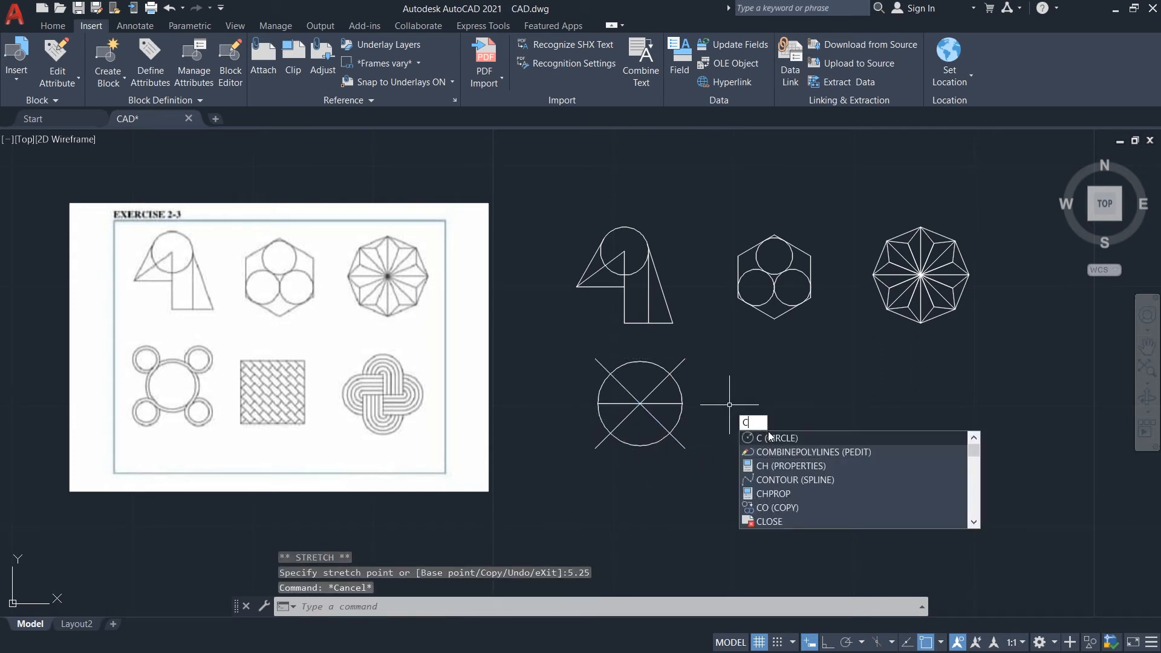
Draw circles of radius 1.75 at the upper-right and lower-right diagonal ends, each touching the central circle.
key("Return")
left_click(685, 359)
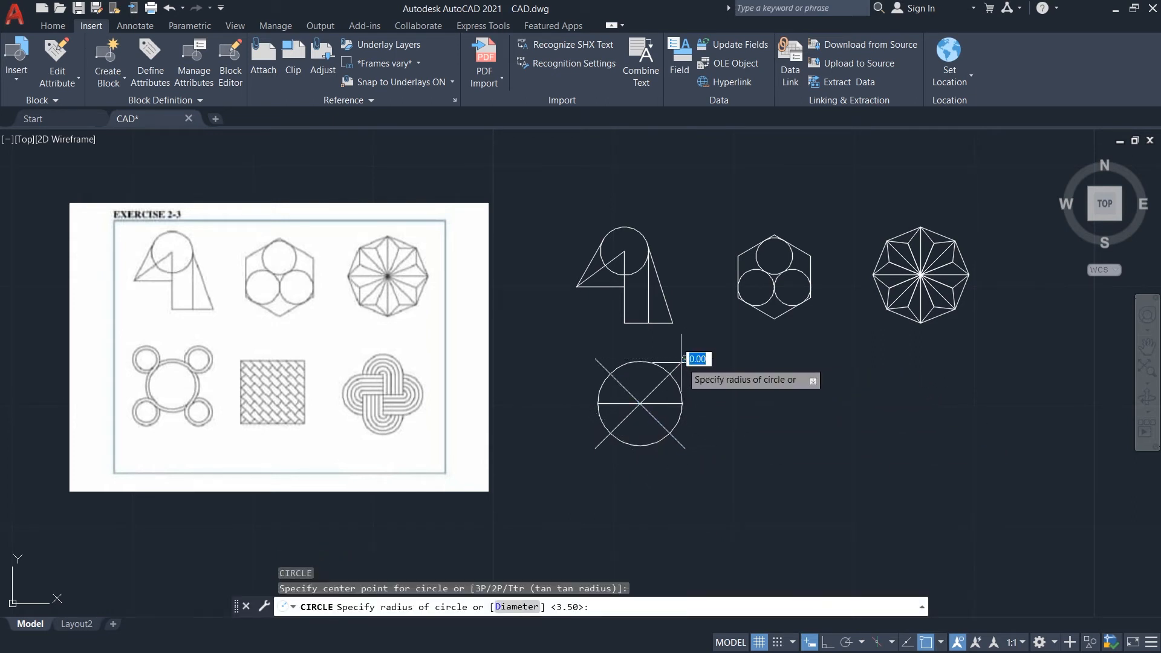
left_click(669, 374)
key("Escape")
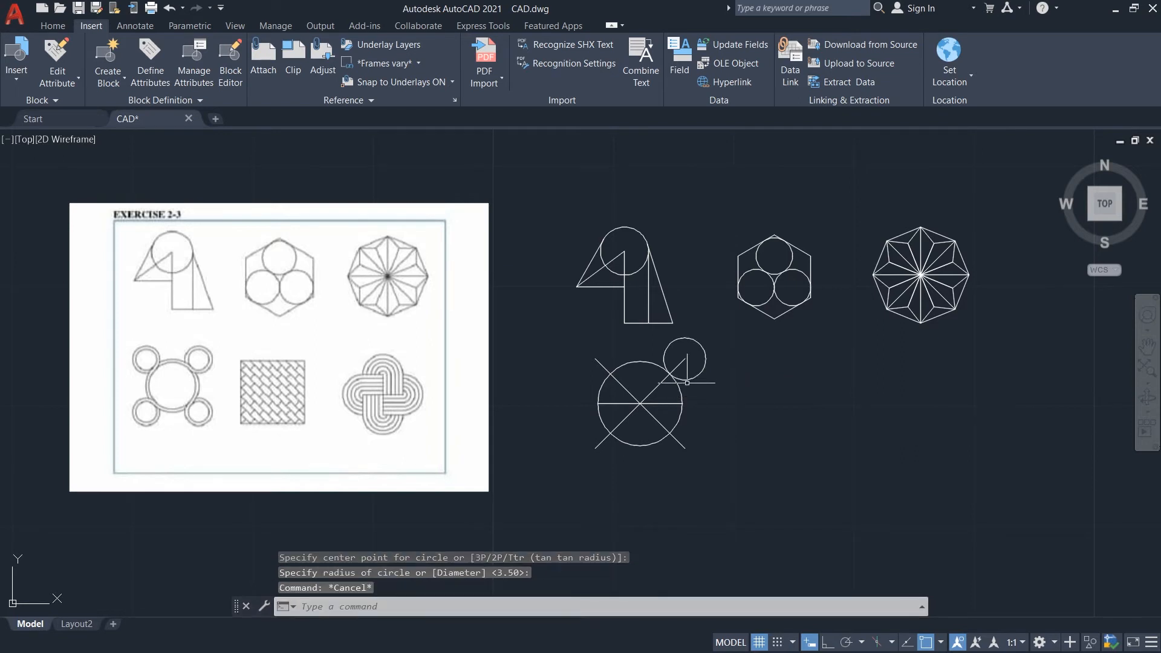
type("c")
key("Return")
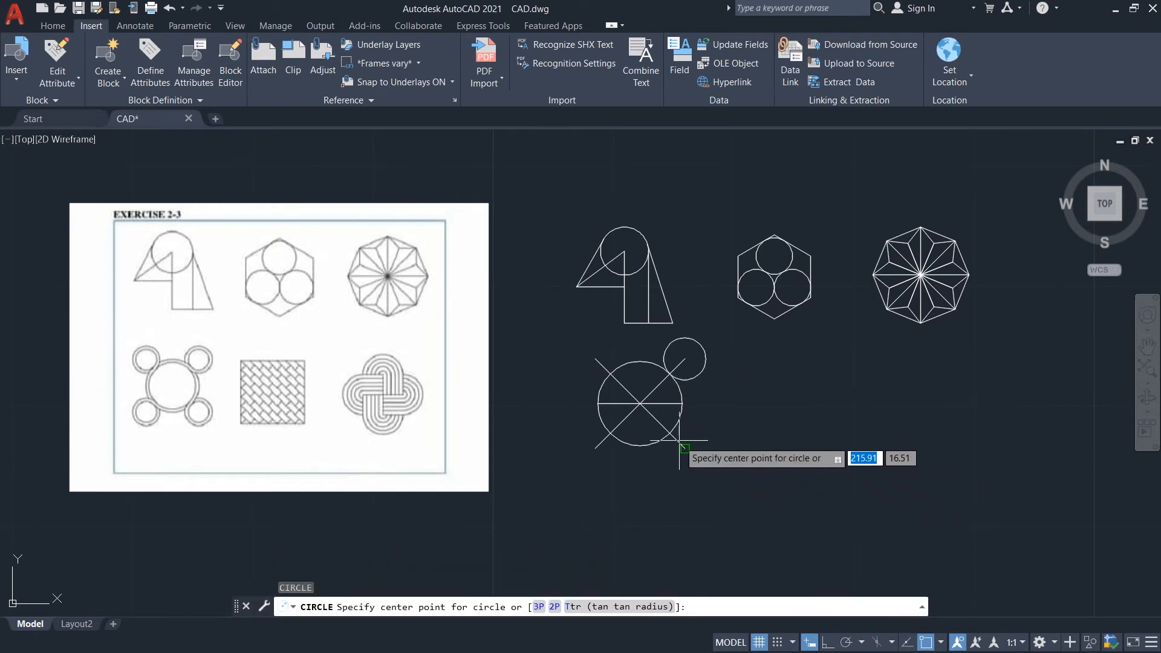
left_click(684, 448)
left_click(670, 433)
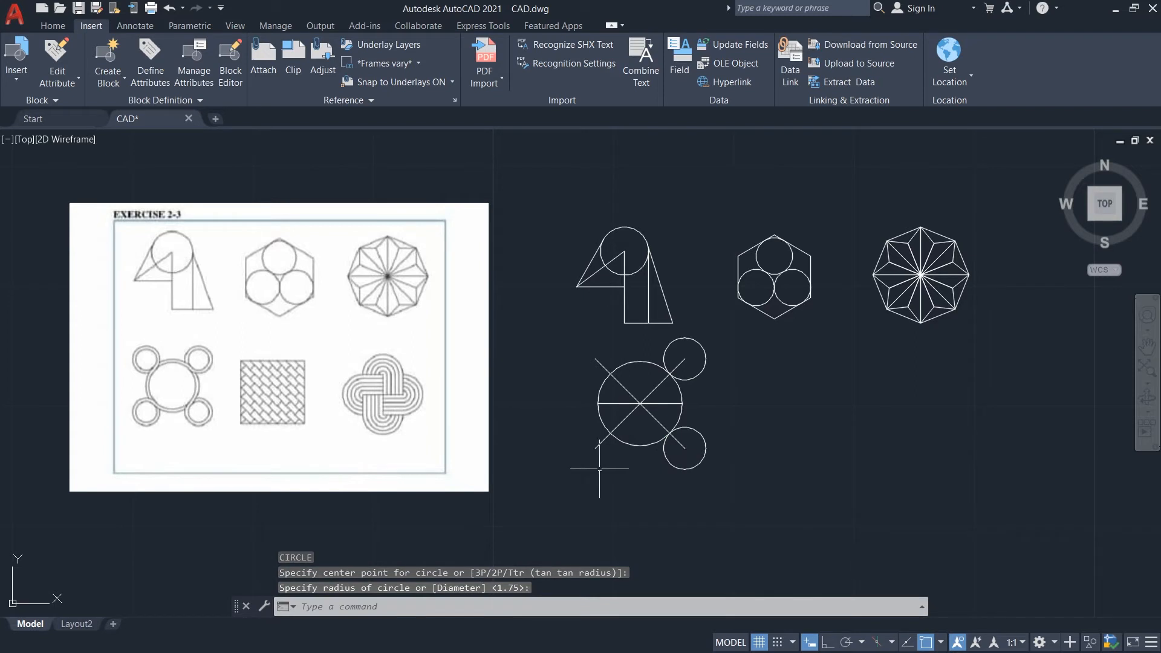
Draw circles of radius 1.75 at the lower-left and upper-left diagonal ends, each touching the central circle.
key("Return")
left_click(594, 448)
left_click(610, 433)
key("Return")
left_click(595, 358)
left_click(610, 373)
key("Return")
key("Escape")
Delete the two diagonals and the horizontal diameter line from the five-circle figure.
left_click(650, 392)
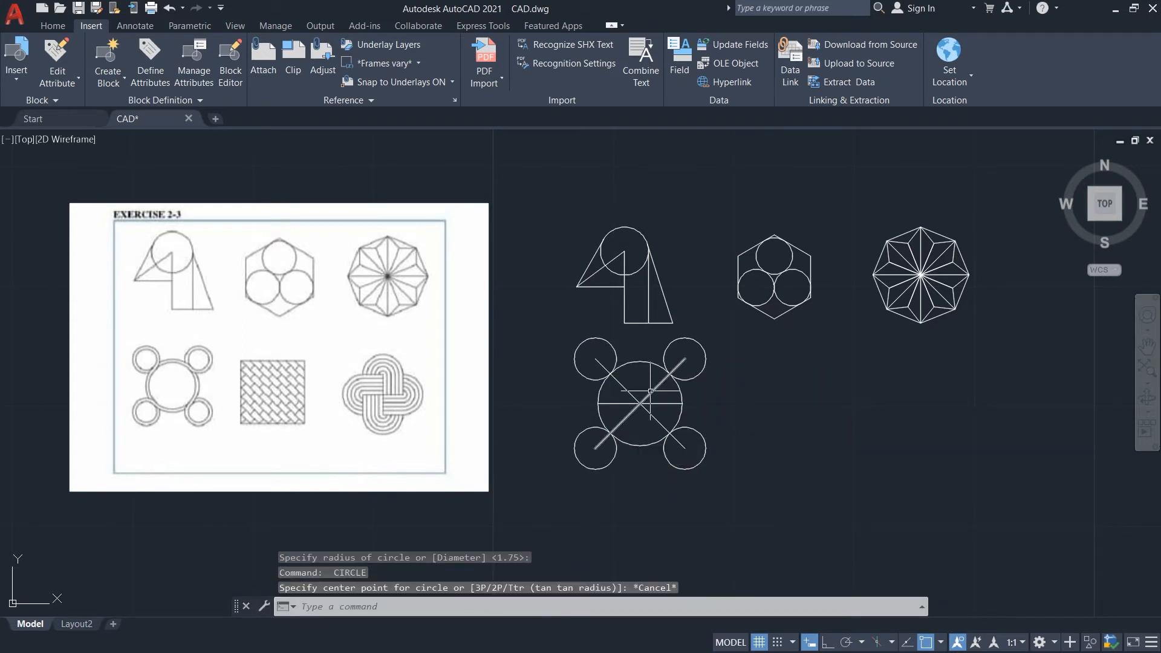
key("Delete")
left_click(650, 404)
key("Delete")
left_click(642, 406)
key("Delete")
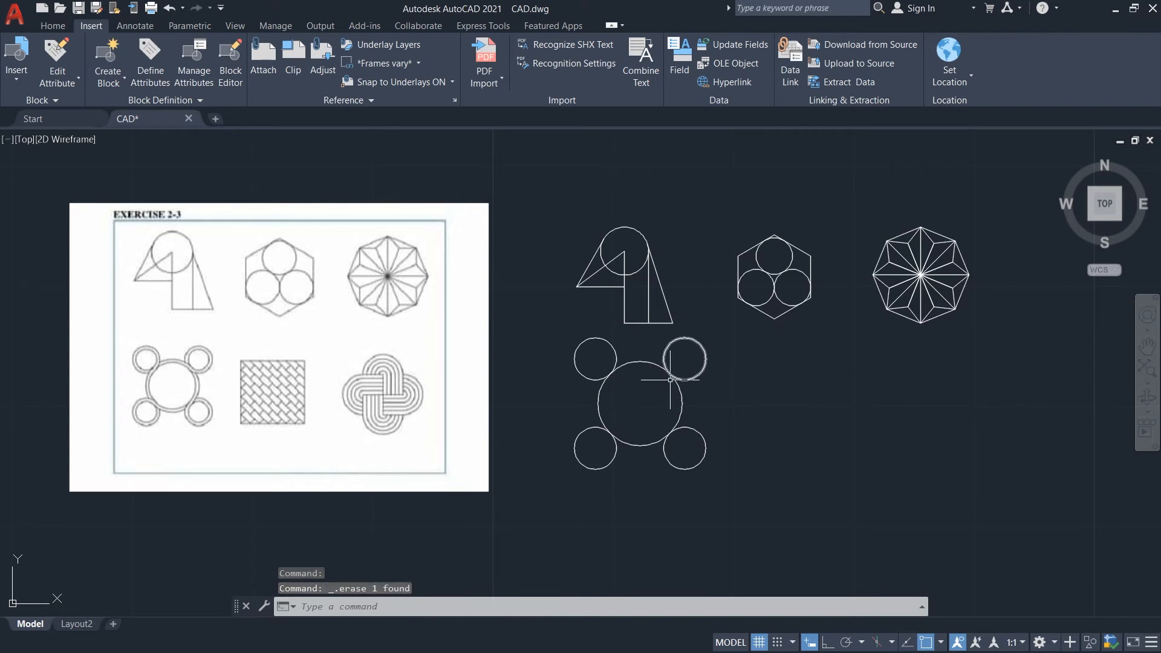
Offset the central circle outward by 0.5.
left_click(651, 363)
type("o")
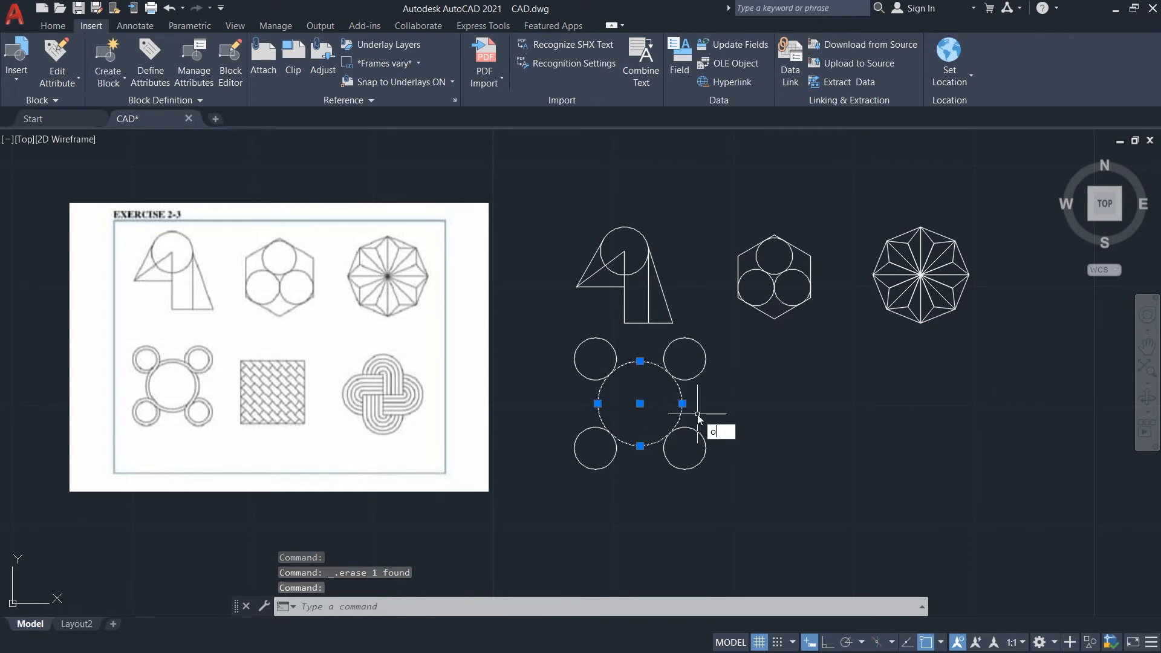
key("Return")
left_click(640, 403)
left_click(639, 362)
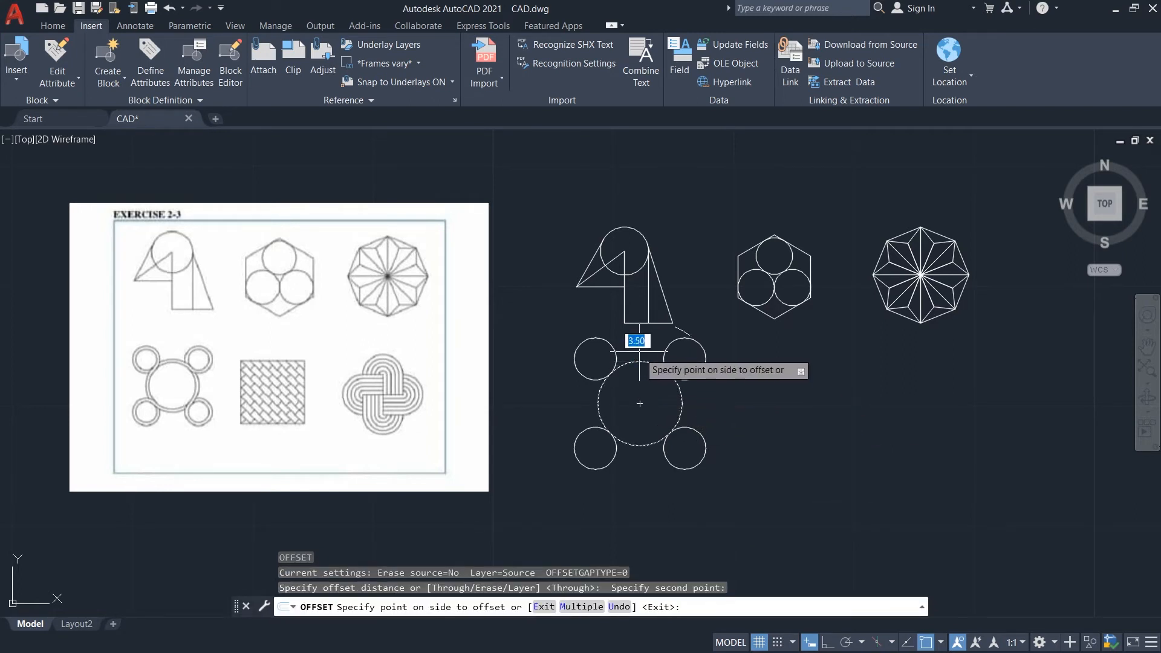
type("0")
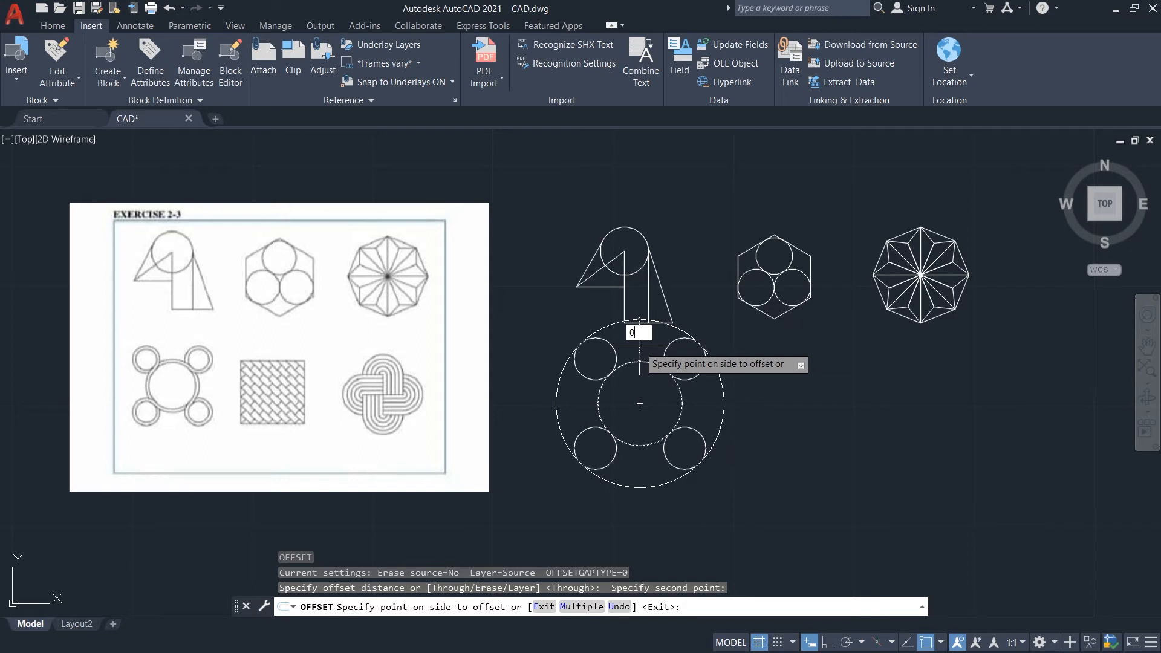
type(".5")
key("Return")
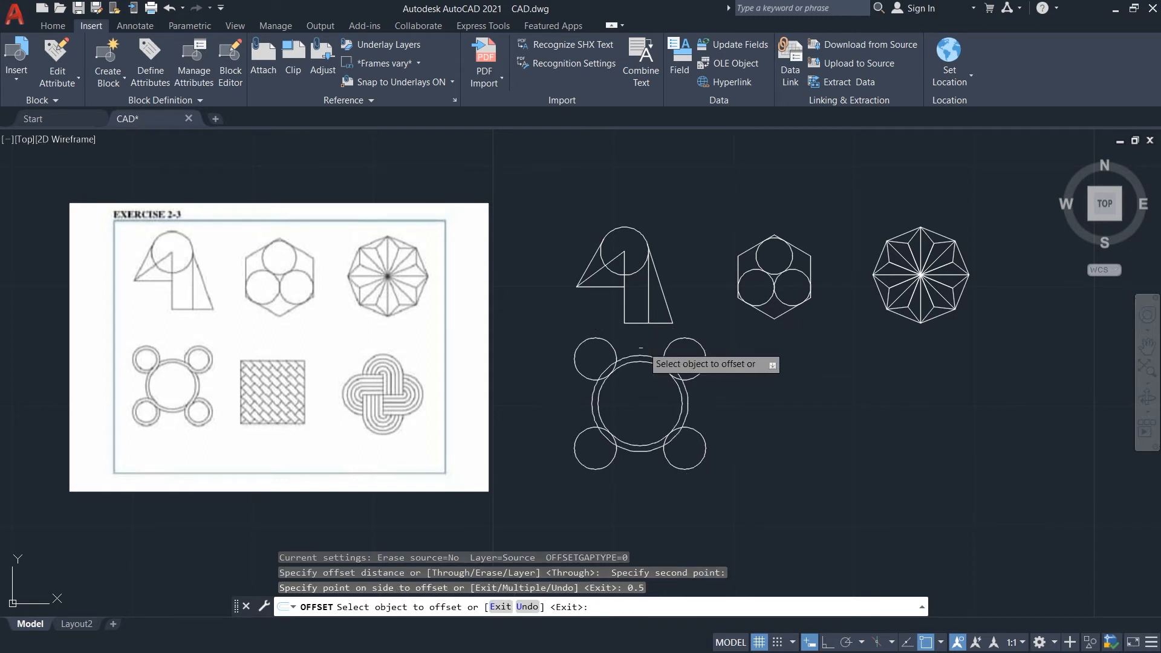
Offset the upper-right and lower-right small circles inward by 0.5.
left_click(672, 349)
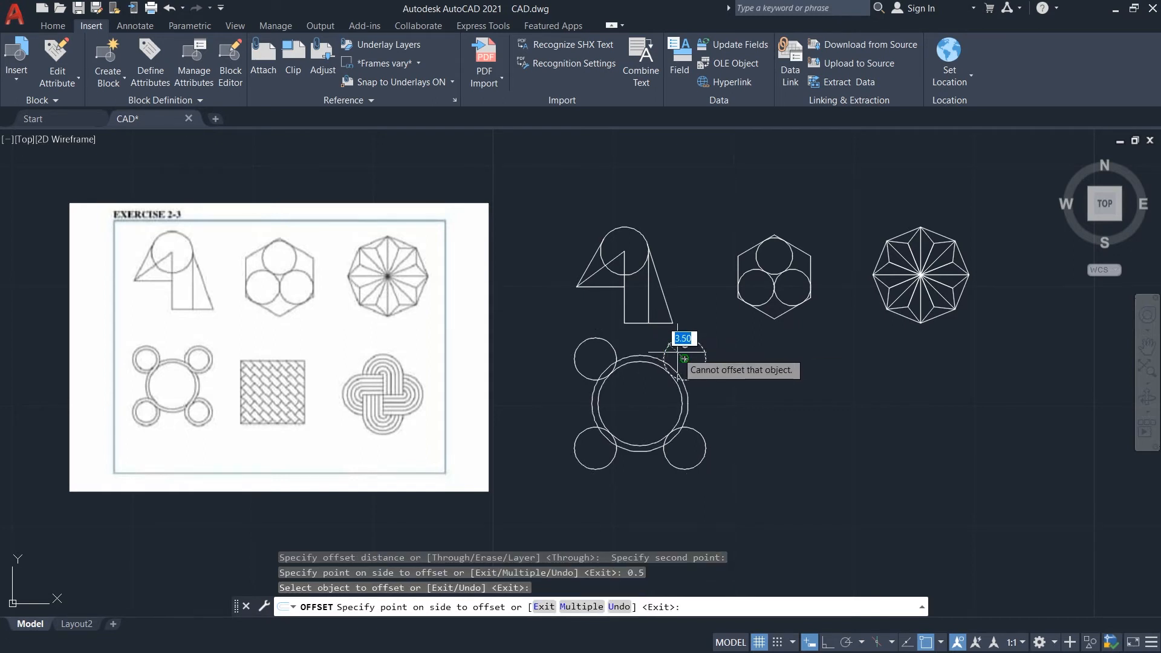
type(".5")
key("Return")
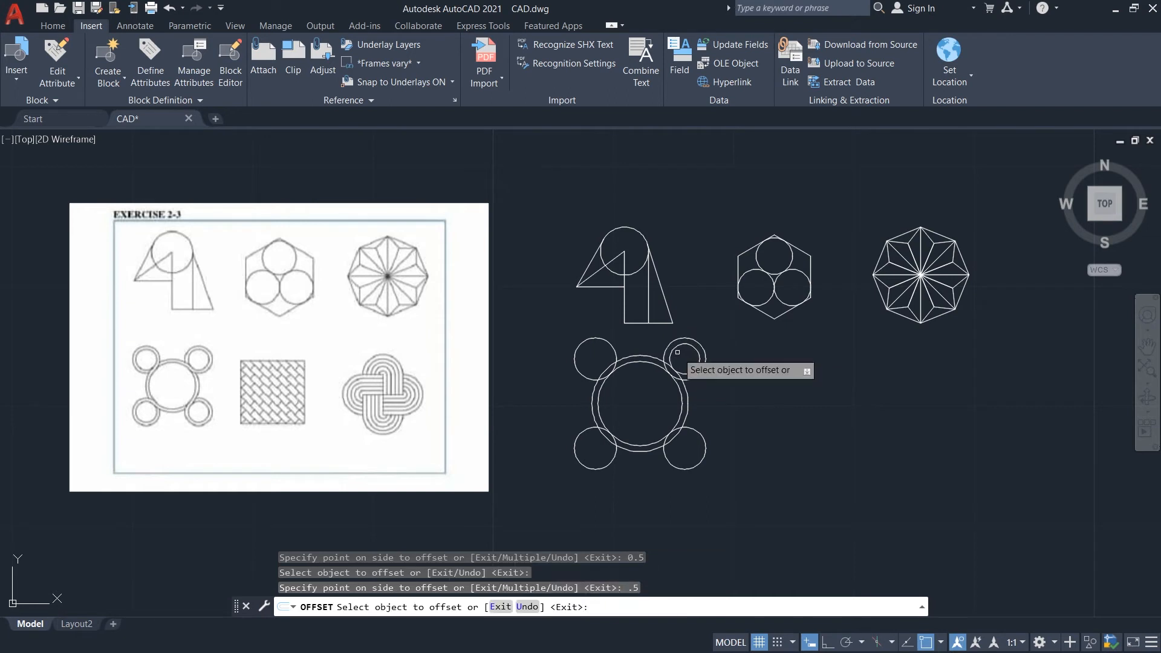
left_click(698, 431)
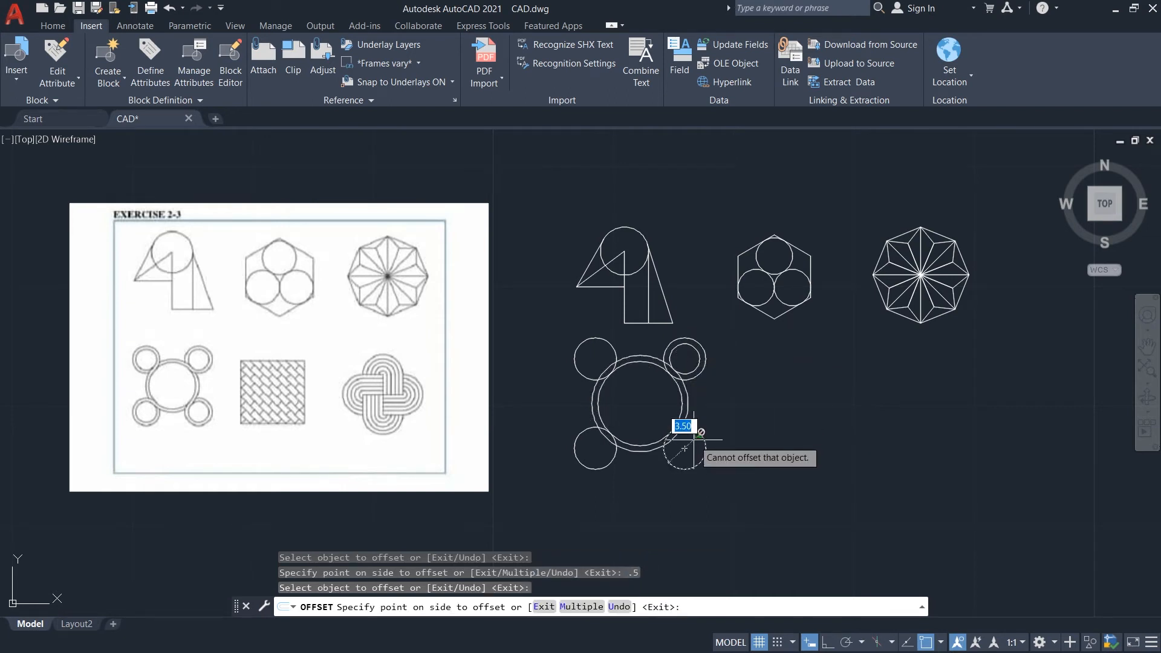
scroll(679, 446, "up", 4)
scroll(679, 409, "up", 4)
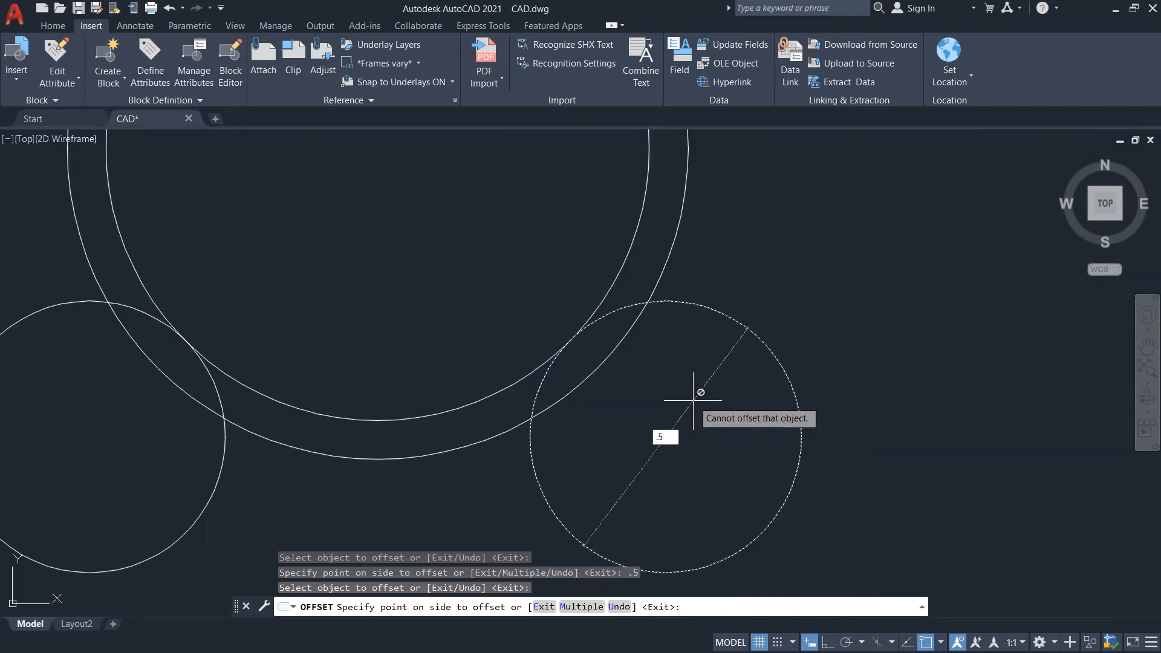
type(".5")
key("Return")
scroll(266, 356, "down", 4)
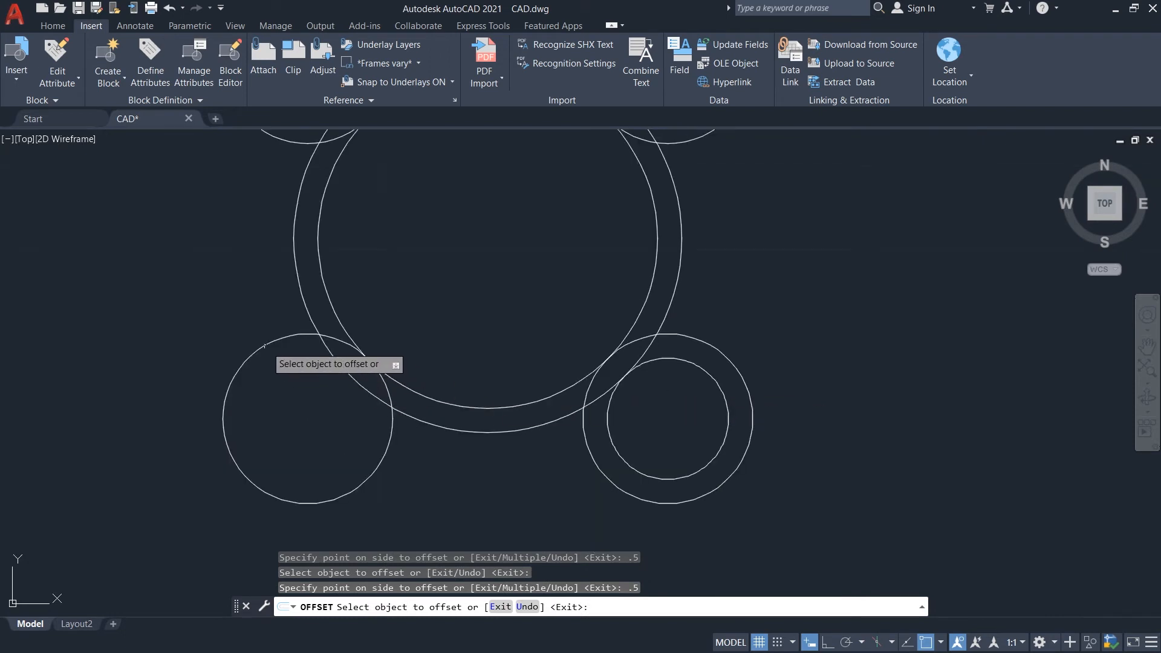
Offset the lower-left and upper-left small circles inward by 0.5.
left_click(264, 346)
type(".5")
key("Return")
scroll(310, 401, "down", 3)
left_click(415, 202)
left_click(418, 238)
key("Escape")
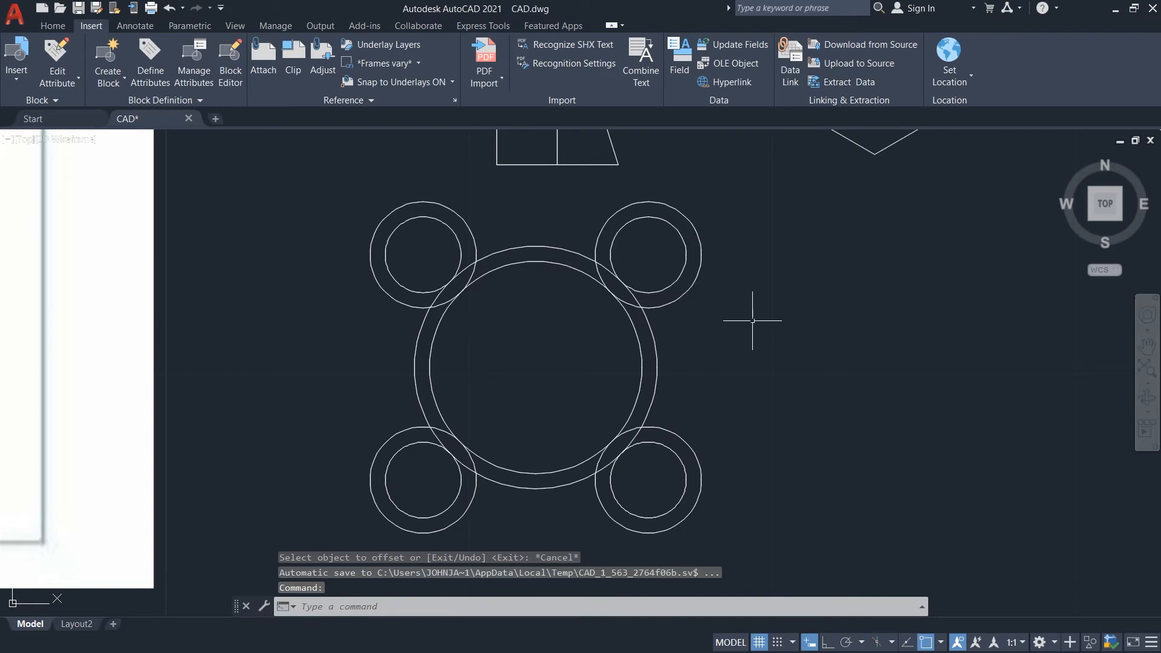
Trim the overlapping arcs where the outer central circle crosses the upper-right small ring.
key("Return")
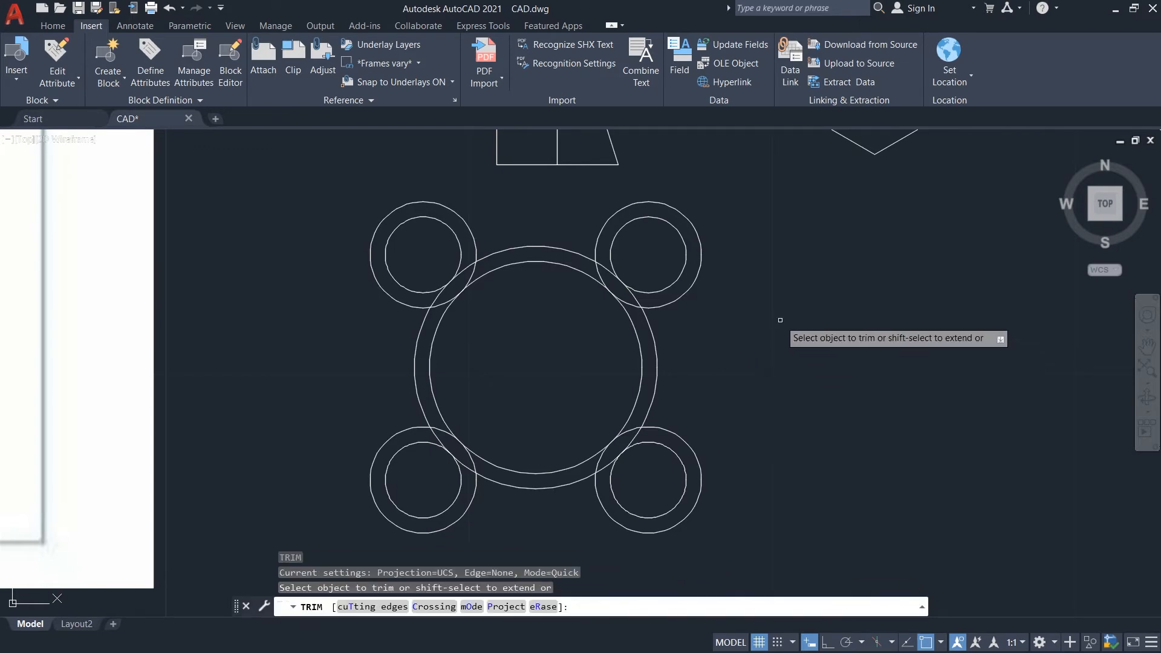
scroll(779, 320, "down", 4)
scroll(713, 310, "up", 2)
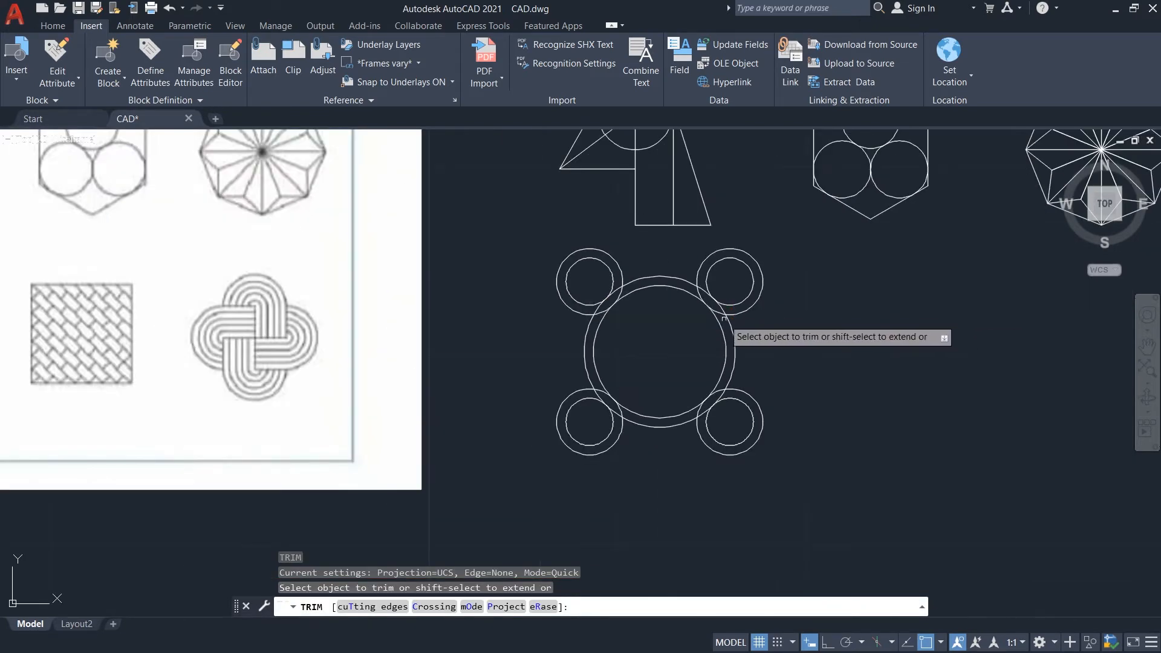
left_click(716, 306)
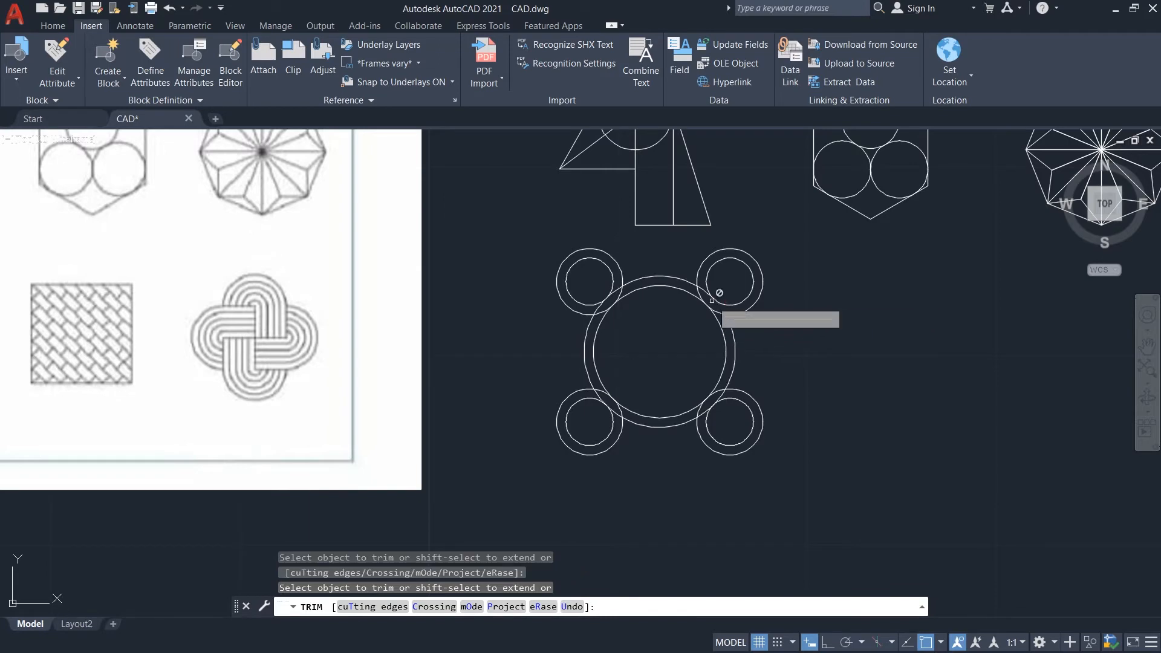
left_click(738, 310)
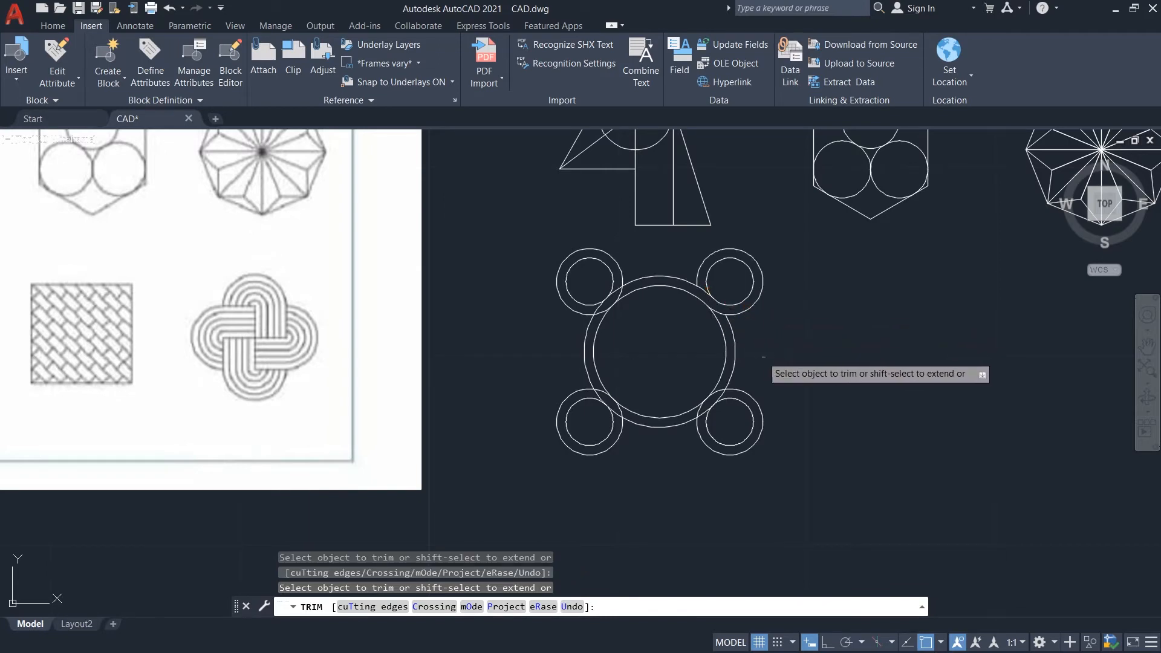
Trim the remaining overlapping arcs where the outer central circle crosses the other small rings.
scroll(750, 363, "down", 3)
scroll(242, 369, "up", 4)
scroll(238, 366, "down", 2)
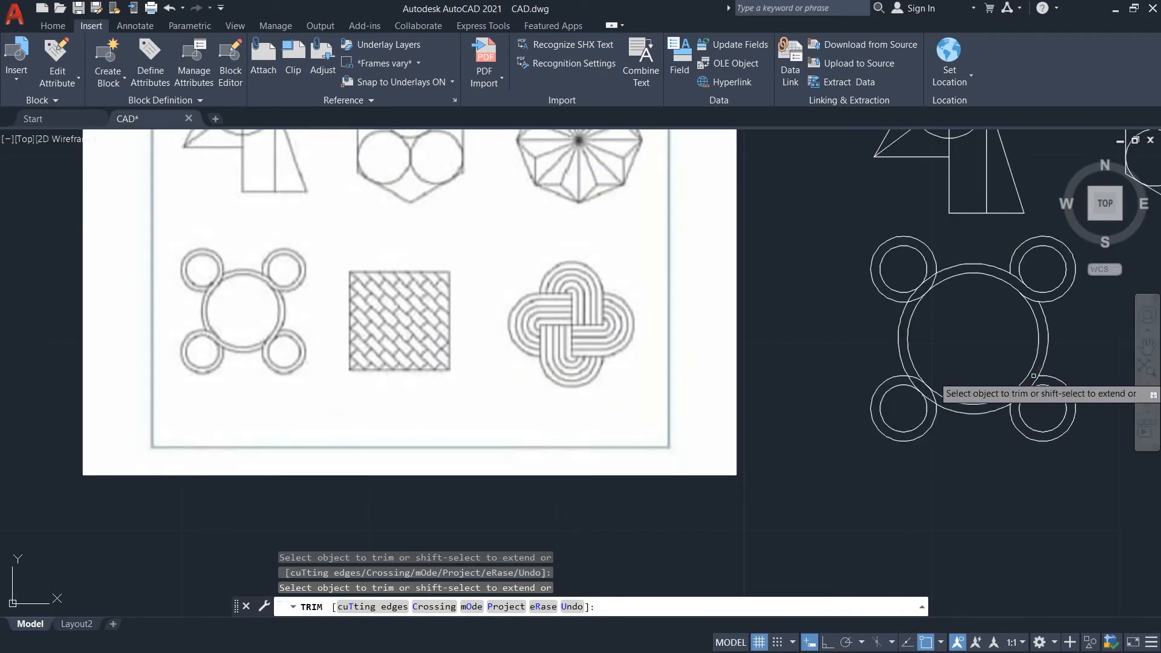
left_click(933, 400)
left_click(912, 382)
key("Escape")
scroll(764, 364, "down", 4)
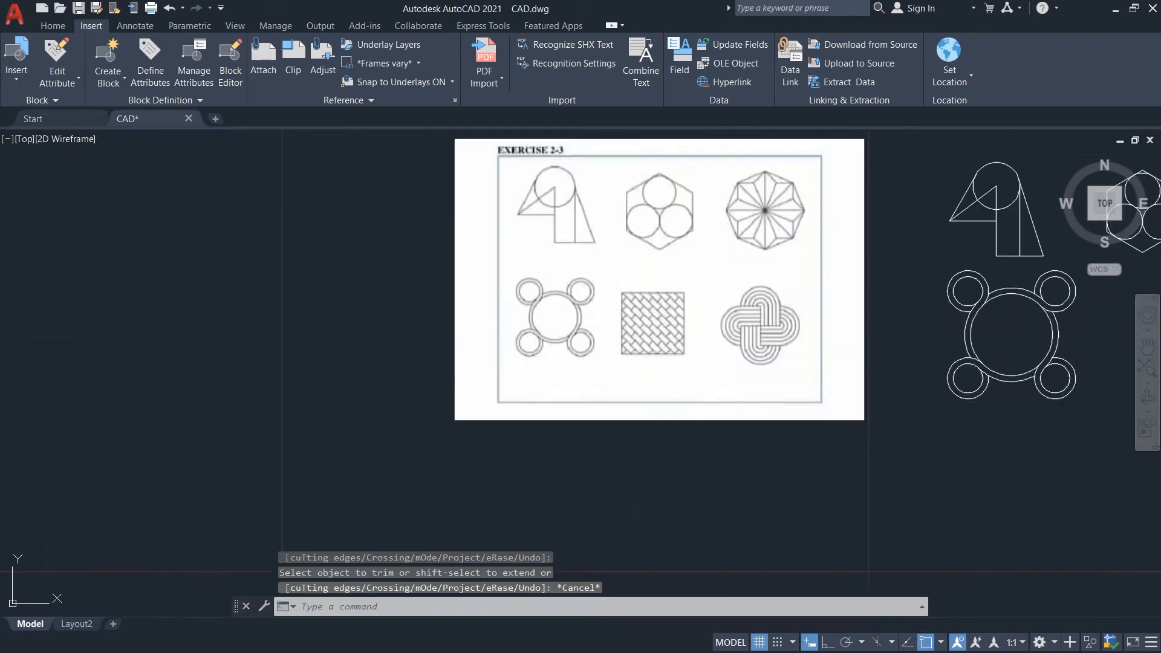
Move the complete five-circle ring figure slightly so it sits directly beneath the first figure of the top row.
scroll(834, 379, "up", 3)
left_click(883, 411)
left_click(678, 287)
type("m")
key("Return")
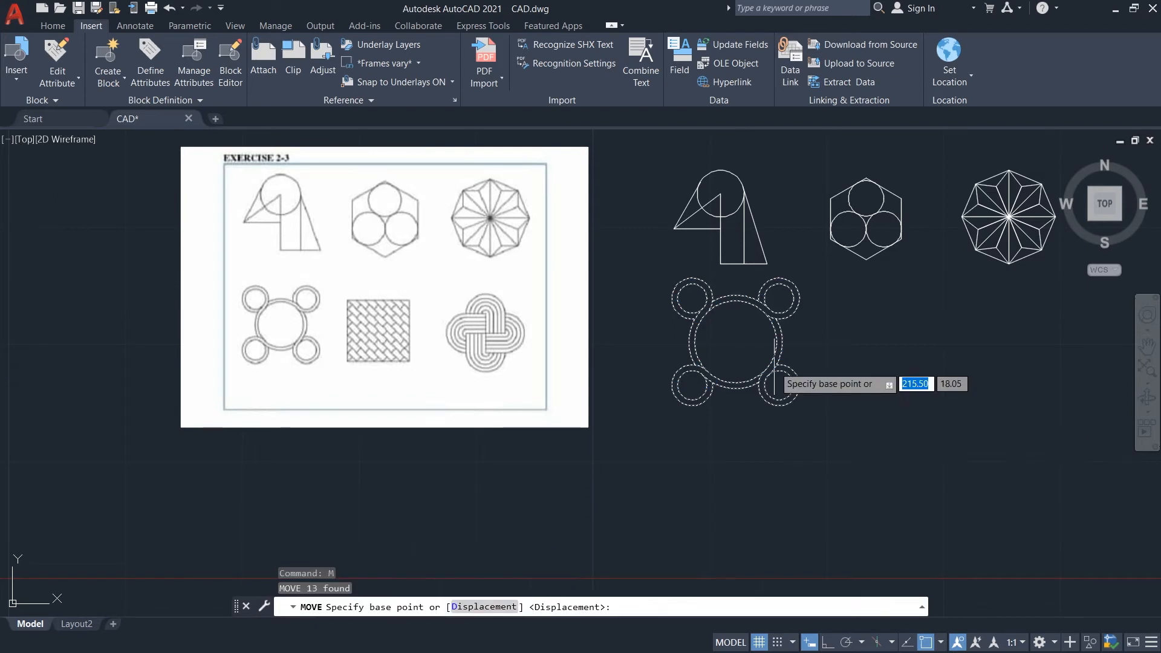
left_click(778, 385)
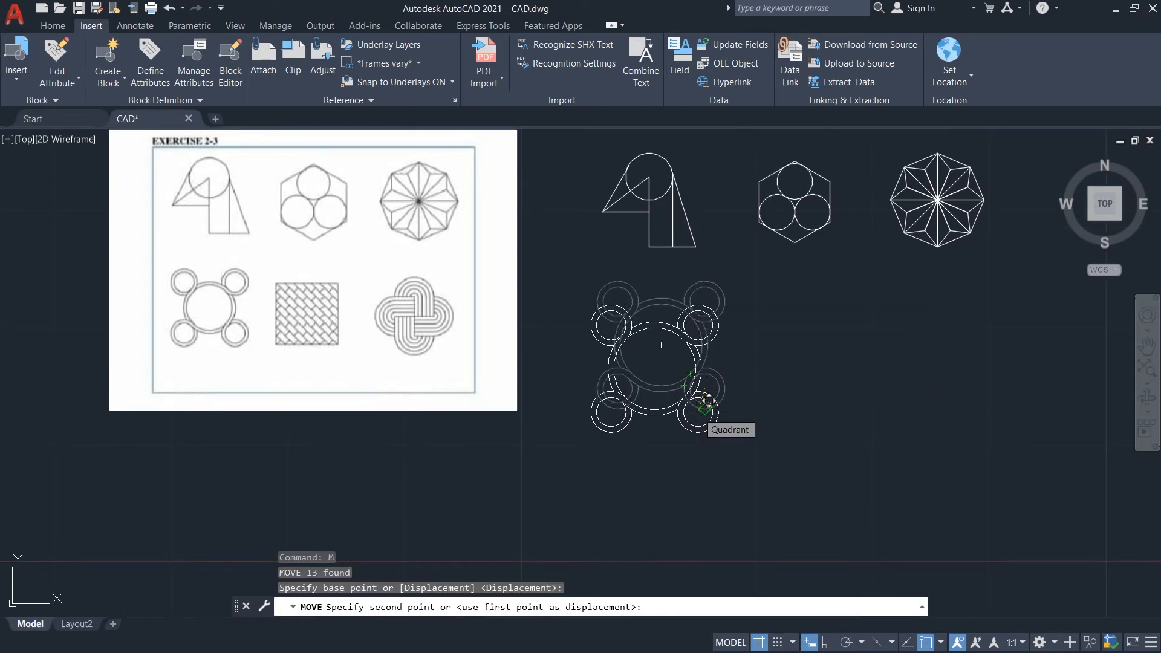
left_click(700, 414)
Draw a 7 by 7 square in the second row, beside the five-circle ring figure.
scroll(778, 337, "up", 1)
scroll(208, 332, "up", 3)
scroll(208, 333, "up", 2)
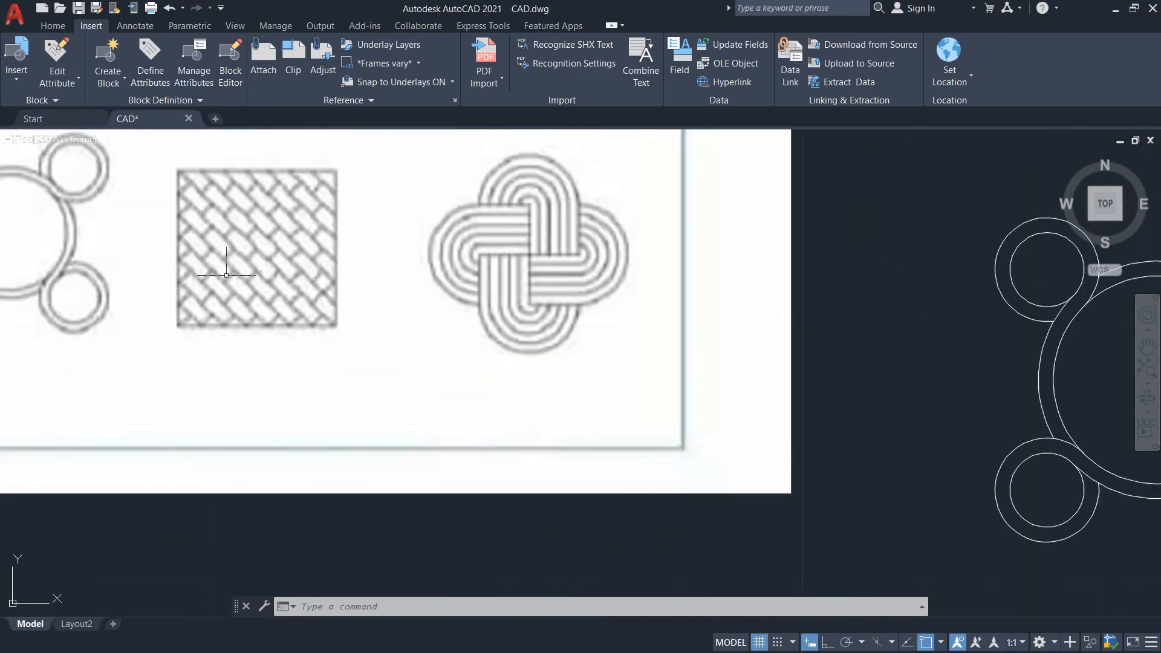
scroll(226, 279, "down", 4)
middle_click_drag(790, 361, 711, 382)
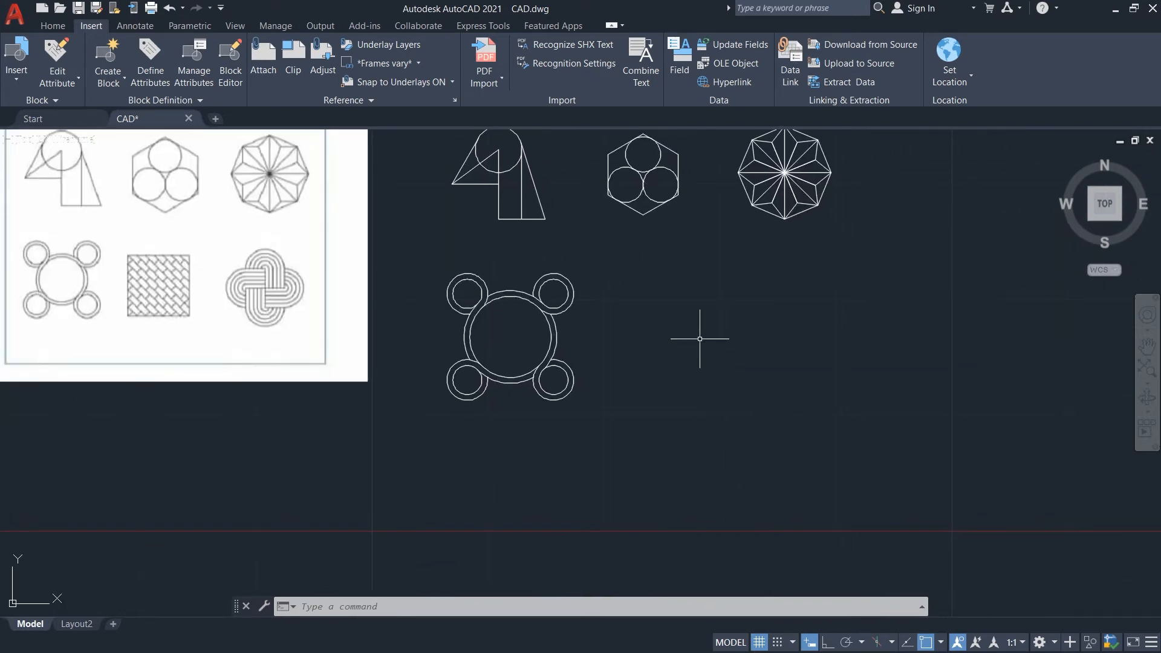
key("Return")
left_click(664, 309)
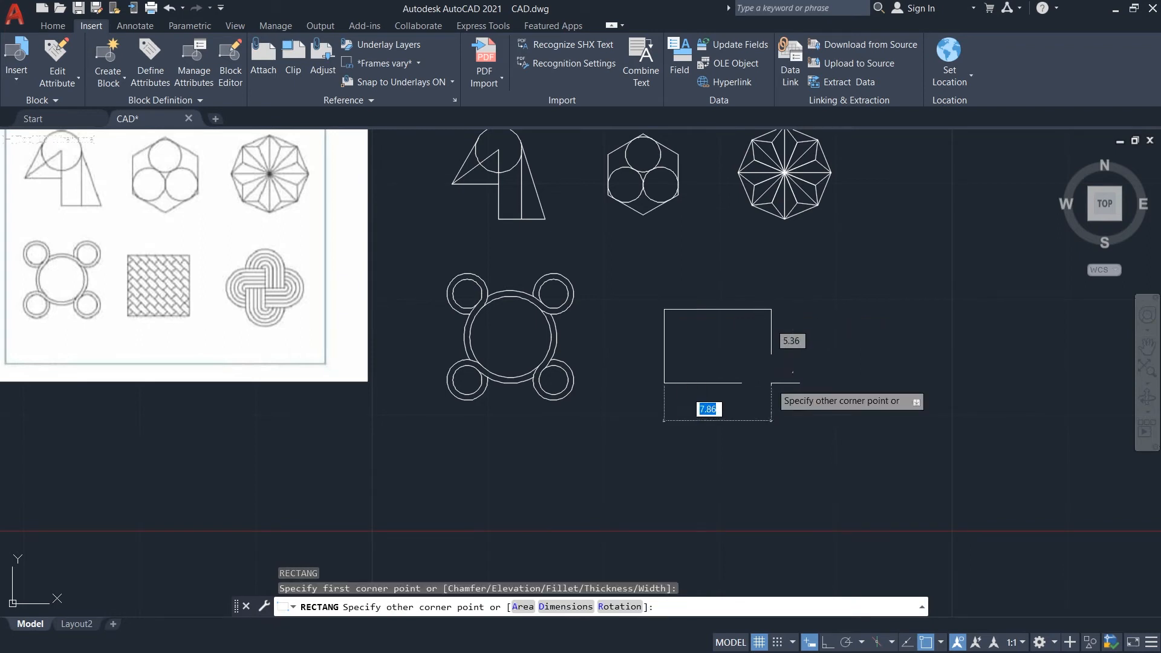
type("7")
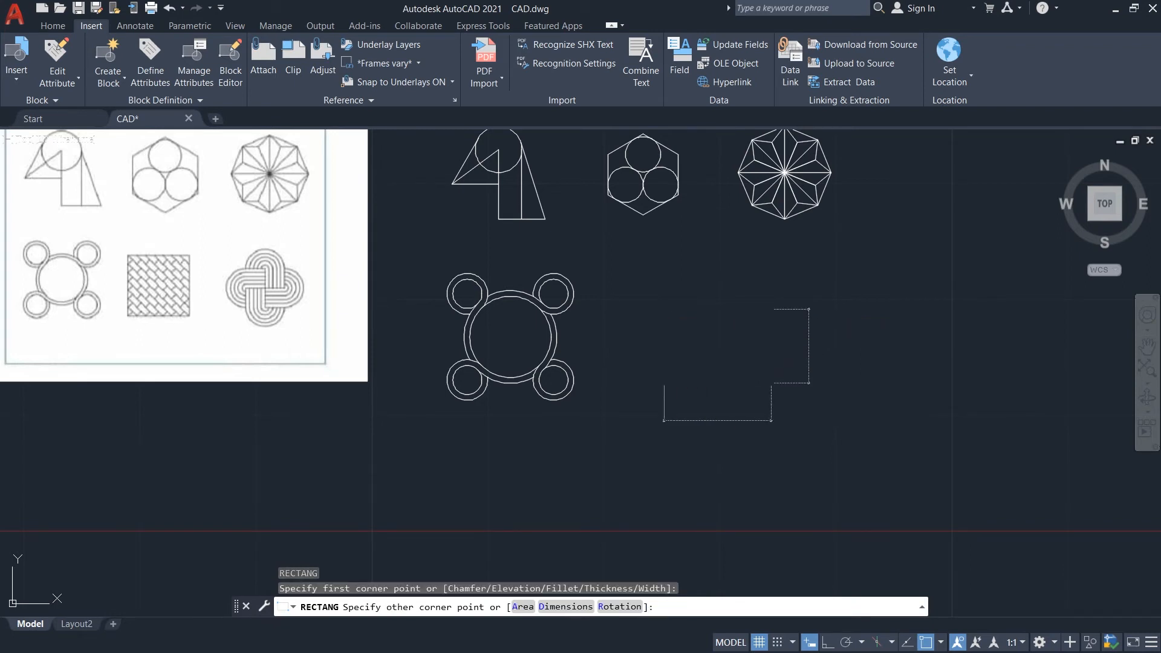
key("Tab")
type("7")
key("Return")
Draw a diagonal line across the square from its upper-left corner to its lower-right corner.
type("l")
key("Return")
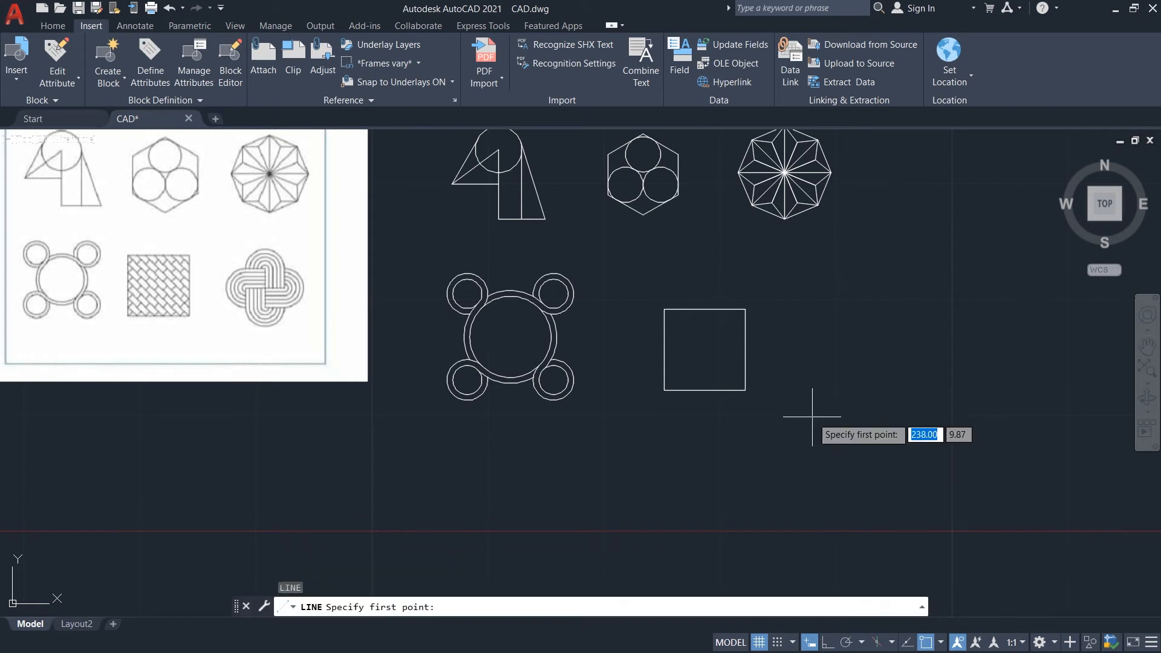
key("F8")
left_click(664, 309)
key("F8")
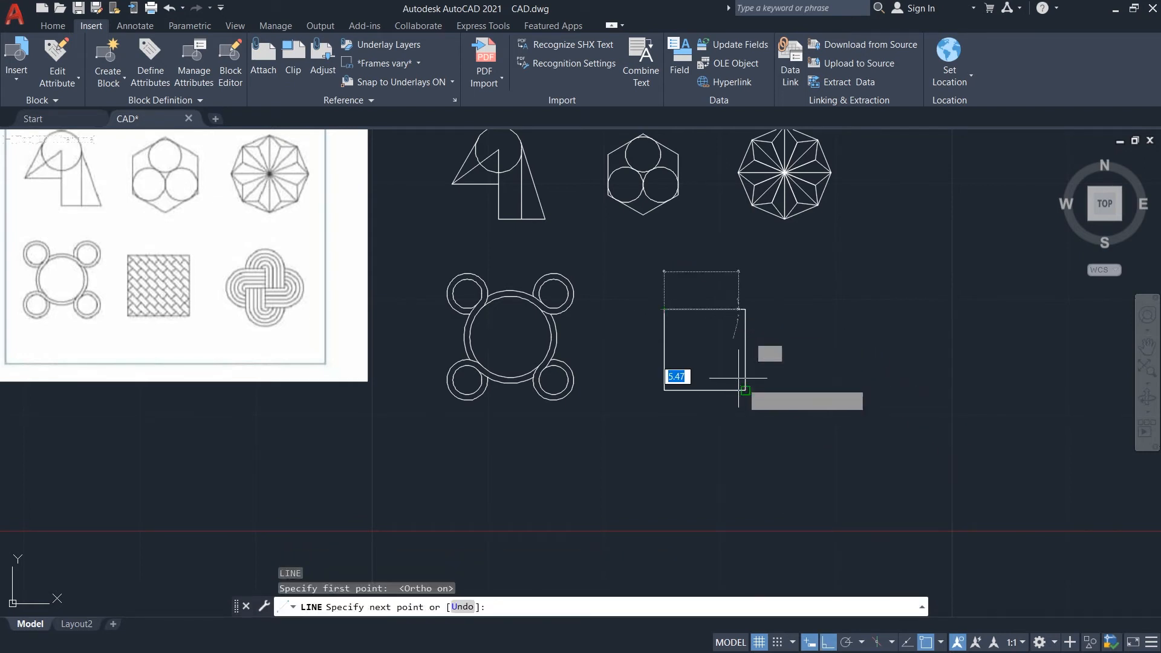
scroll(747, 391, "up", 4)
left_click(741, 390)
key("Escape")
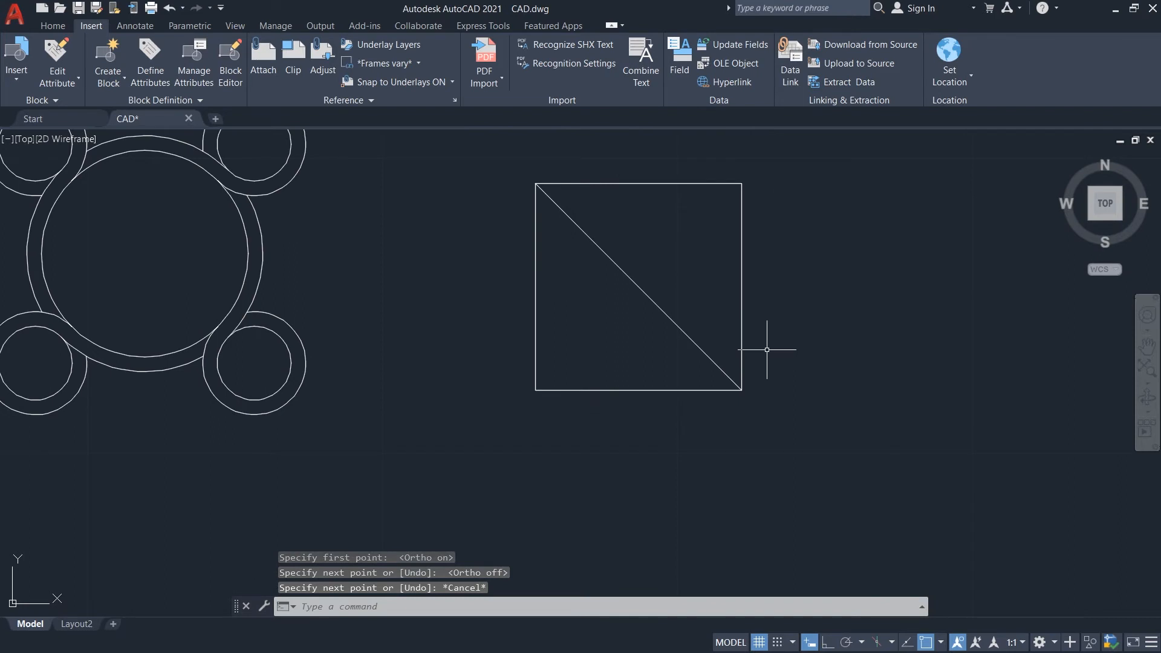
Draw the square's second diagonal from its upper-right corner to its lower-left corner.
type("l")
key("Return")
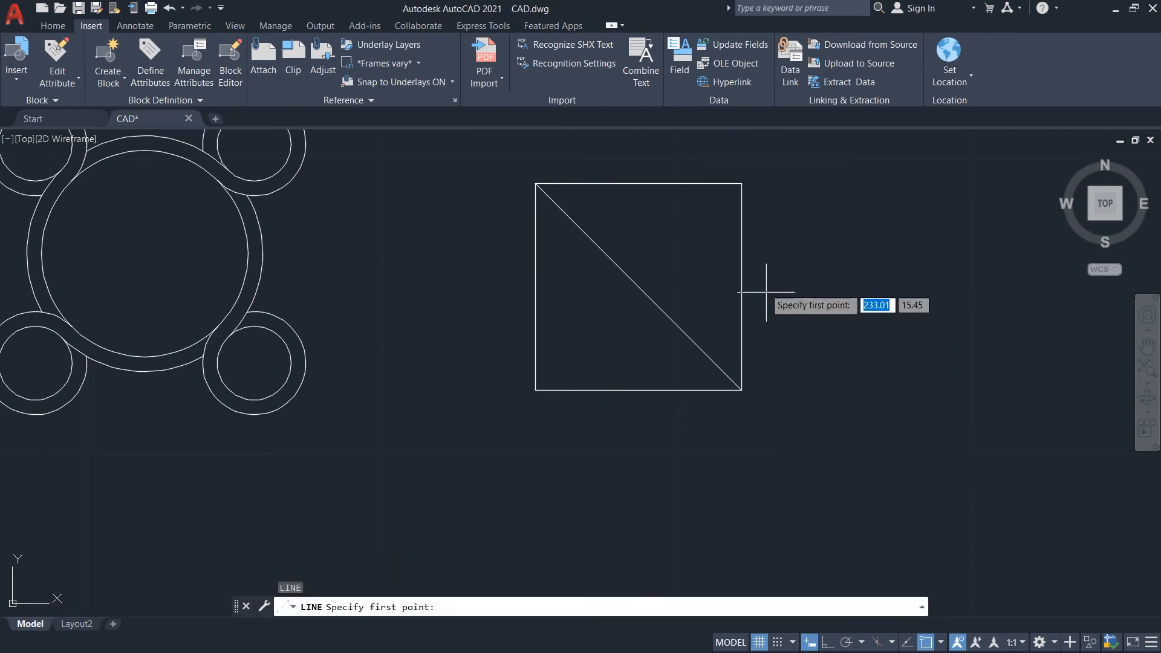
left_click(741, 183)
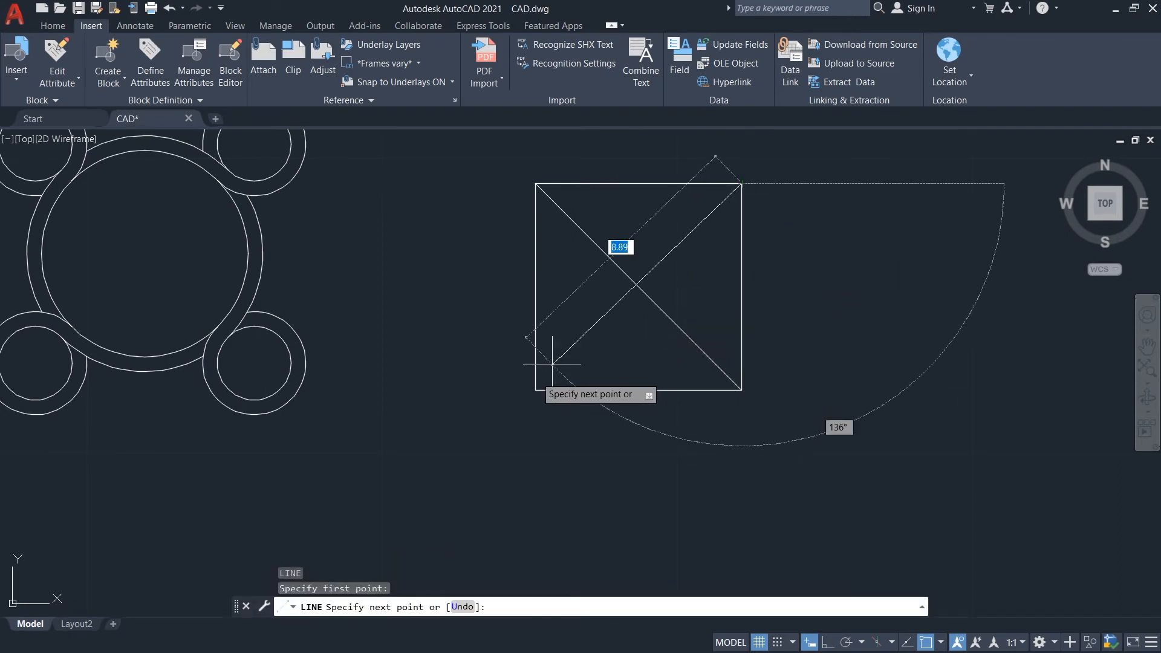
left_click(535, 389)
key("Escape")
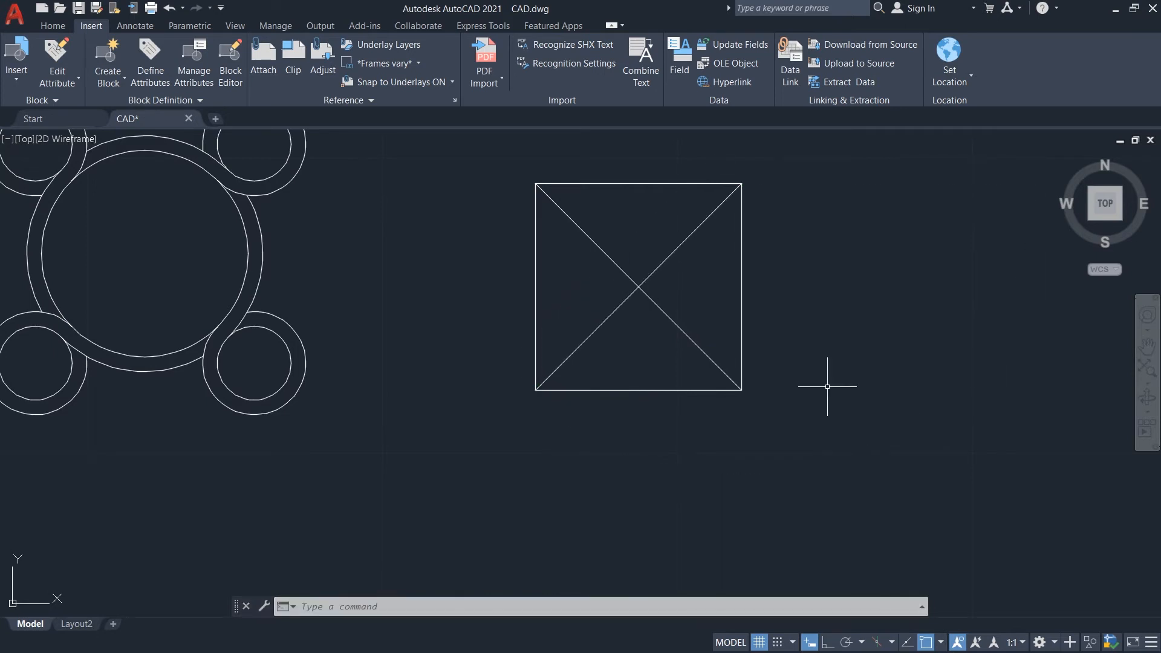
Offset the upper-left to lower-right diagonal repeatedly by 0.7 towards the square's upper-right corner.
type("o")
key("Return")
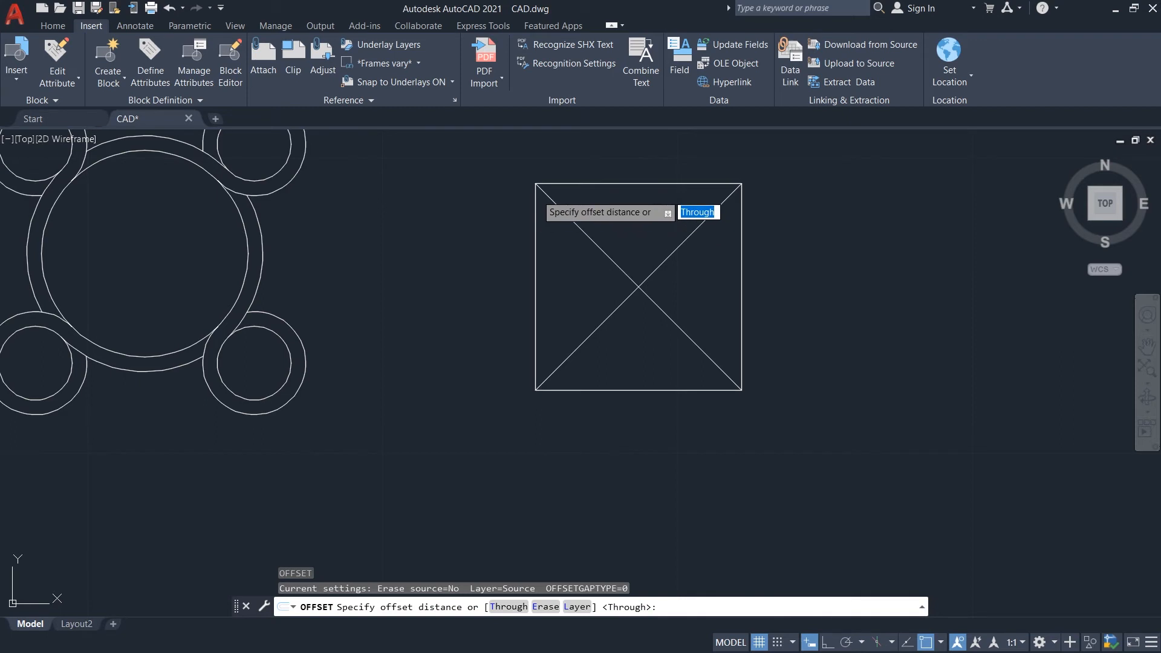
left_click(535, 184)
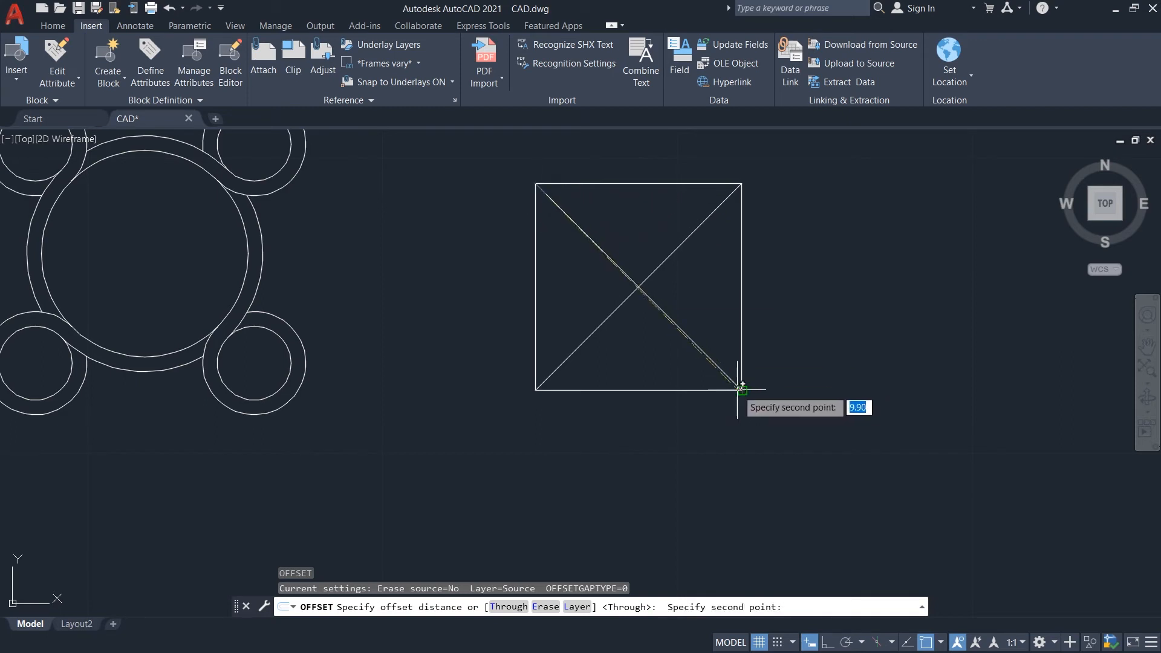
left_click(742, 390)
left_click(695, 344)
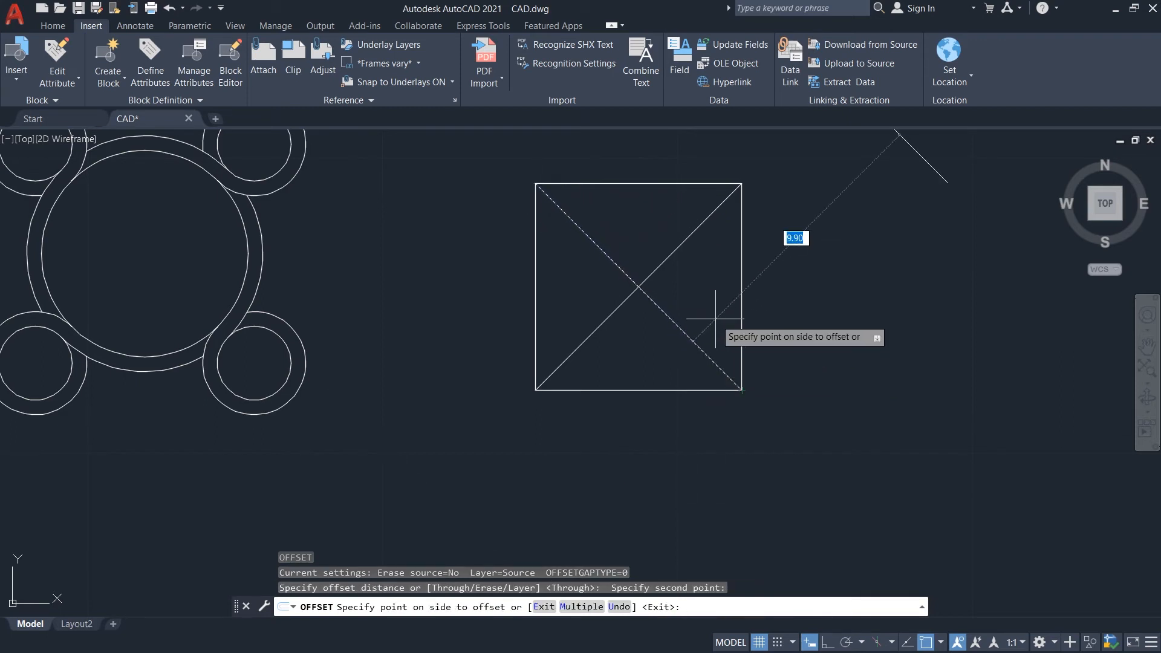
left_click(715, 319)
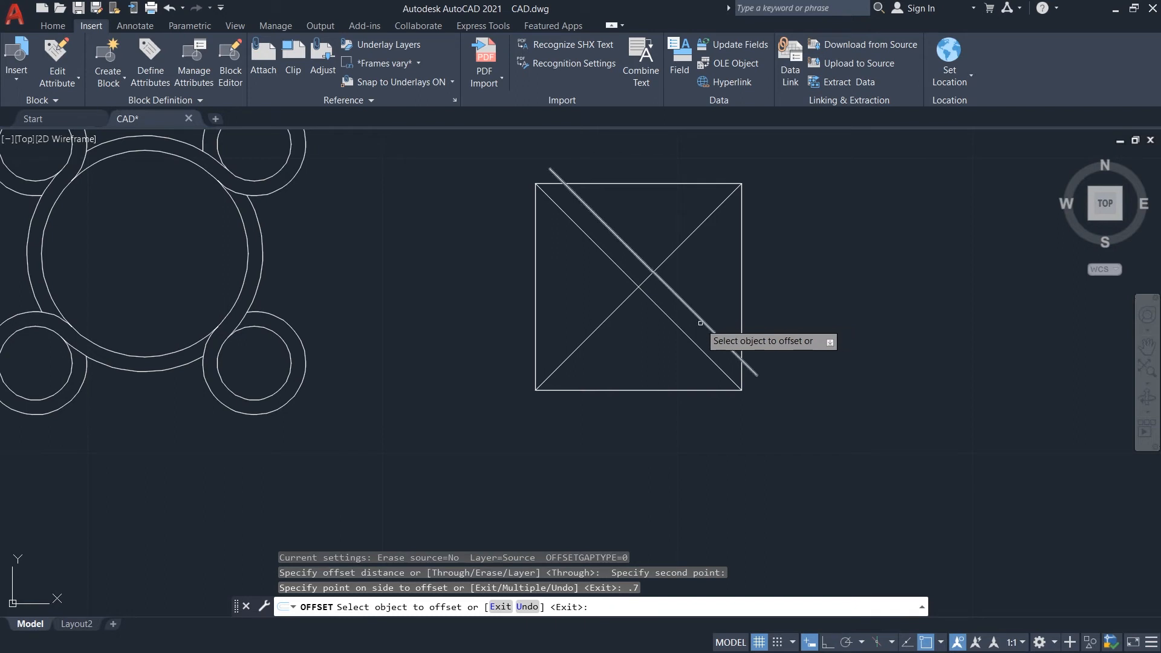
left_click(700, 319)
type(".7")
key("Return")
left_click(710, 300)
type(".7")
key("Return")
scroll(731, 279, "down", 2)
left_click(737, 292)
type(".7")
left_click(738, 276)
type(".7")
key("Return")
left_click(725, 244)
type(".7")
key("Return")
Offset the same diagonal repeatedly by 0.7 towards the square's lower-left corner.
left_click(640, 251)
type(".7")
key("Return")
left_click(633, 262)
type(".7")
key("Return")
left_click(632, 279)
type(".7")
key("Return")
left_click(628, 295)
type(".7")
key("Return")
left_click(622, 305)
type(".7")
key("Return")
Offset the lower-left to upper-right diagonal repeatedly by 0.7 towards the square's upper-left corner.
left_click(677, 277)
type(".7")
key("Return")
left_click(669, 269)
type(".7")
key("Return")
left_click(656, 229)
type(".7")
key("Return")
left_click(635, 240)
type(".7")
key("Return")
Offset the lower-left to upper-right diagonal repeatedly by 0.7 towards the square's lower-right corner.
left_click(766, 342)
type(".7")
key("Return")
left_click(756, 352)
type(".7")
key("Return")
left_click(760, 374)
type(".7")
key("Return")
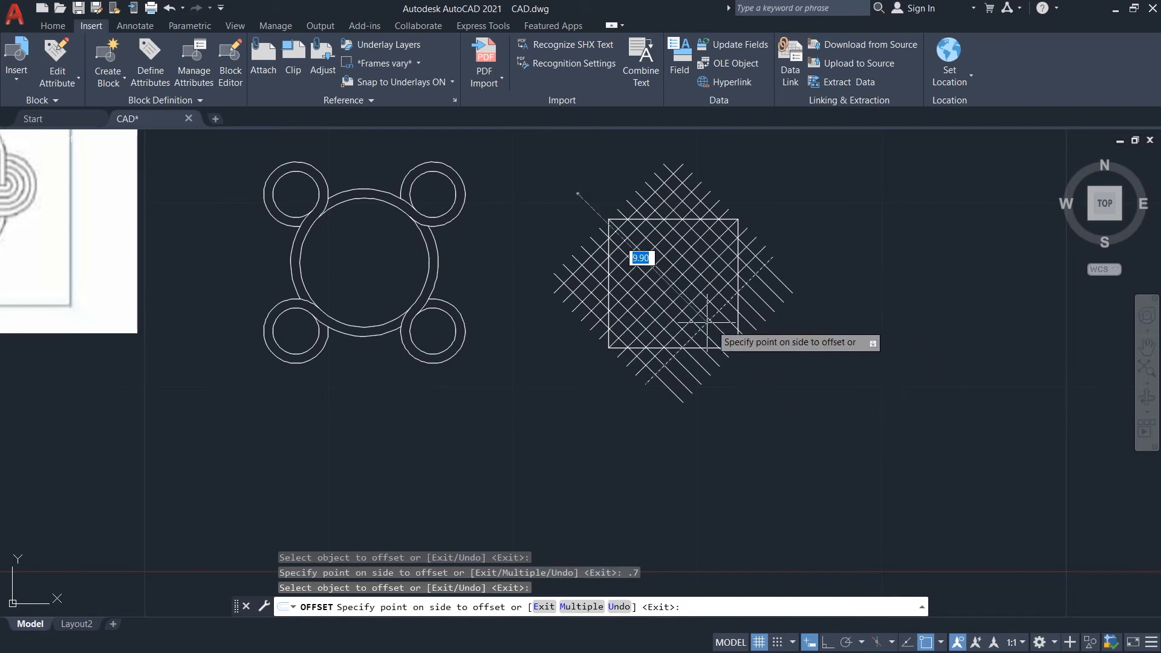
left_click(779, 380)
type(".7")
key("Return")
key("Escape")
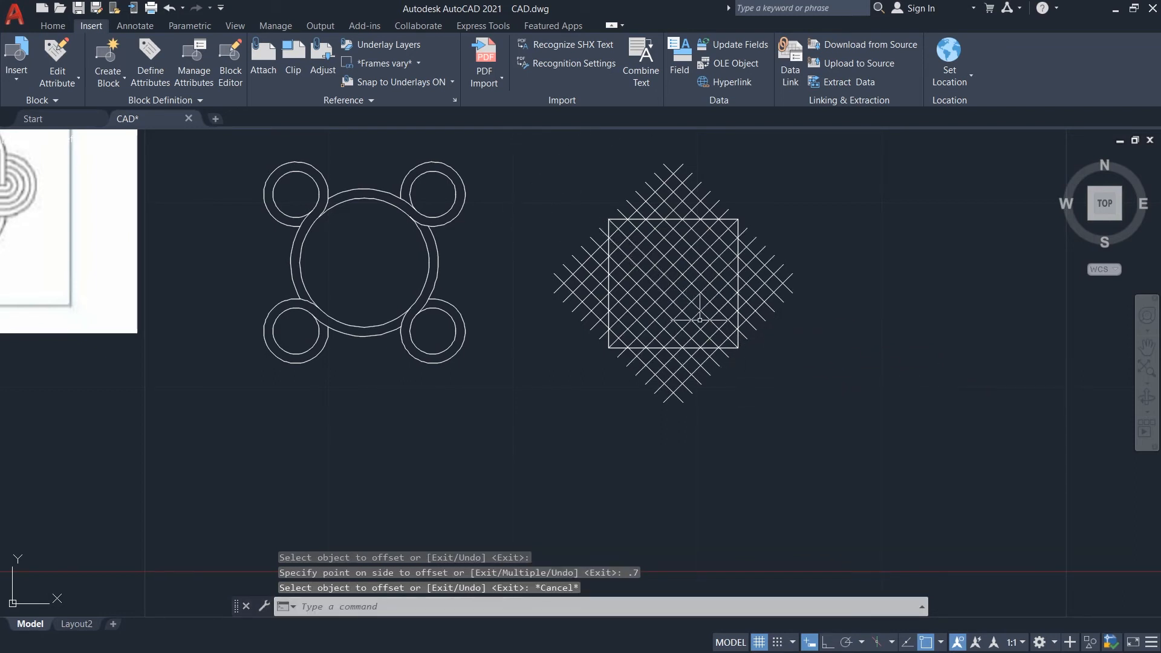
Trim the grid lines that extend beyond the square's left edge.
type("tr")
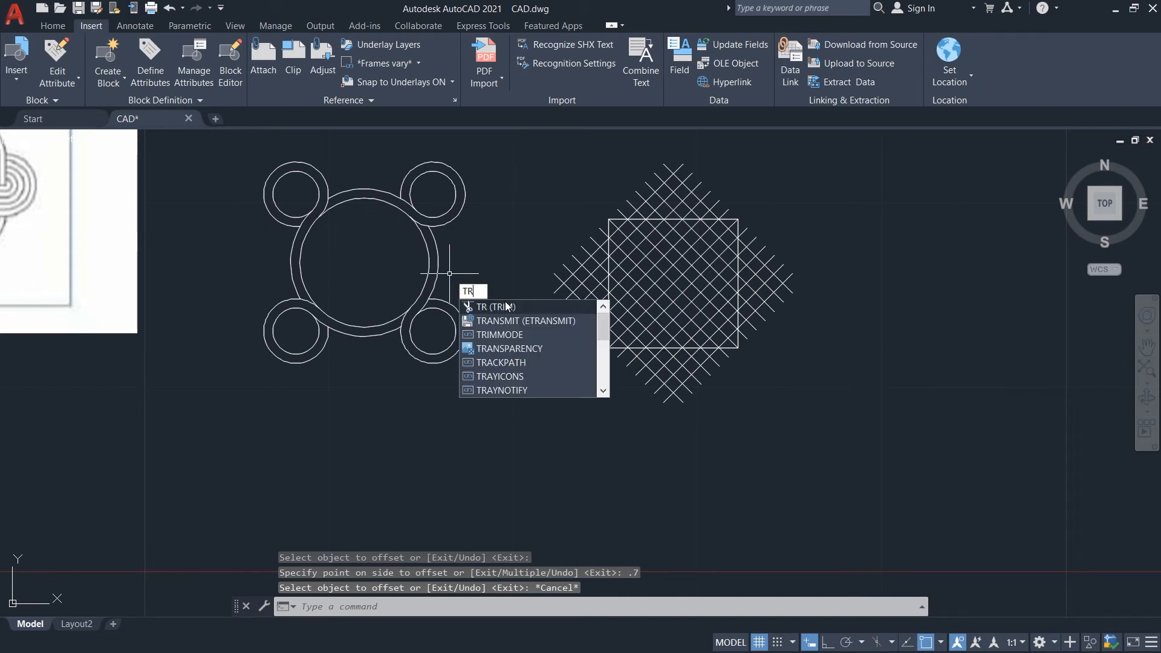
key("Return")
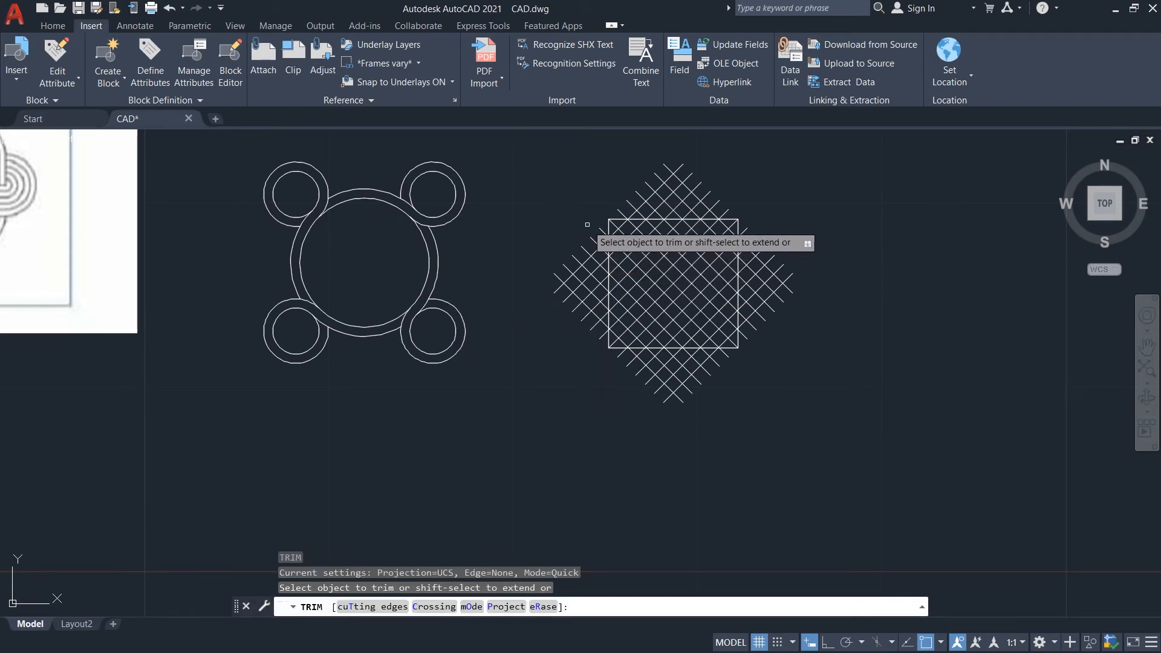
left_click_drag(601, 216, 597, 314)
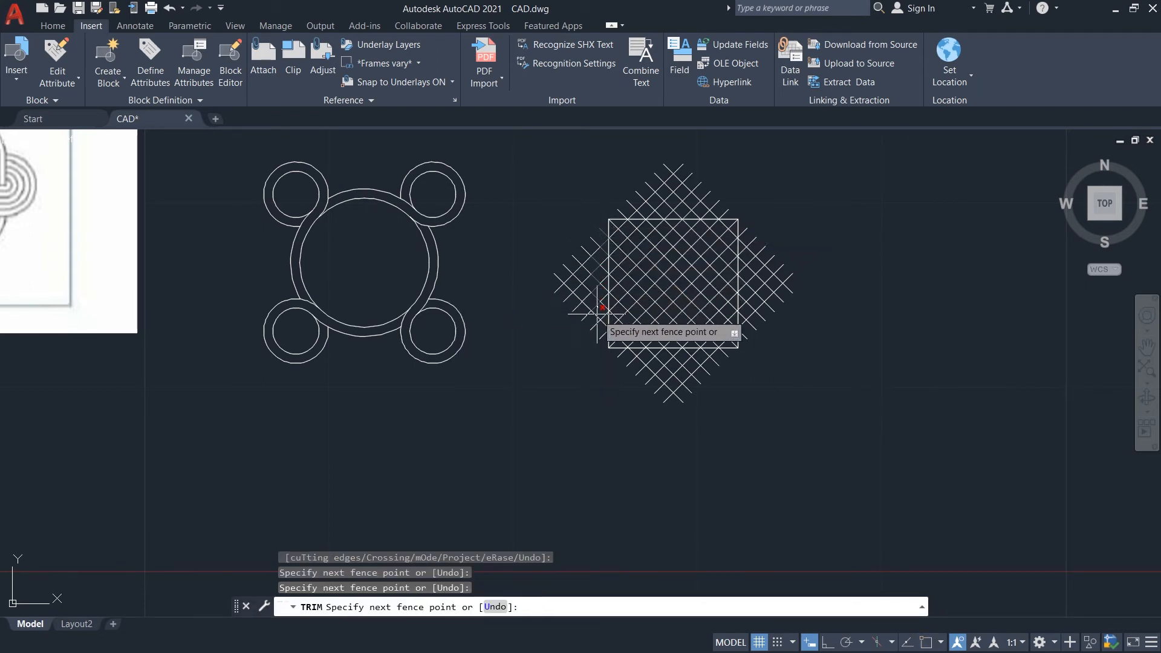
left_click(601, 351)
left_click(603, 332)
left_click(556, 270)
key("Escape")
type("e")
key("Return")
key("Escape")
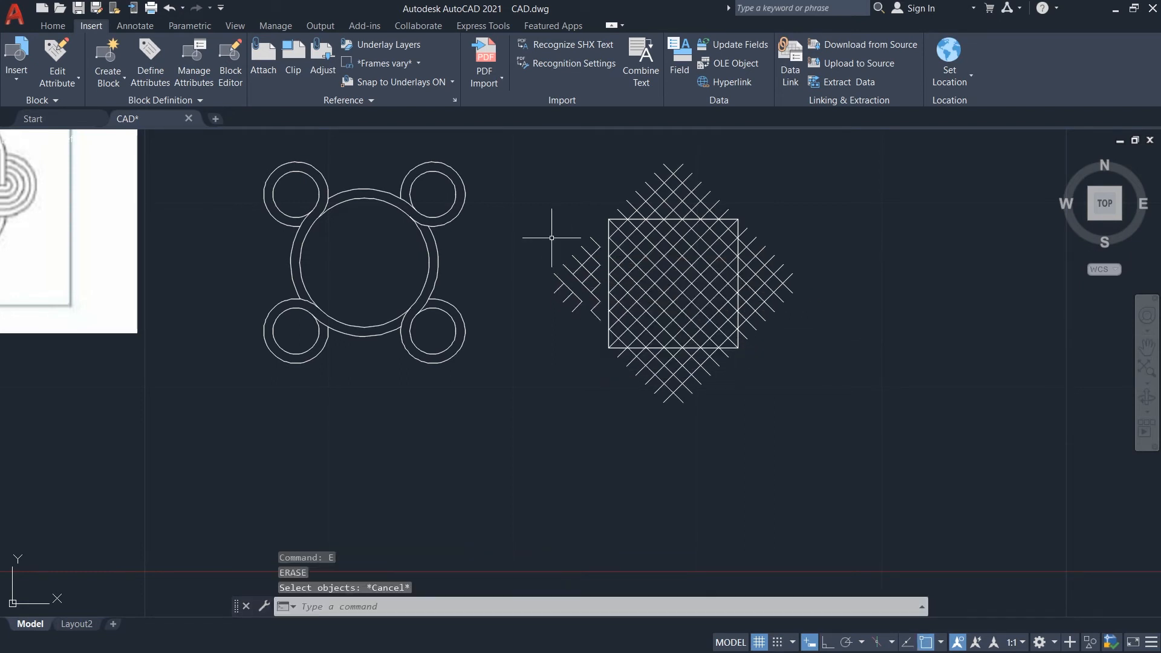
Trim away the leftover line pieces remaining outside the square's left edge.
type("tr")
key("Return")
mouse_move(575, 316)
left_mouse_down()
mouse_move(579, 246)
mouse_move(598, 242)
left_mouse_up()
right_click(586, 251)
left_click(595, 259)
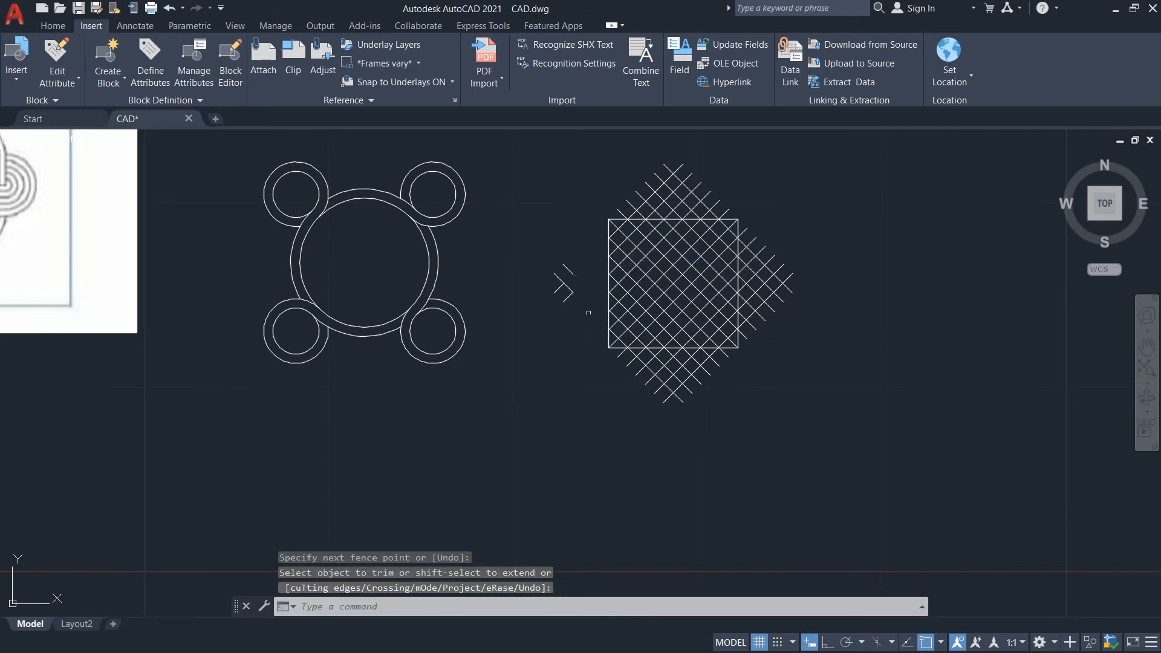
left_click(588, 314)
left_click(545, 257)
key("Return")
left_click(570, 296)
mouse_move(583, 306)
left_mouse_down()
mouse_move(563, 255)
mouse_move(567, 266)
left_mouse_up()
Trim the grid lines that extend below the square's bottom edge.
left_click(732, 364)
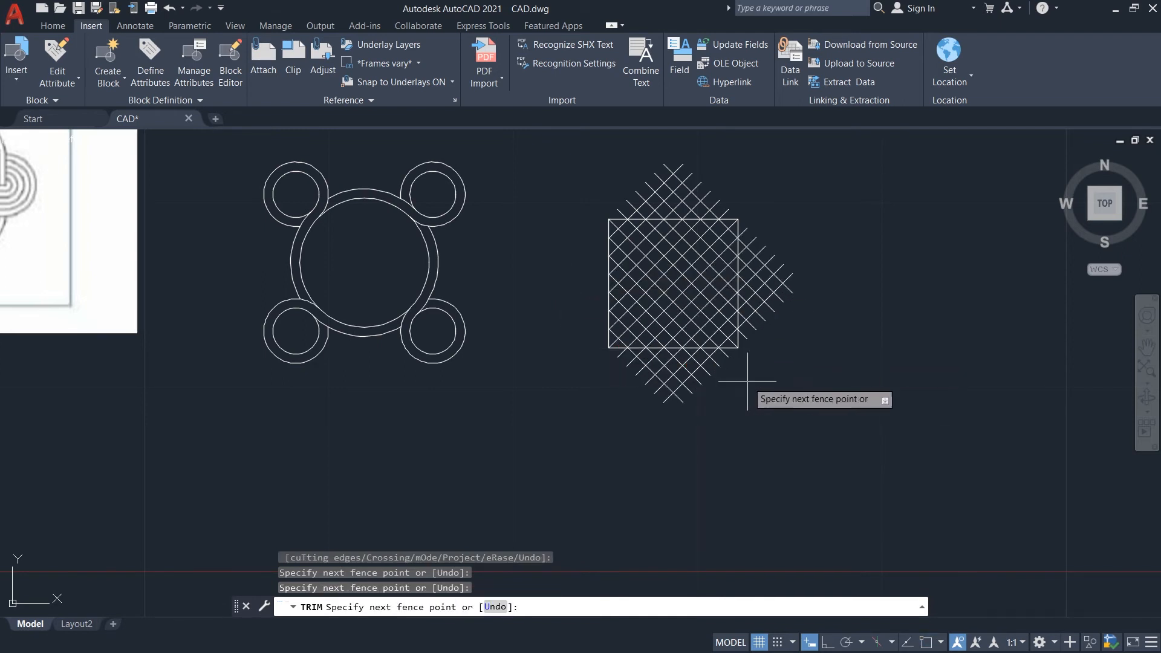
key("Escape")
right_click(740, 365)
key("Escape")
key("Return")
left_click(753, 375)
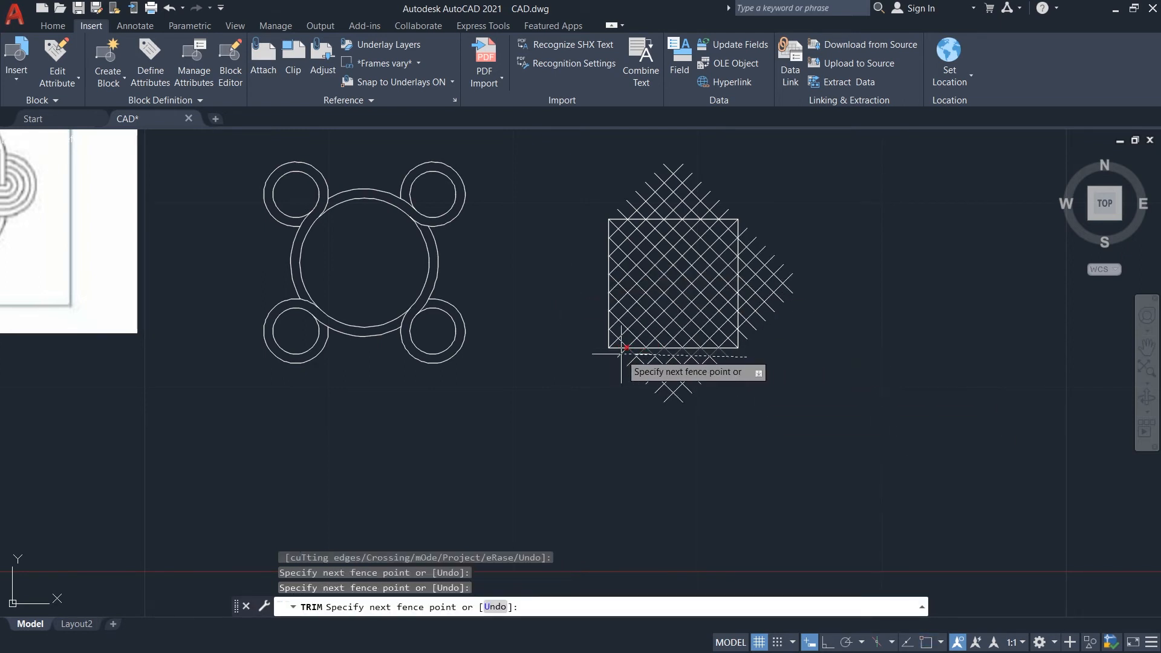
mouse_move(633, 372)
left_mouse_down()
mouse_move(667, 414)
mouse_move(686, 372)
mouse_move(714, 363)
left_mouse_up()
Trim the grid lines that extend beyond the square's right and top edges.
mouse_move(751, 231)
left_mouse_down()
mouse_move(752, 321)
mouse_move(770, 325)
left_mouse_up()
left_click(743, 212)
mouse_move(743, 212)
left_mouse_down()
mouse_move(614, 213)
mouse_move(620, 205)
left_mouse_up()
mouse_move(729, 198)
left_mouse_down()
mouse_move(629, 197)
mouse_move(637, 187)
left_mouse_up()
mouse_move(710, 179)
left_mouse_down()
mouse_move(646, 178)
mouse_move(653, 170)
left_mouse_up()
scroll(643, 175, "down", 2)
scroll(227, 175, "up", 3)
scroll(508, 213, "down", 4)
scroll(741, 210, "up", 4)
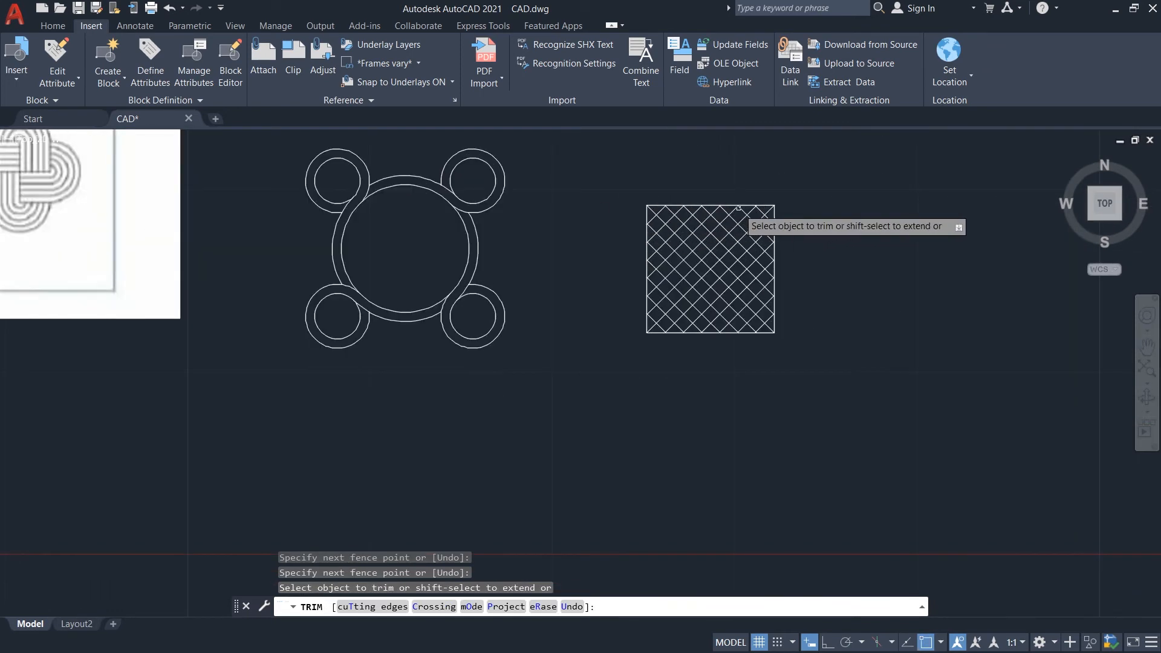
Trim alternate cross segments between the diagonal lines near the square's upper-right corner to start the brick pattern.
left_click_drag(796, 221, 788, 233)
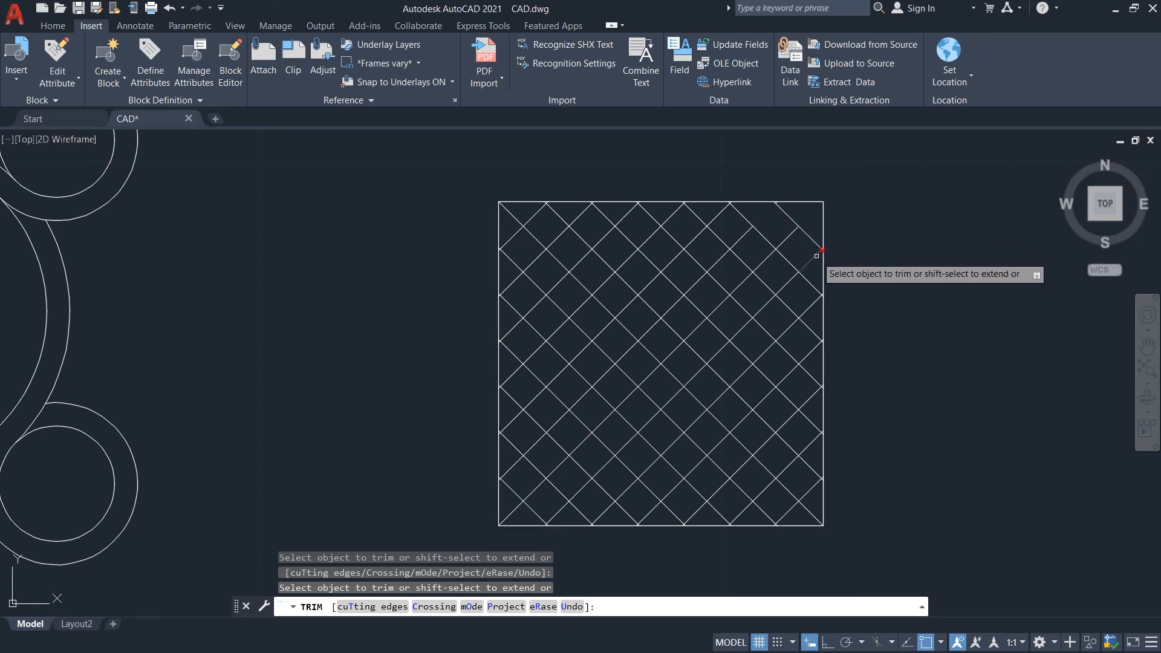
scroll(825, 256, "up", 4)
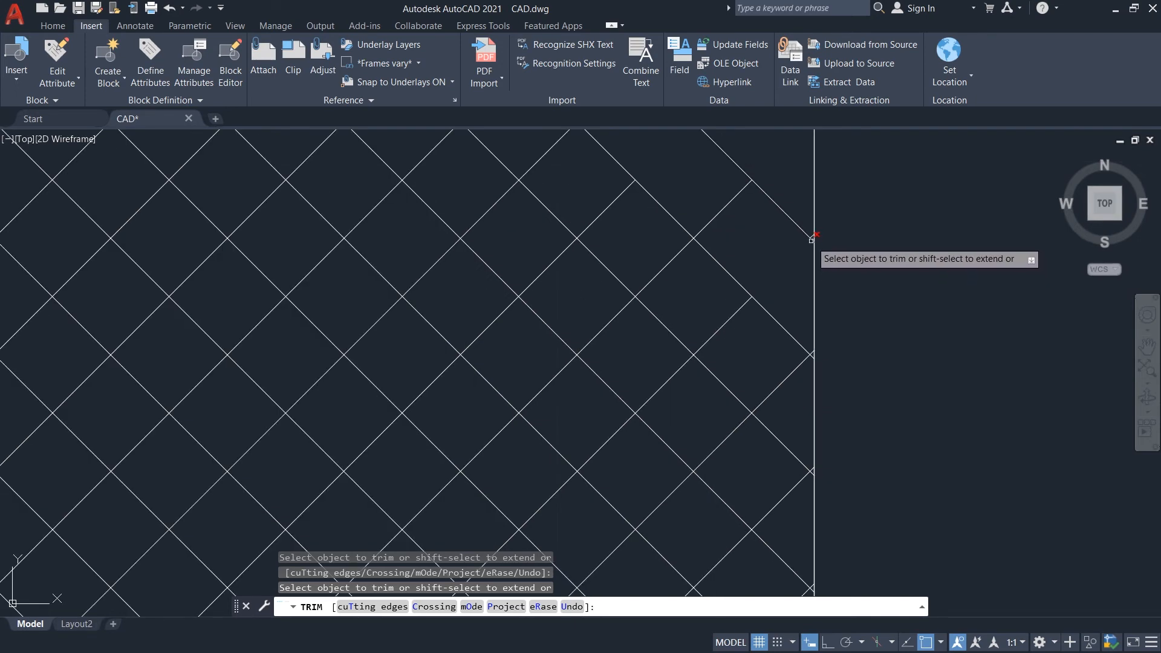
scroll(812, 237, "down", 2)
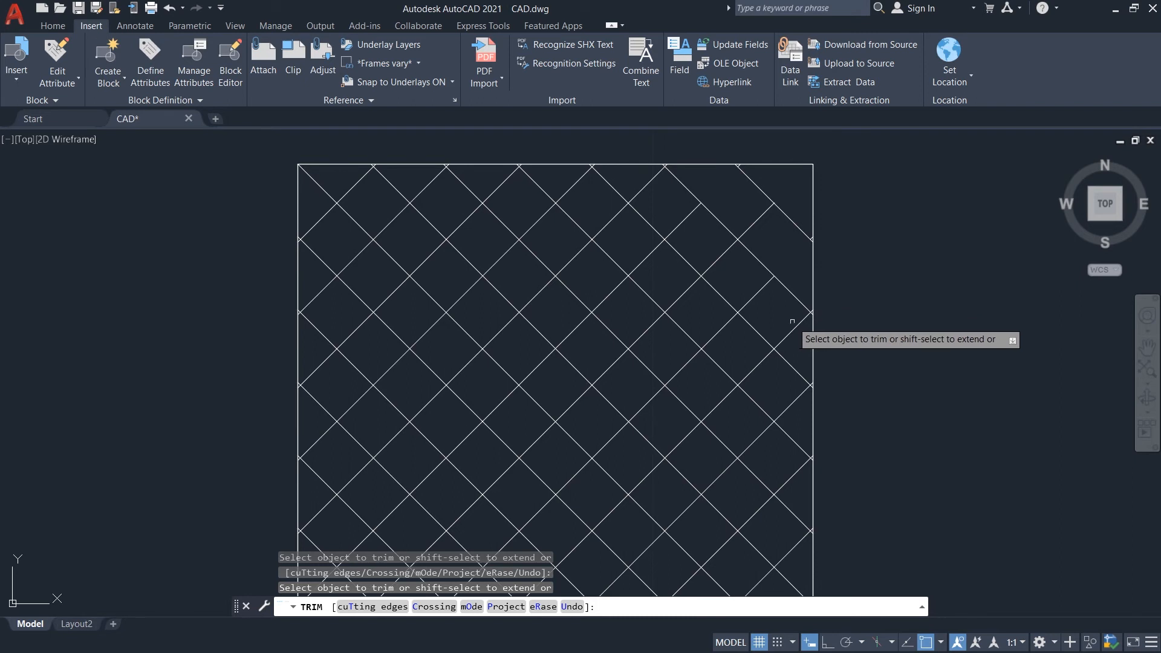
left_click(718, 261)
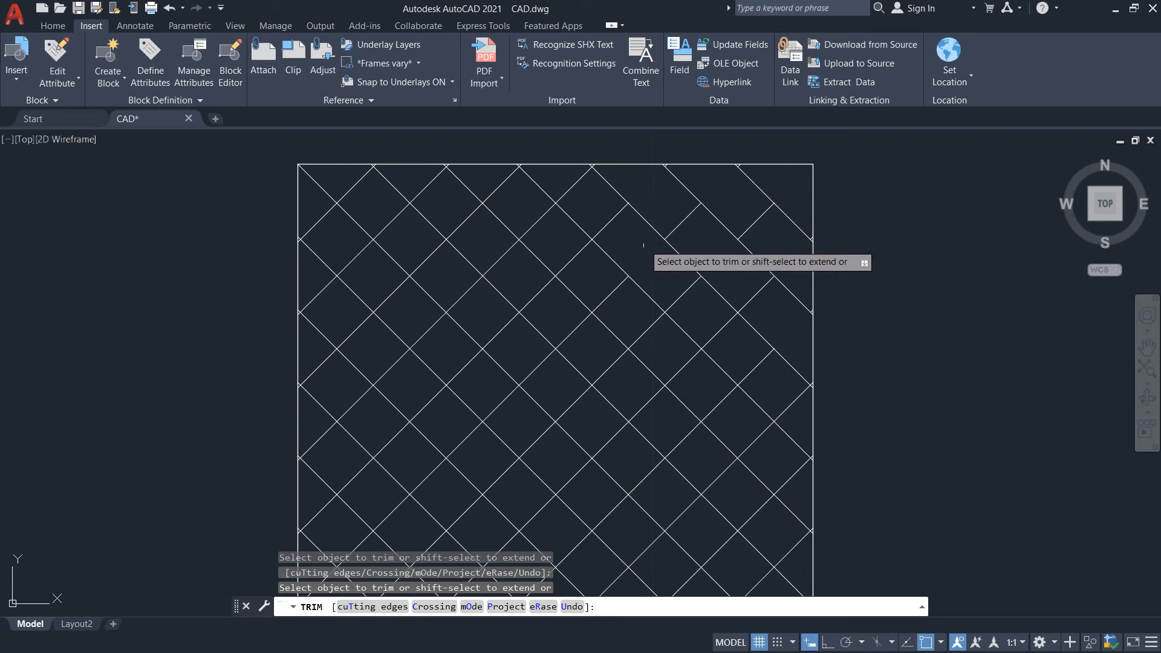
left_click(573, 186)
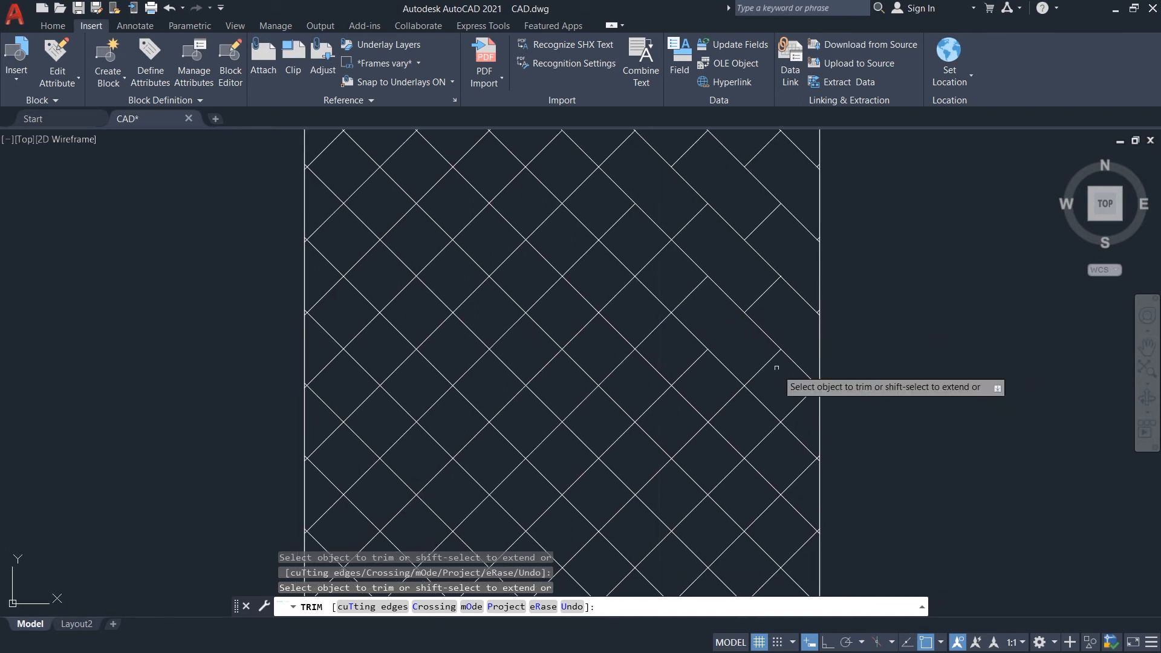
Trim alternate cross segments along the two diagonal strips on the upper-right side of the square's main diagonal.
left_click(503, 188)
left_click(586, 252)
left_click(657, 327)
left_click(730, 398)
left_click(803, 472)
left_click(798, 550)
left_click(726, 474)
left_click(654, 401)
left_click(580, 329)
left_click(505, 255)
left_click(435, 187)
Trim alternate cross segments along the diagonal strip running from the square's upper-left side to its lower-right corner.
left_click(365, 183)
left_click(435, 258)
left_click(507, 331)
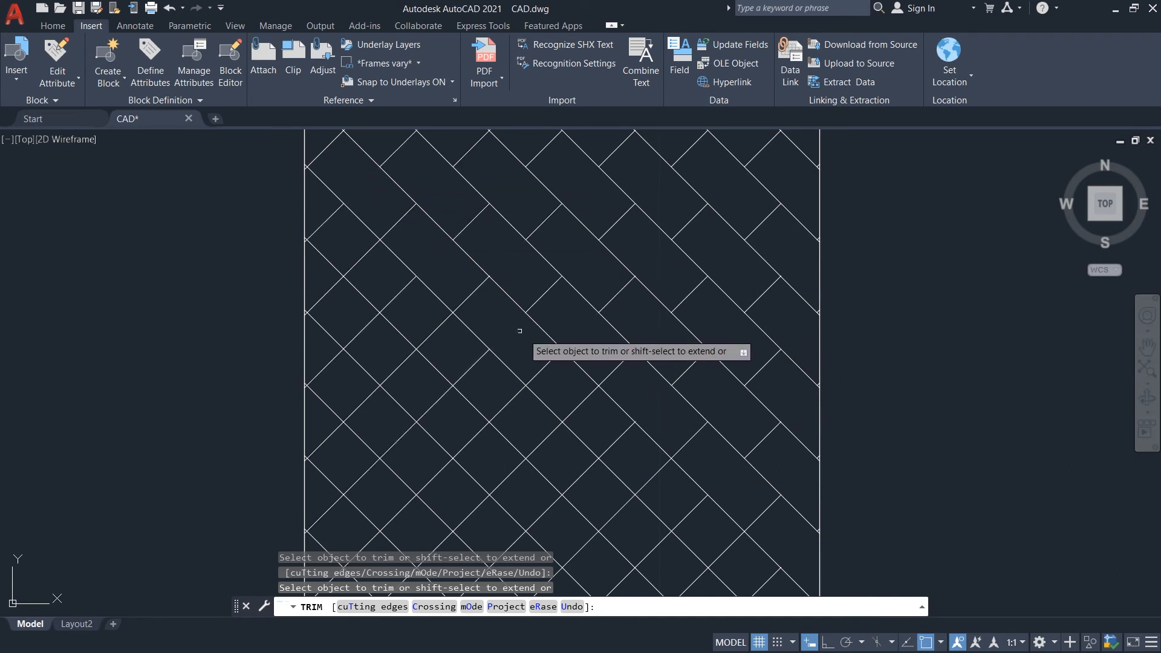
left_click(579, 404)
left_click(653, 477)
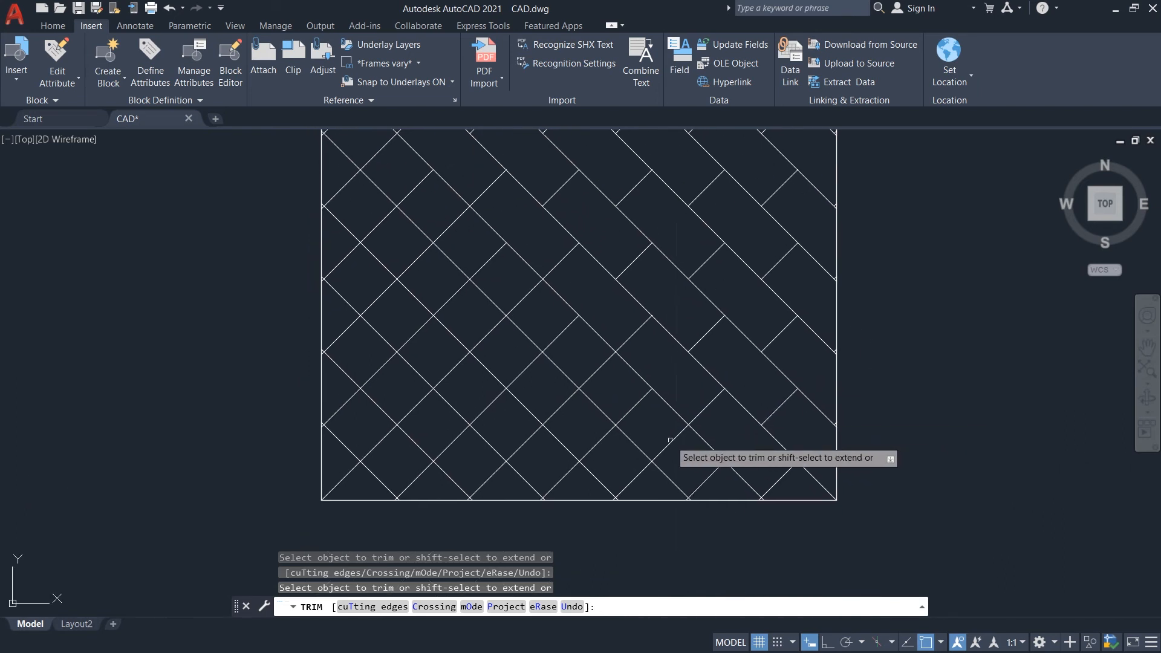
Trim alternate cross segments along the next diagonal strips on the lower-left side of the square.
left_click(598, 366)
left_click(531, 296)
left_click(457, 222)
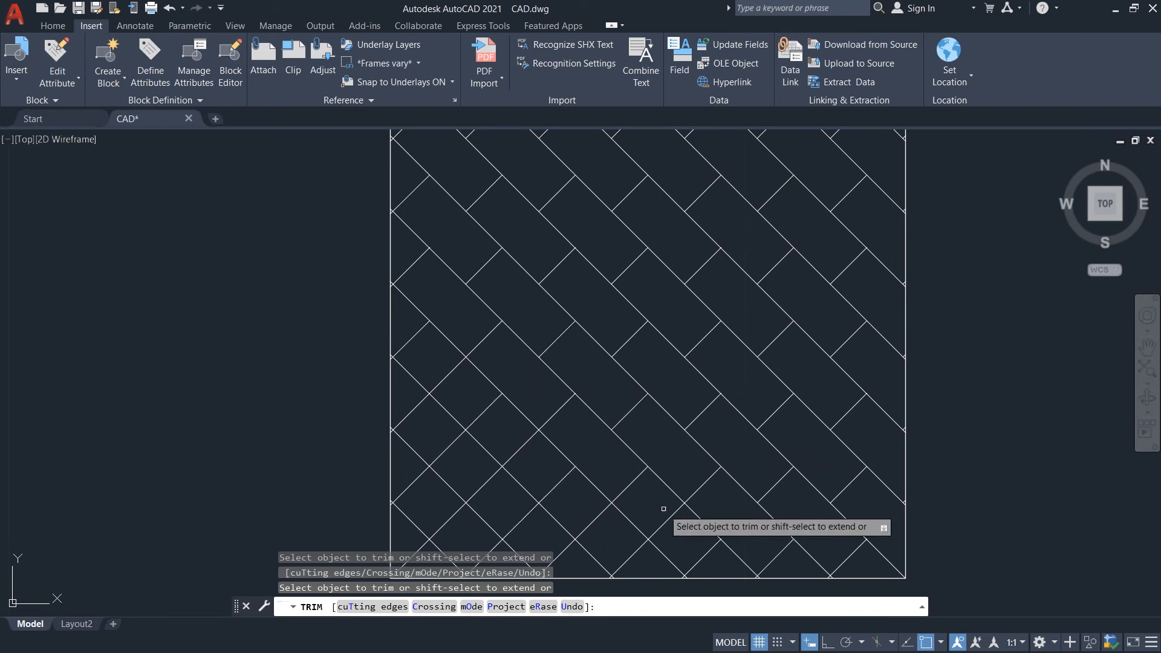
left_click(448, 375)
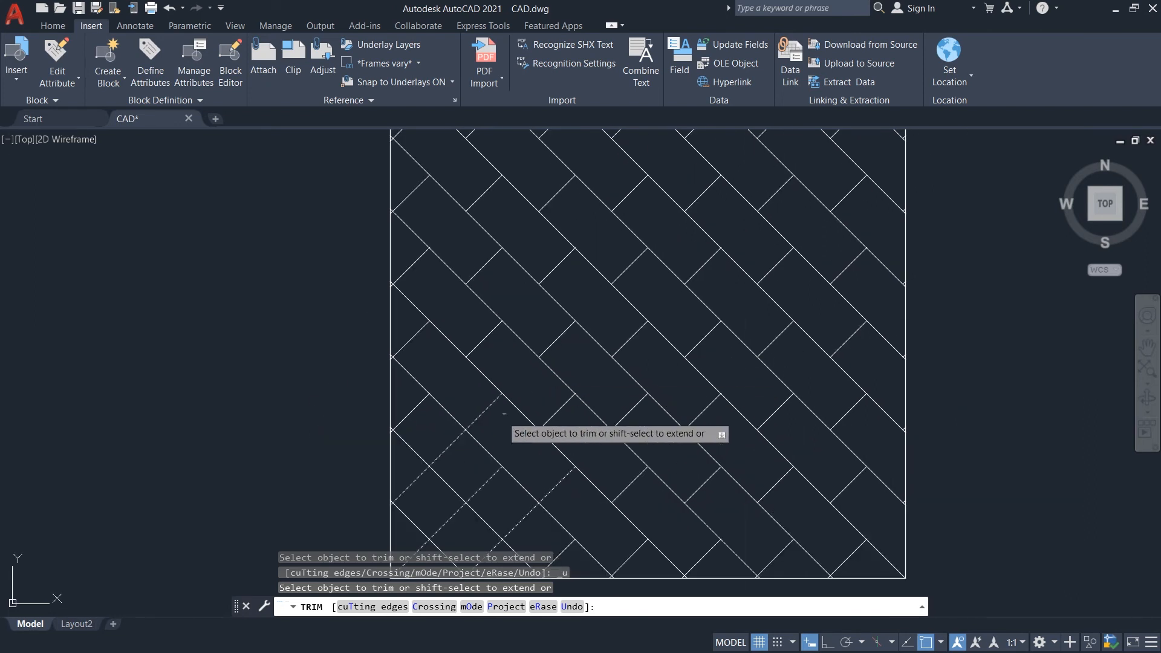
Regenerate the drawing and trim the last alternate cross segments in the square's lower-left corner.
key("Escape")
key("Escape")
key("space")
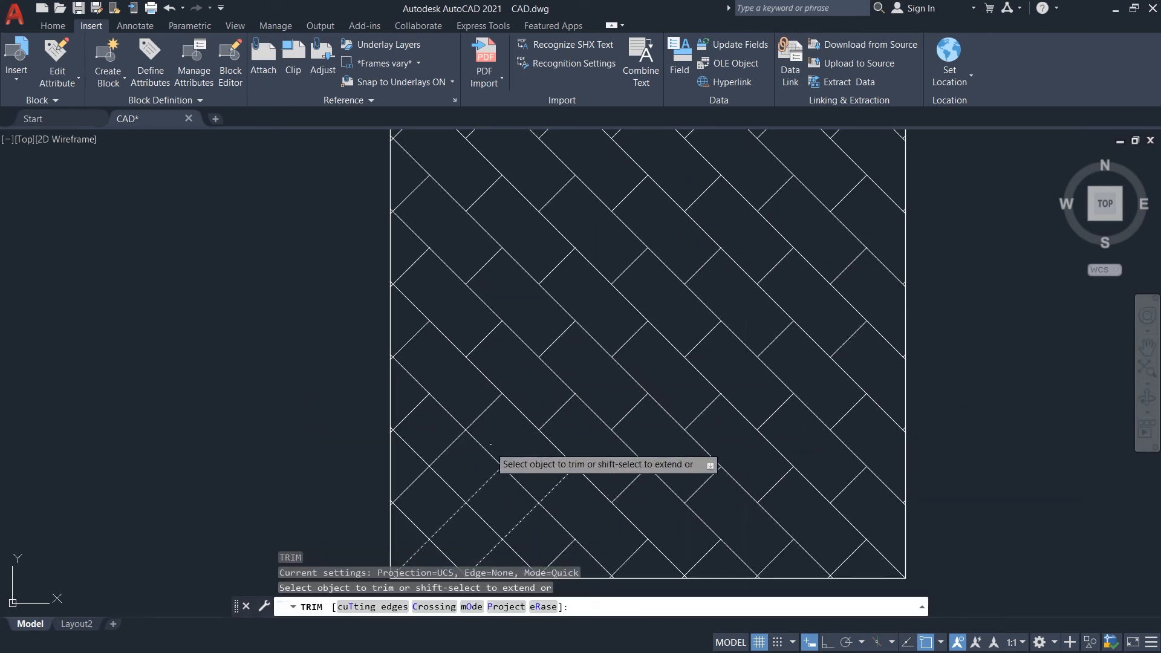
middle_click_drag(527, 512, 592, 398)
key("Escape")
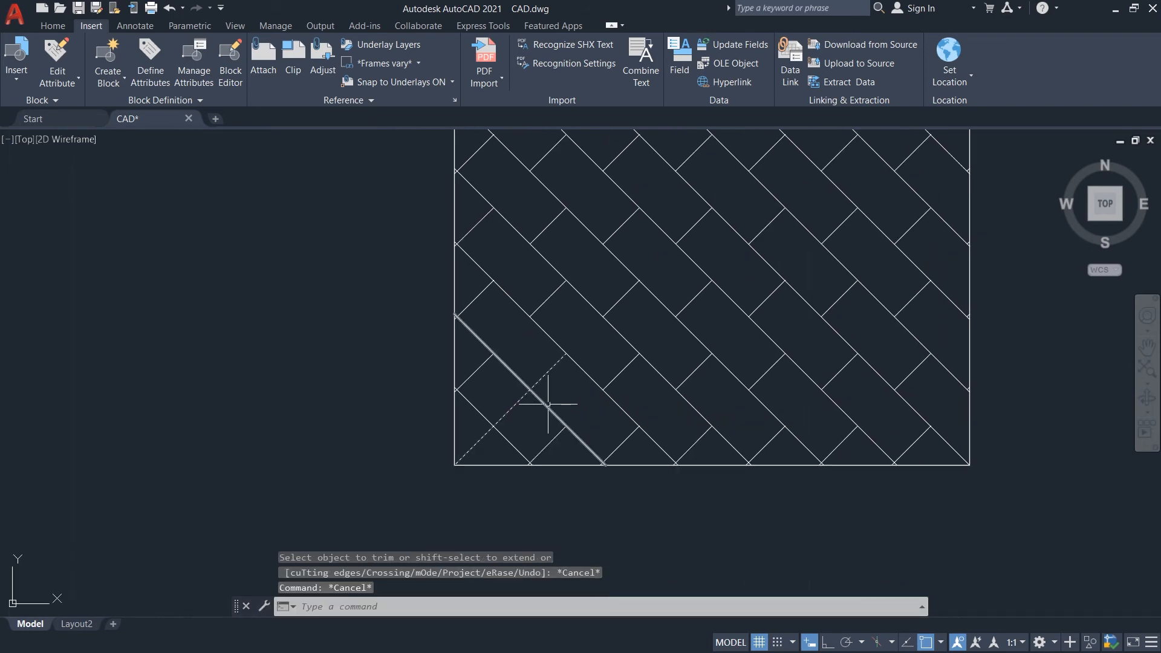
left_click(575, 494)
key("Escape")
type("re")
key("Return")
type("tr")
key("space")
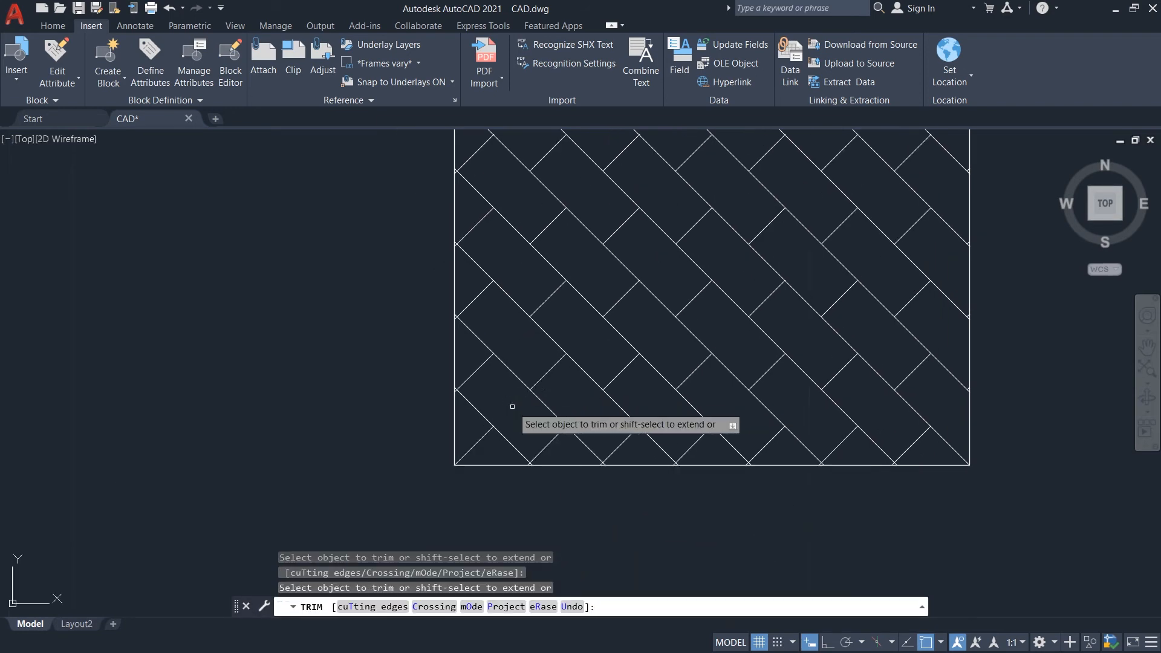
Trim the short line stub crossing past the brick corner at the right end of the square's bottom edge.
scroll(476, 444, "down", 5)
scroll(394, 449, "down", 5)
scroll(141, 348, "up", 6)
scroll(471, 357, "down", 6)
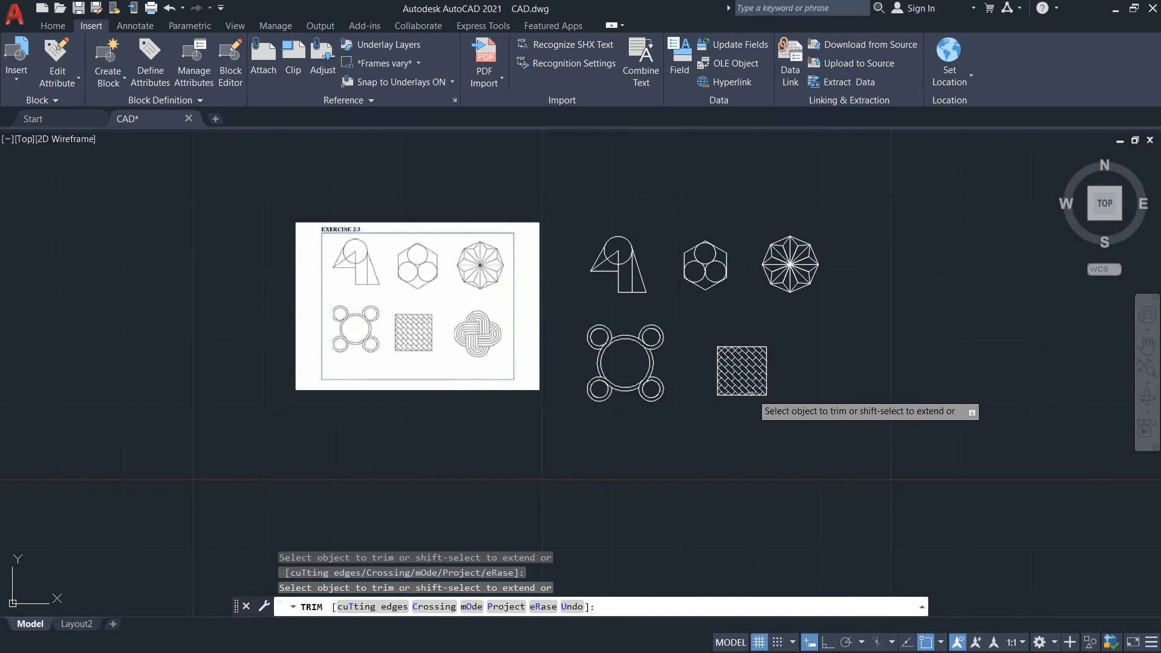
scroll(769, 392, "up", 11)
scroll(756, 334, "down", 5)
scroll(732, 266, "up", 3)
scroll(749, 501, "up", 4)
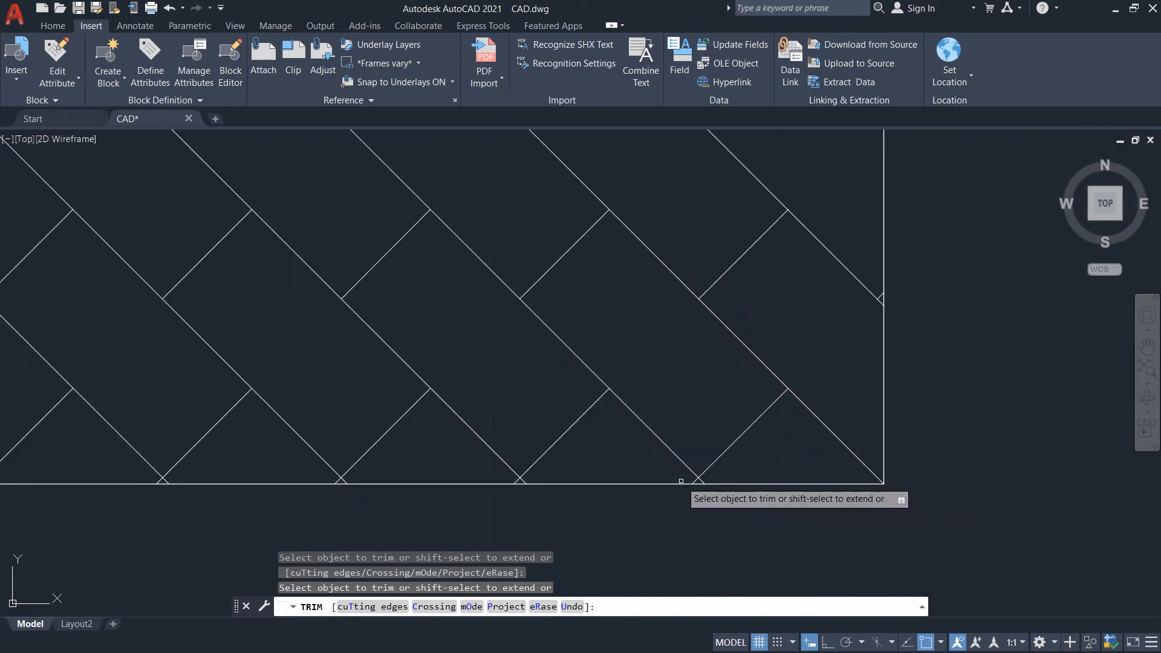
scroll(396, 430, "up", 4)
scroll(381, 437, "down", 4)
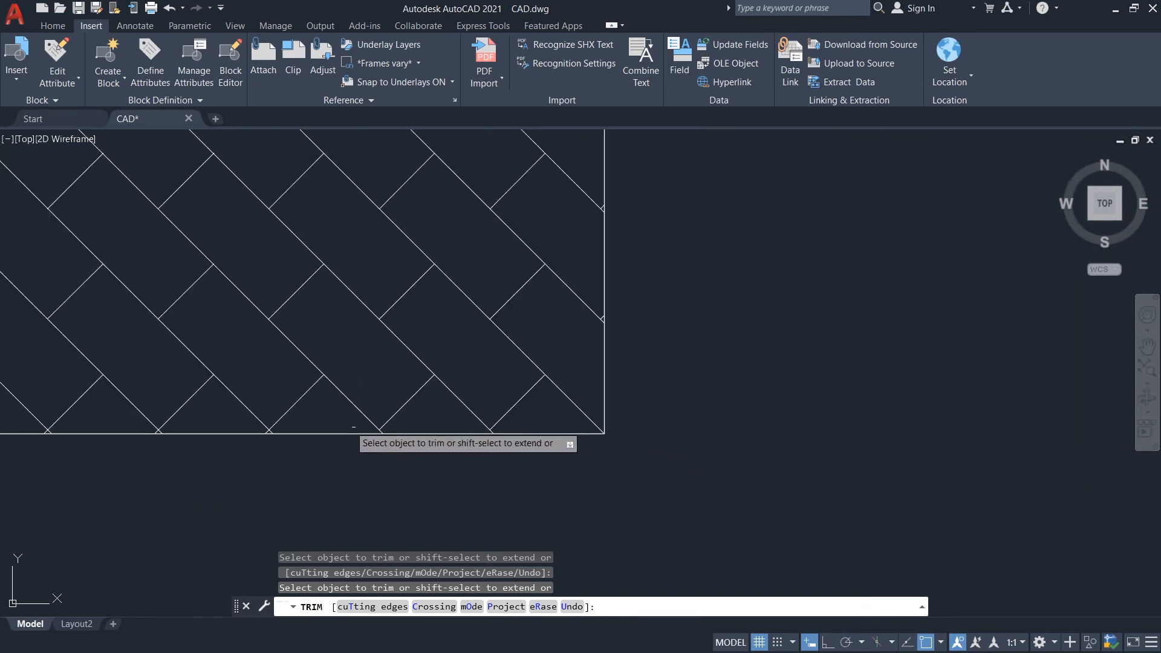
Trim the remaining short line stubs at the brick corners along the square's bottom edge.
scroll(584, 402, "up", 3)
left_click(131, 405)
scroll(337, 358, "down", 4)
scroll(220, 372, "up", 6)
left_click(351, 361)
scroll(353, 361, "down", 4)
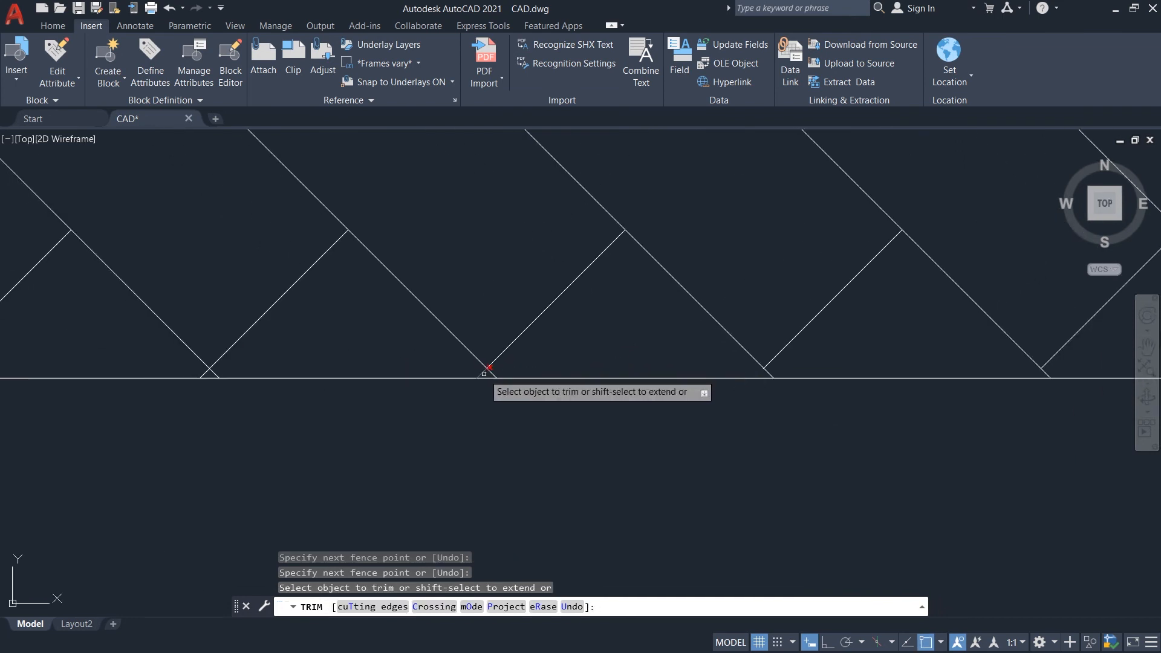
left_click(483, 372)
left_click(202, 376)
middle_click_drag(200, 307, 791, 269)
scroll(642, 307, "down", 4)
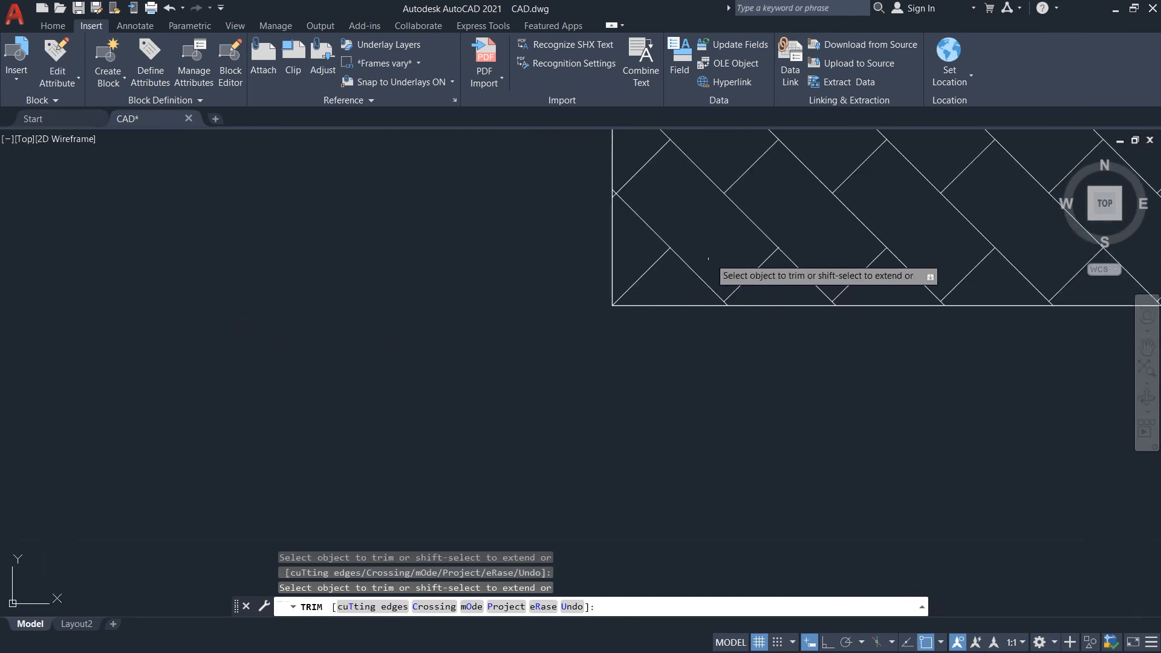
Trim the short line stubs at the brick corners on the lower part of the square's left edge.
scroll(607, 274, "up", 6)
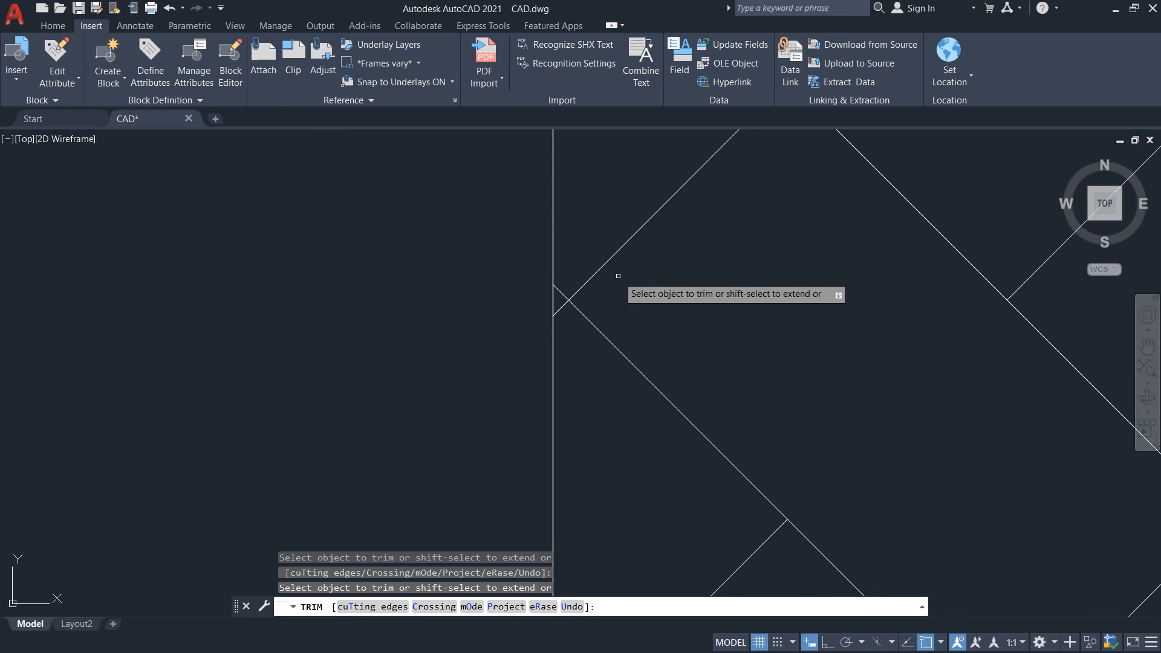
scroll(568, 290, "down", 4)
scroll(568, 304, "up", 4)
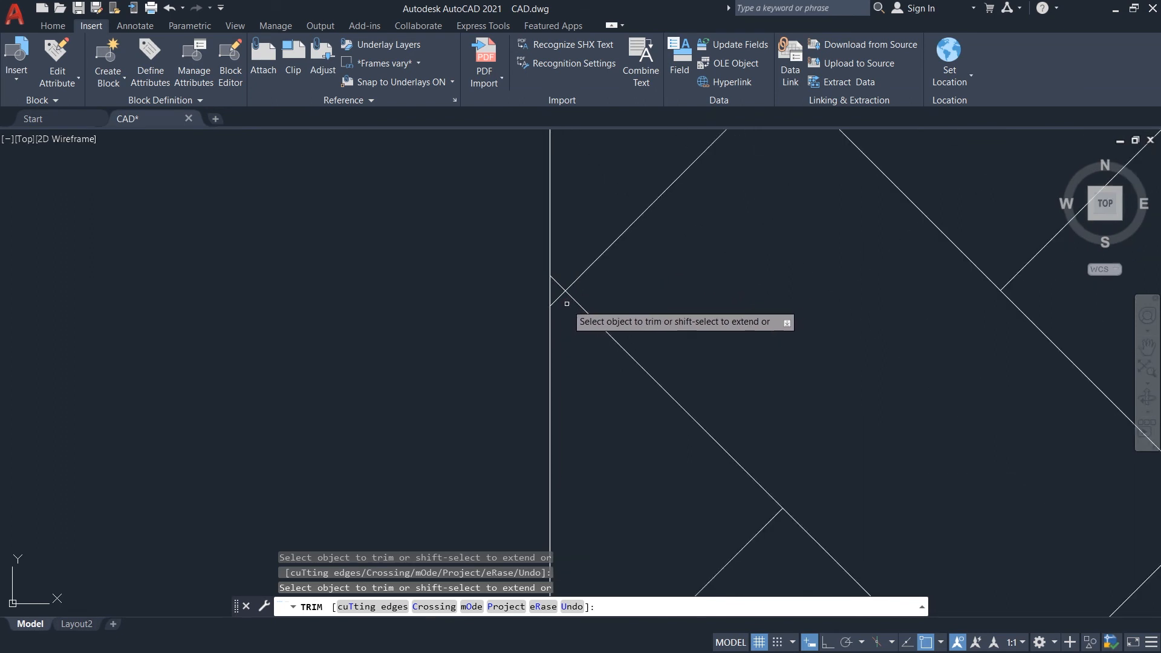
scroll(676, 277, "down", 4)
scroll(634, 254, "up", 4)
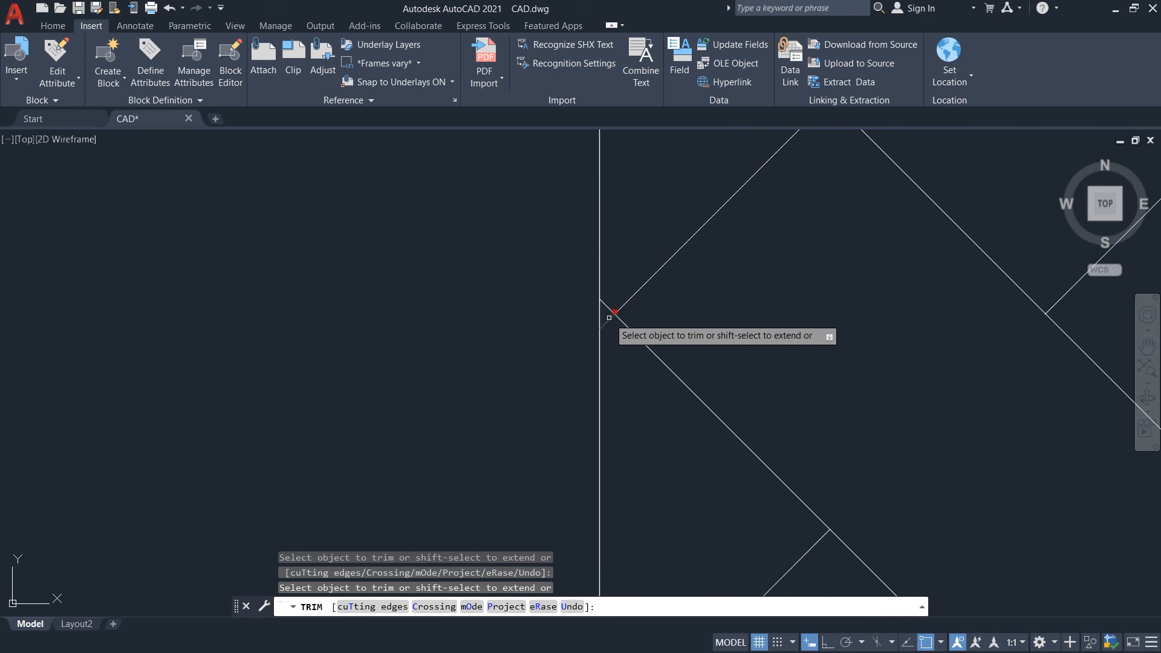
scroll(644, 242, "down", 4)
scroll(628, 248, "up", 4)
scroll(609, 263, "up", 1)
left_click(546, 246)
scroll(546, 245, "down", 4)
Trim the short line stubs at the brick corners farther up the square's left edge.
middle_click_drag(567, 190, 563, 281)
scroll(546, 250, "up", 3)
left_click(535, 246)
scroll(537, 242, "down", 3)
scroll(559, 272, "up", 3)
scroll(552, 265, "down", 4)
scroll(544, 311, "up", 5)
scroll(561, 210, "up", 2)
middle_click_drag(562, 211, 594, 532)
scroll(607, 514, "down", 4)
scroll(615, 440, "down", 10)
key("Escape")
middle_click_drag(839, 484, 821, 357)
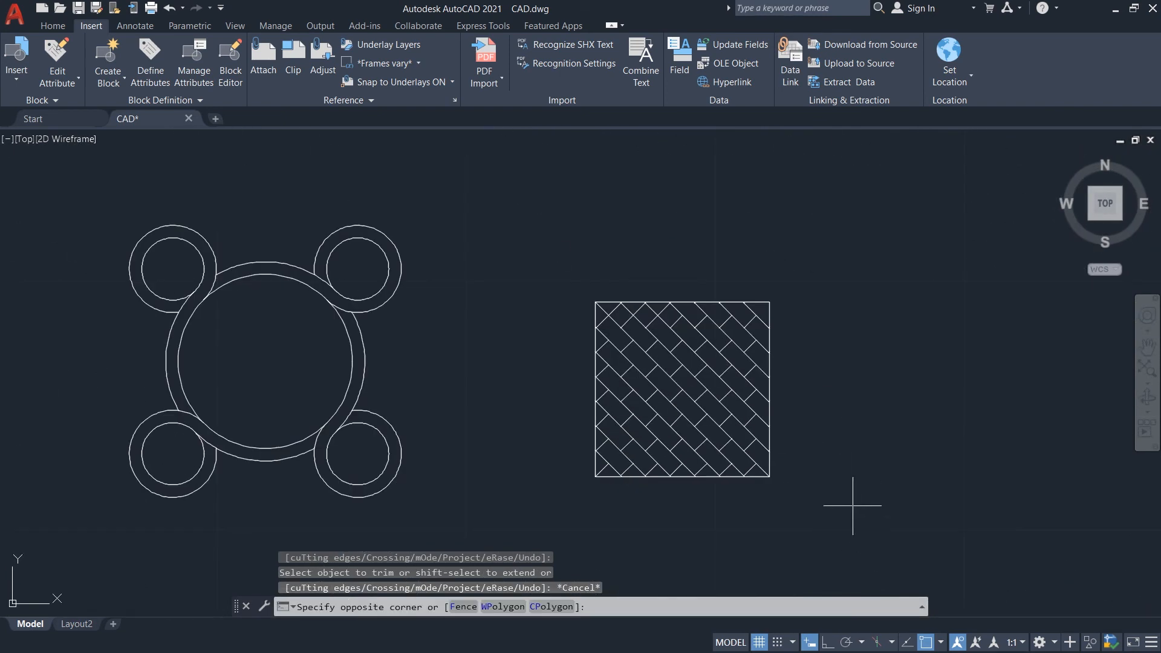
Move the whole brick-pattern square by its upper-left corner closer to the five-ring figure.
left_click(852, 505)
left_click(552, 261)
type("m")
key("Return")
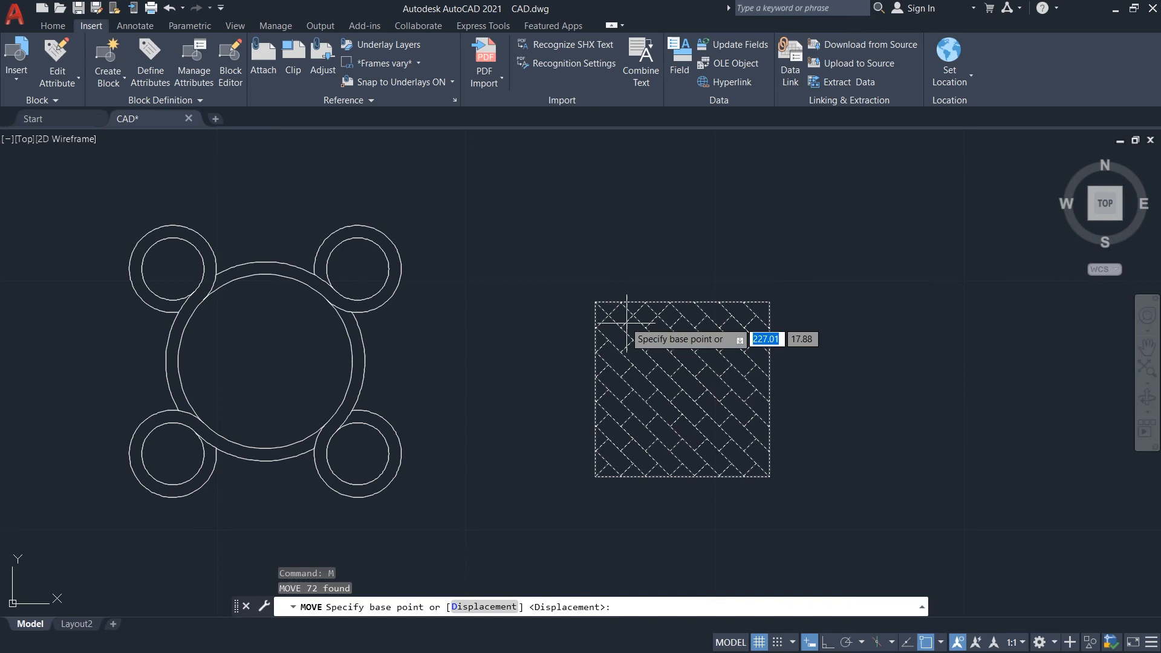
left_click(596, 302)
scroll(538, 296, "down", 6)
scroll(527, 295, "up", 4)
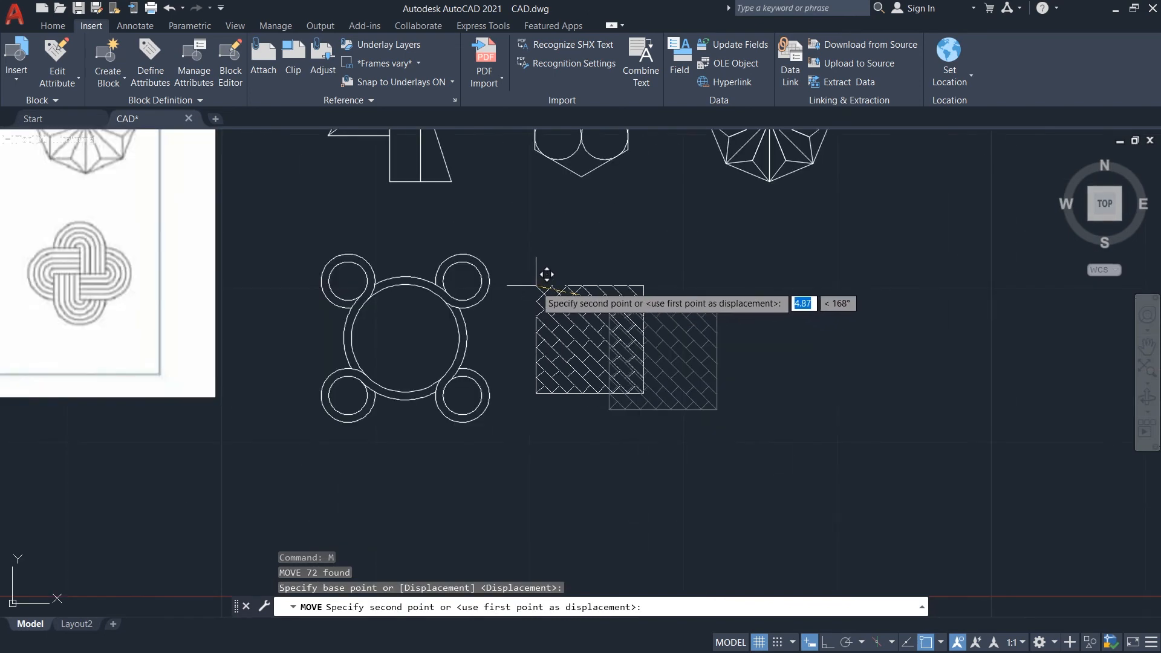
left_click(531, 279)
Move the five-ring figure by the top quadrant of its central ring to align it beneath the first-row triangle figure.
left_click(507, 437)
left_click(307, 240)
type("m")
key("Return")
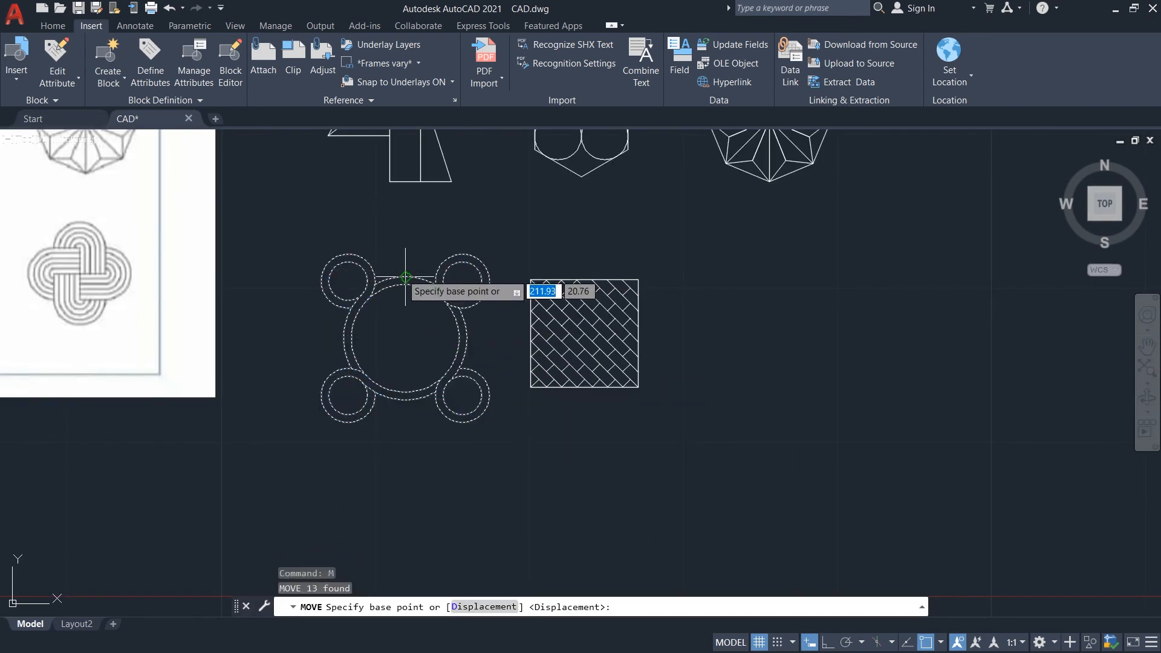
left_click(404, 278)
scroll(573, 310, "down", 4)
Move the brick-pattern square slightly so it lines up with the five-ring figure beneath the hexagon.
left_click(547, 290)
left_click(617, 345)
type("m")
key("Return")
scroll(587, 293, "up", 4)
left_click(617, 304)
left_click(618, 293)
scroll(617, 293, "down", 2)
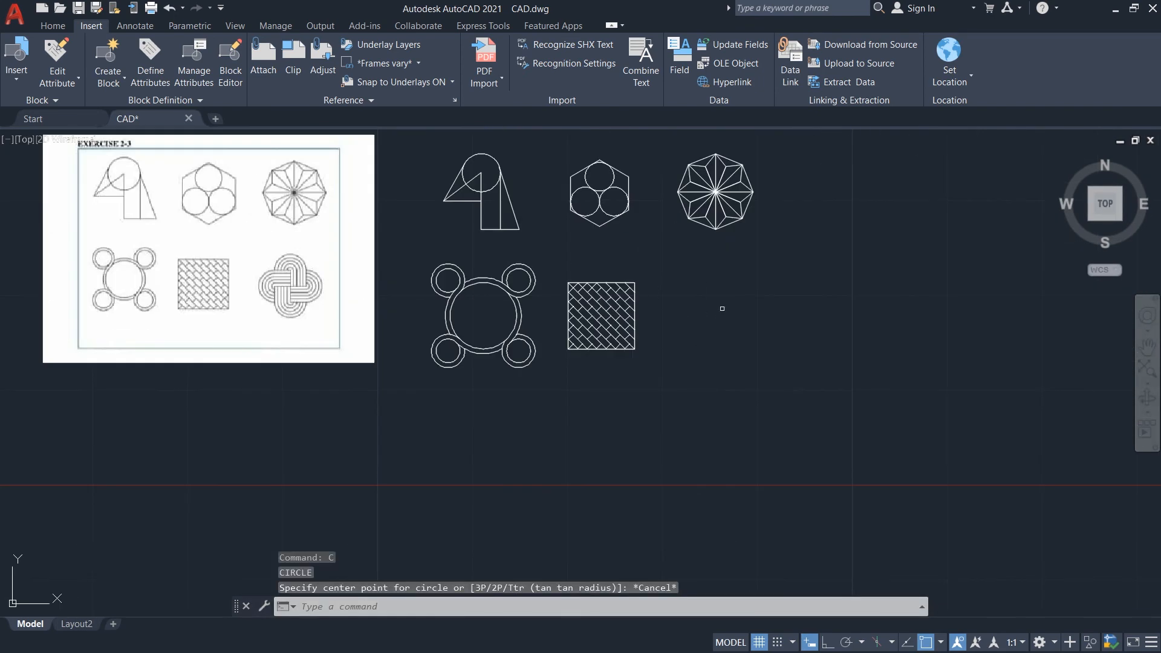
Draw a circle of radius 2.5 beside the brick-pattern square, beneath the star-patterned polygon.
key("Return")
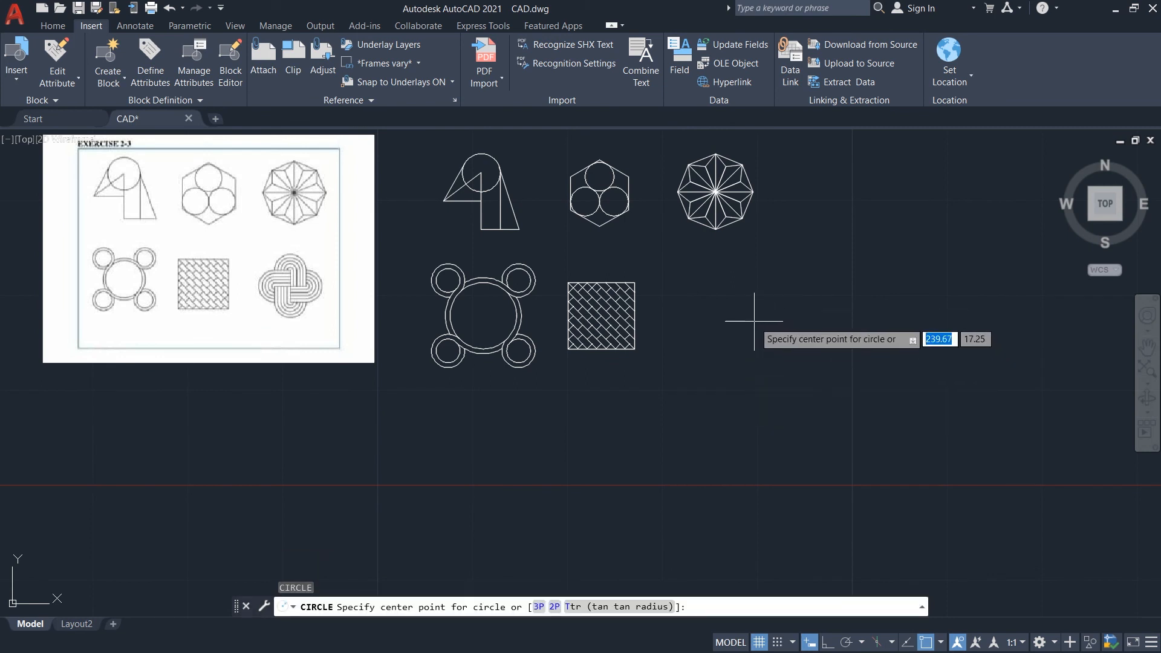
left_click(722, 313)
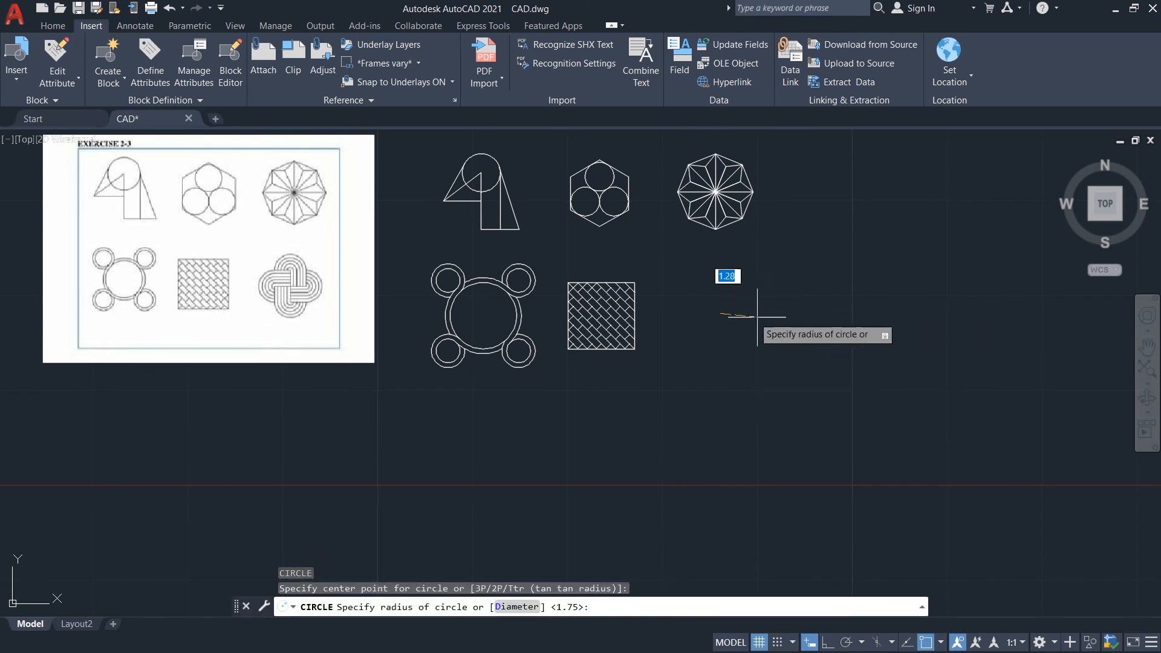
key("Return")
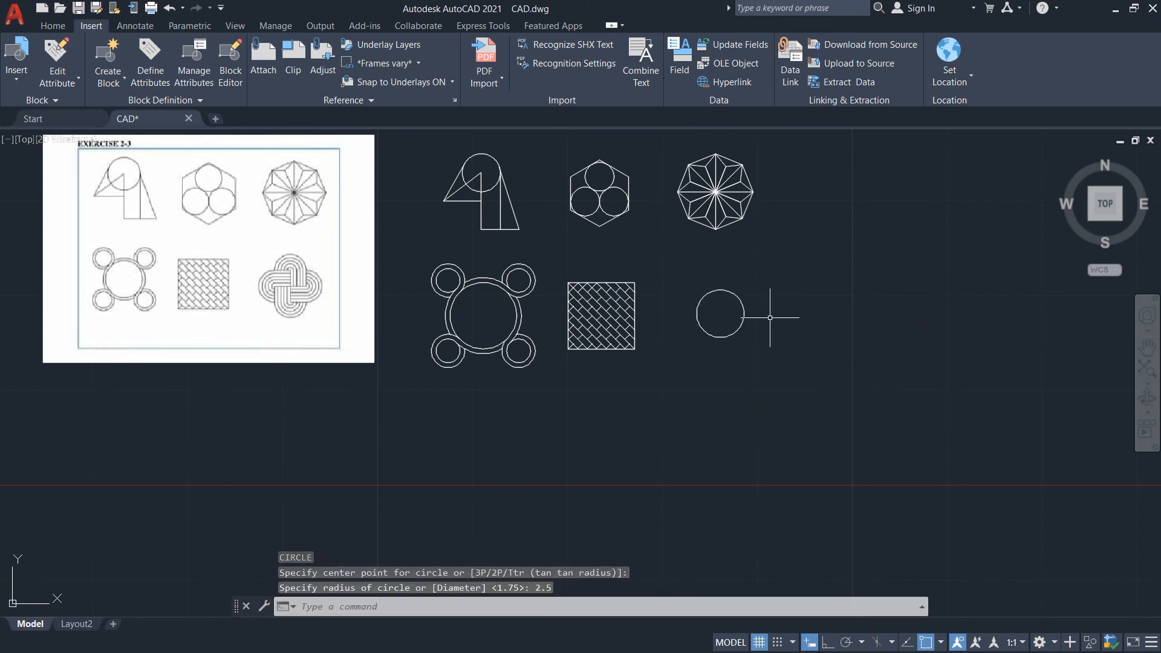
Offset the new circle inward by 0.5.
scroll(724, 297, "up", 2)
left_click(751, 305)
type("o")
left_click(811, 341)
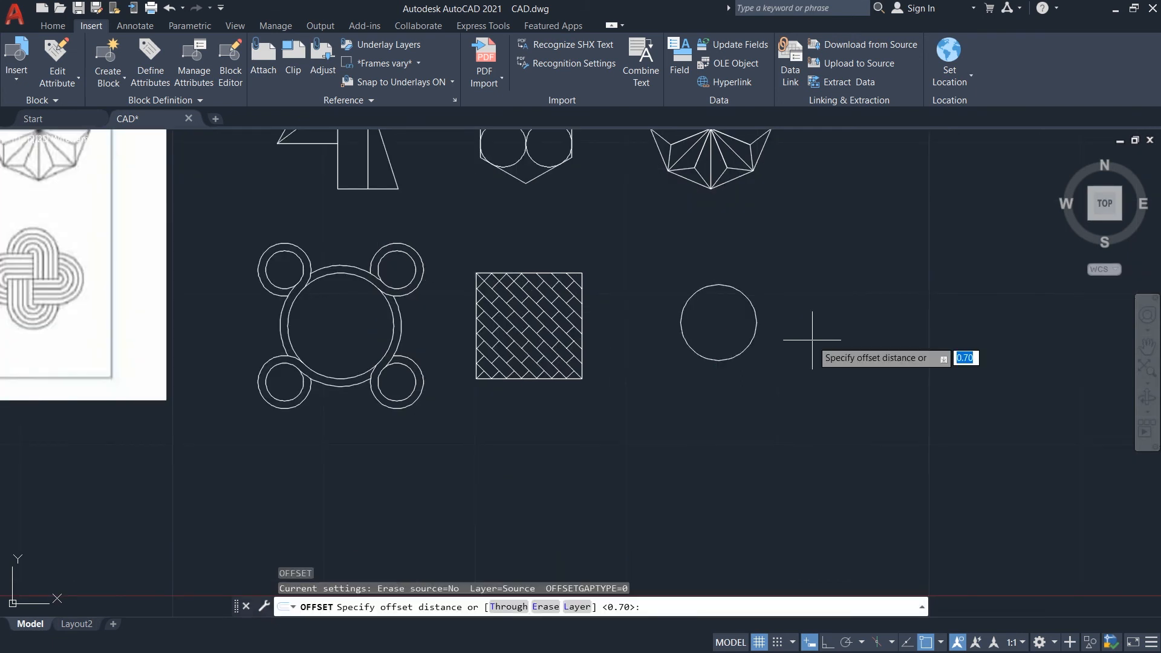
left_click(719, 285)
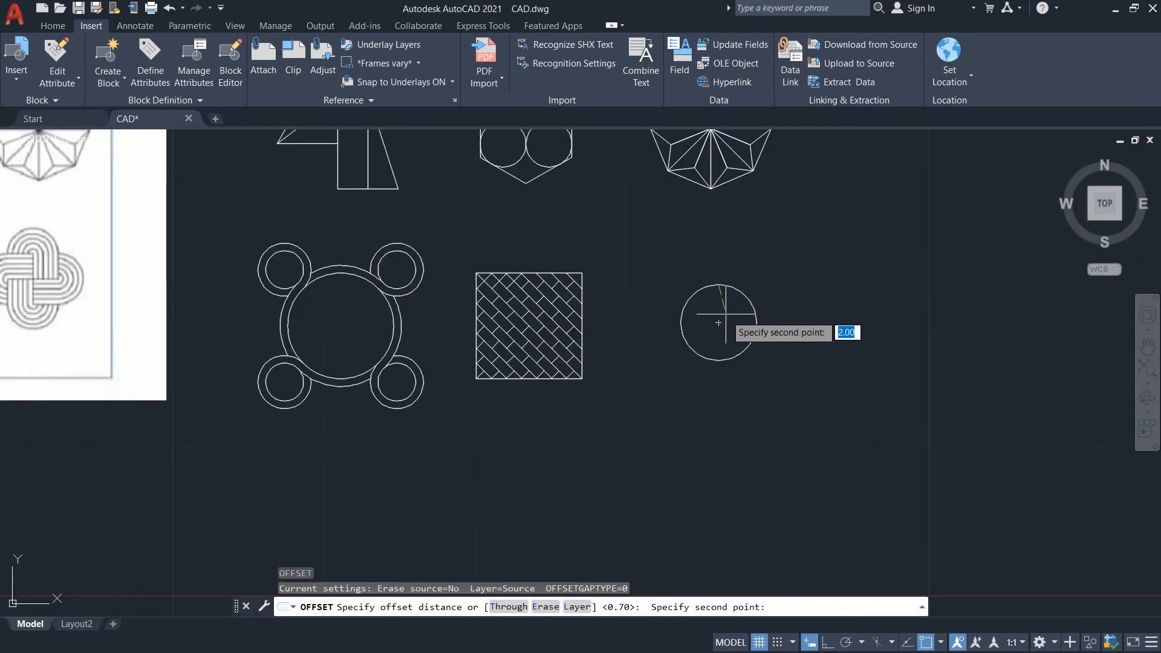
left_click(718, 322)
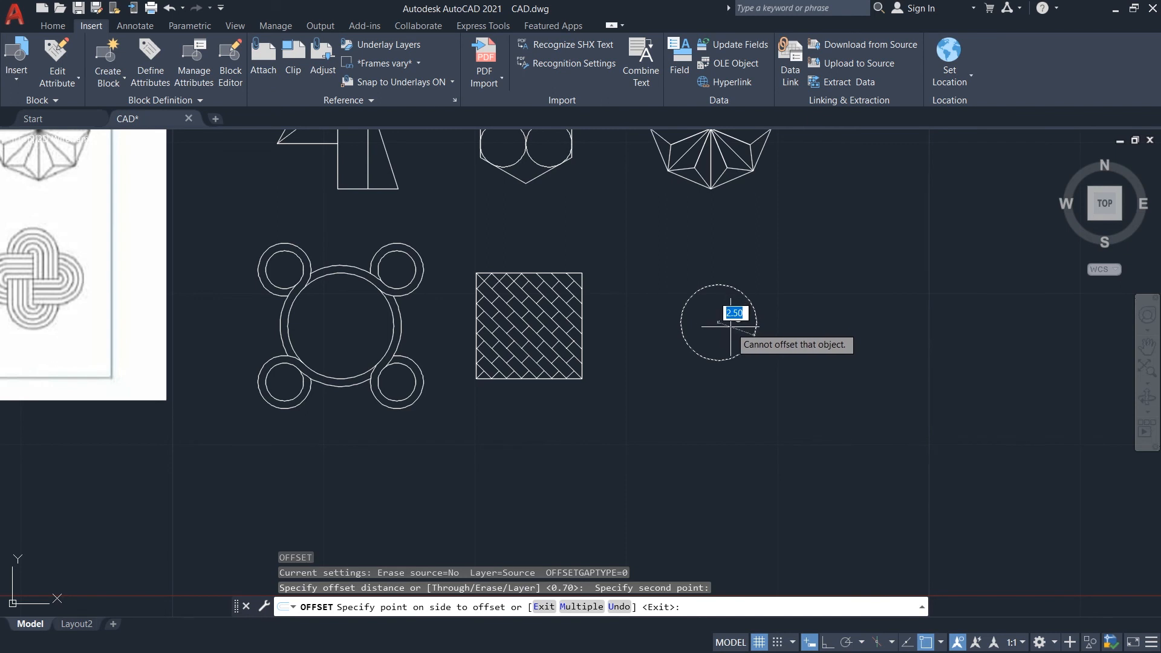
type(".5")
key("Return")
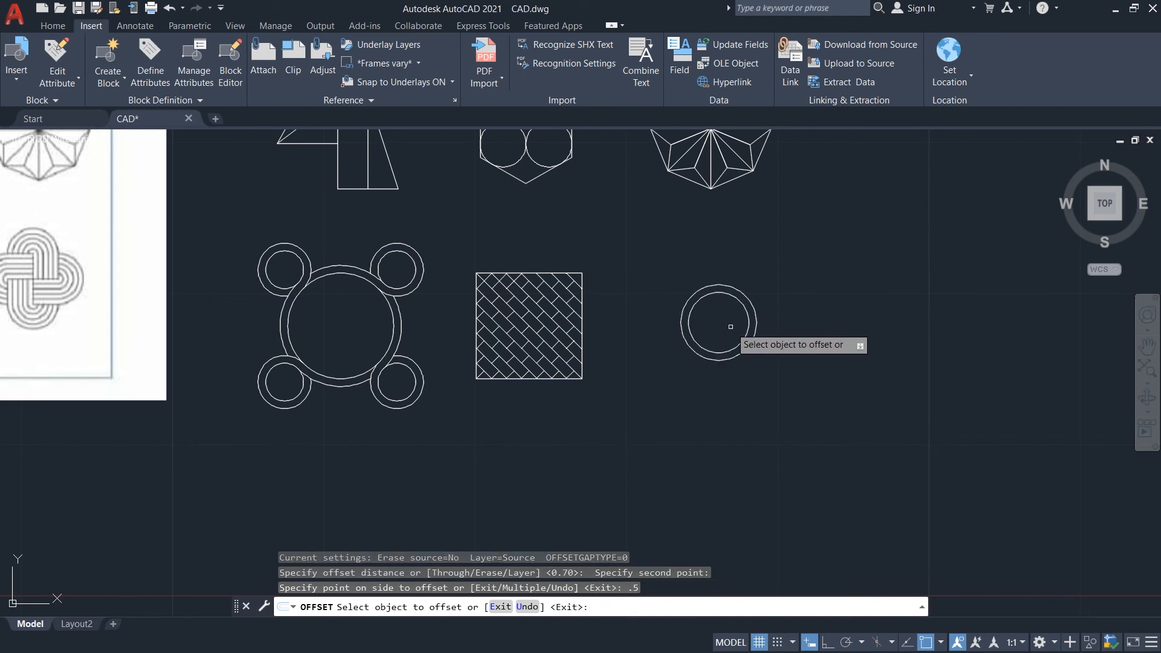
Offset each successive inner circle inward by 0.5 three more times to complete five concentric circles.
left_click(748, 315)
type(".5")
key("Return")
scroll(731, 317, "up", 5)
left_click(740, 315)
type(".5")
key("Return")
left_click(729, 306)
type(".5")
key("Return")
key("Escape")
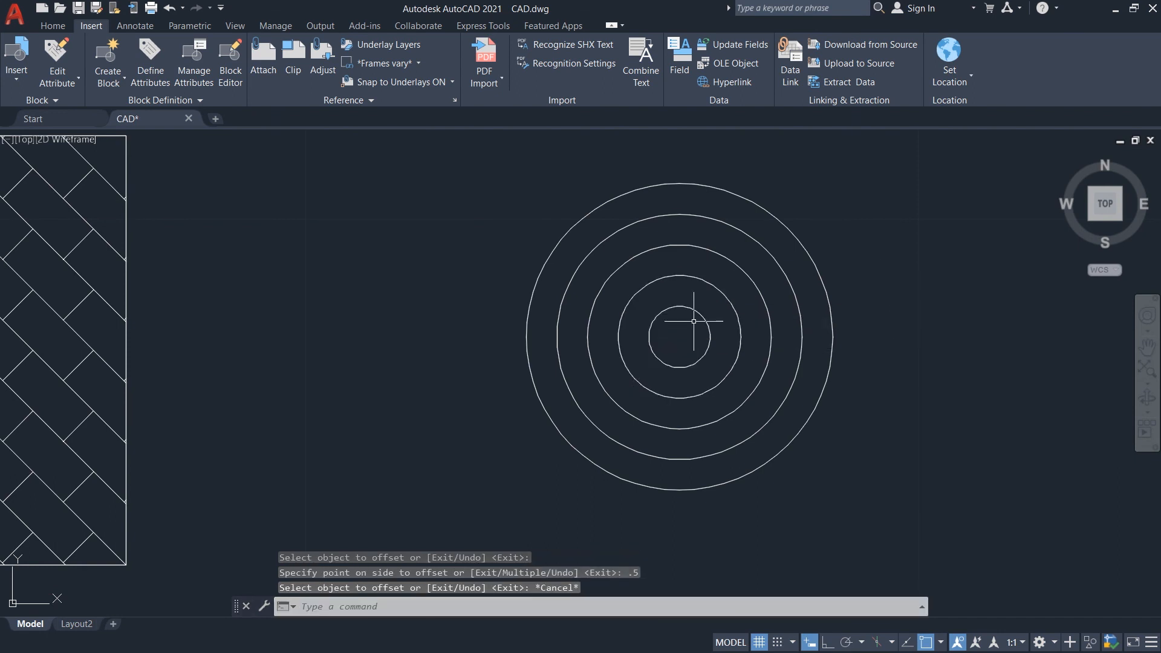
Draw a vertical line through the concentric circles from the outer circle's top quadrant to its bottom quadrant.
scroll(694, 321, "down", 2)
type("L")
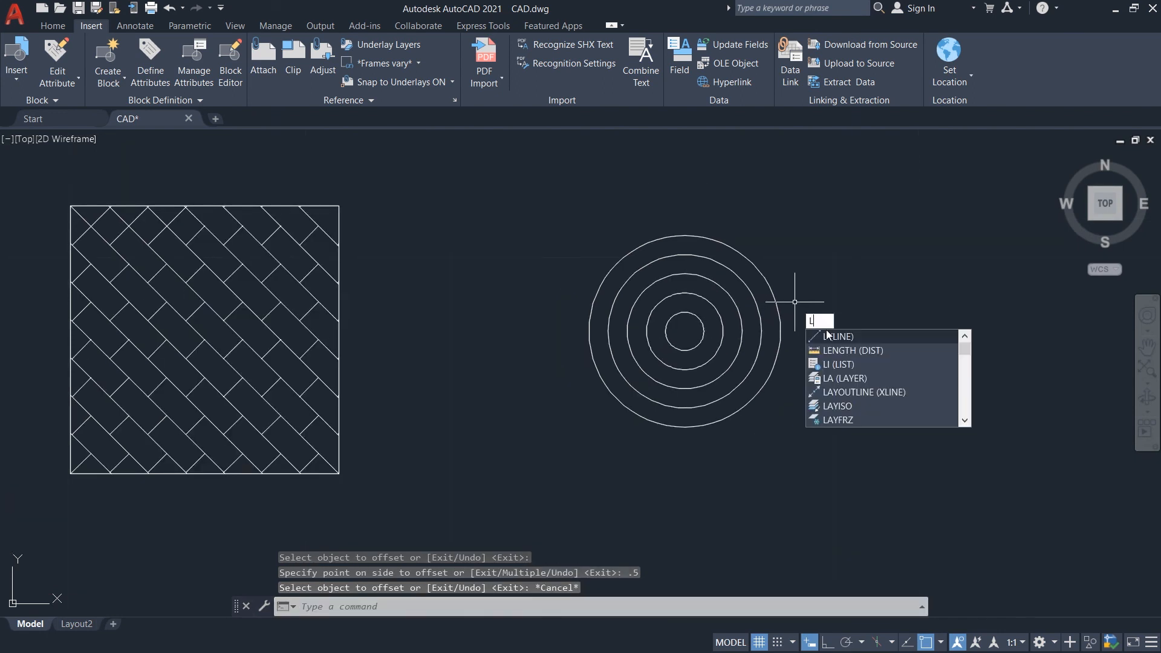
left_click(832, 336)
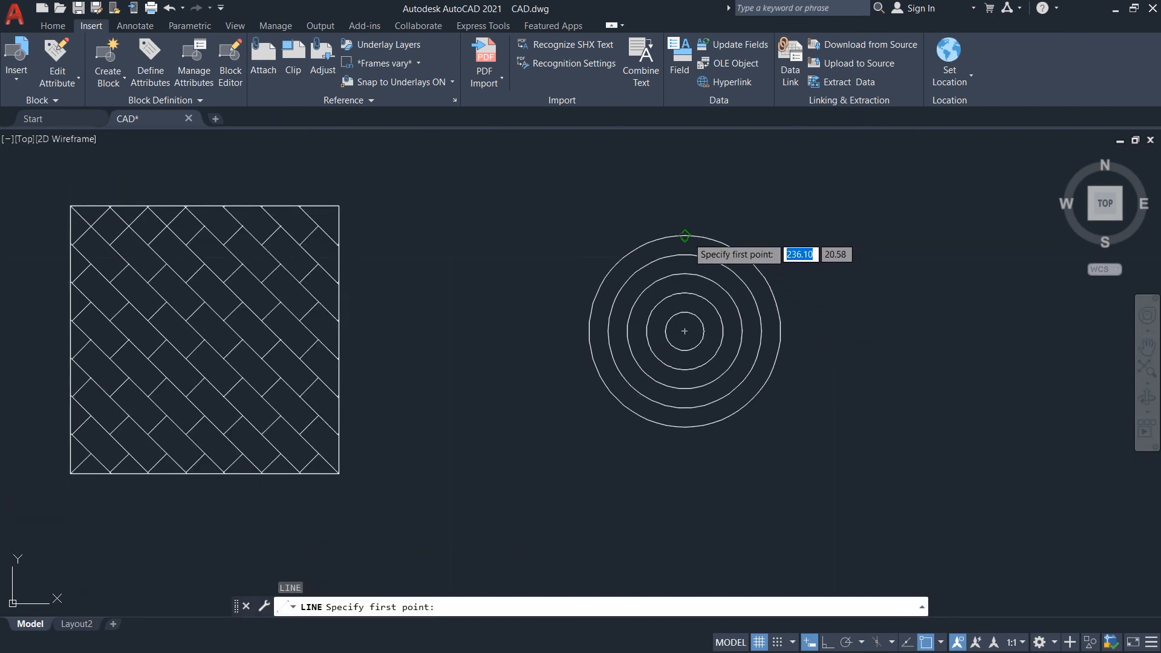
left_click(686, 236)
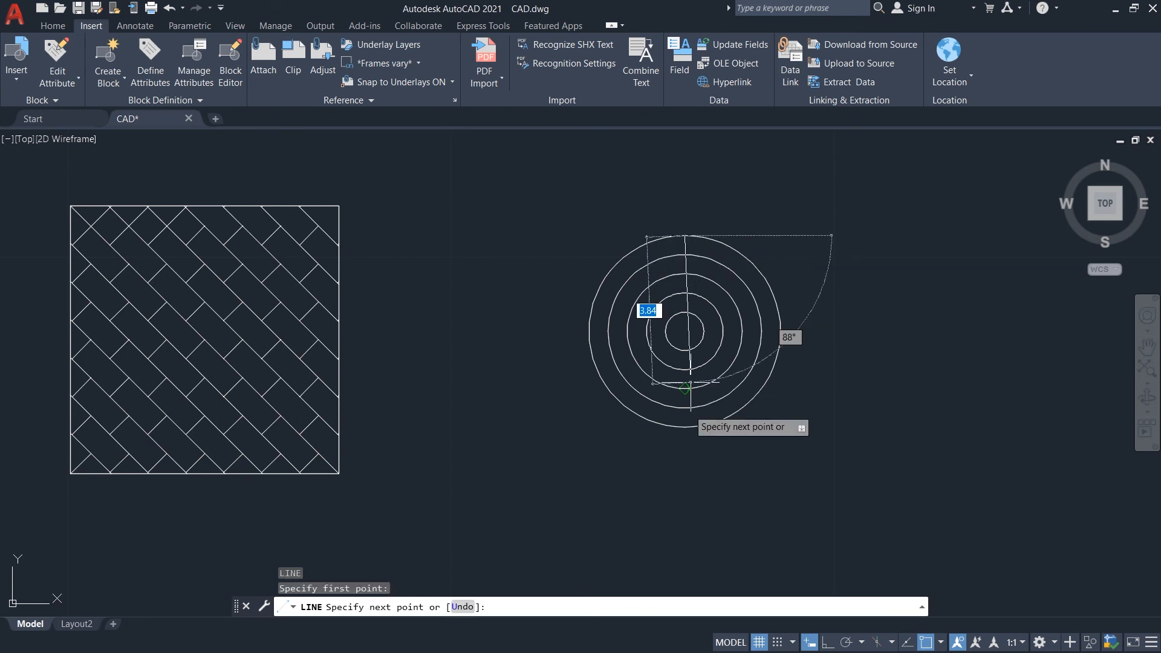
left_click(685, 427)
key("Escape")
Trim away the left halves of all five concentric circles using the vertical line as the boundary.
type("t")
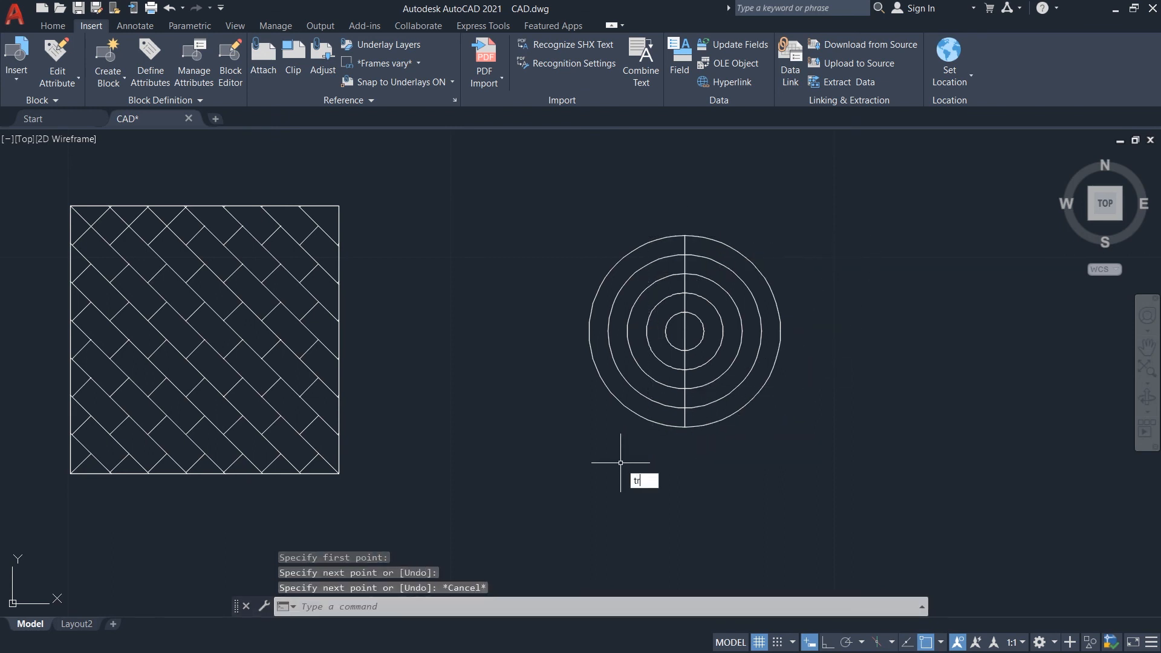
type("r")
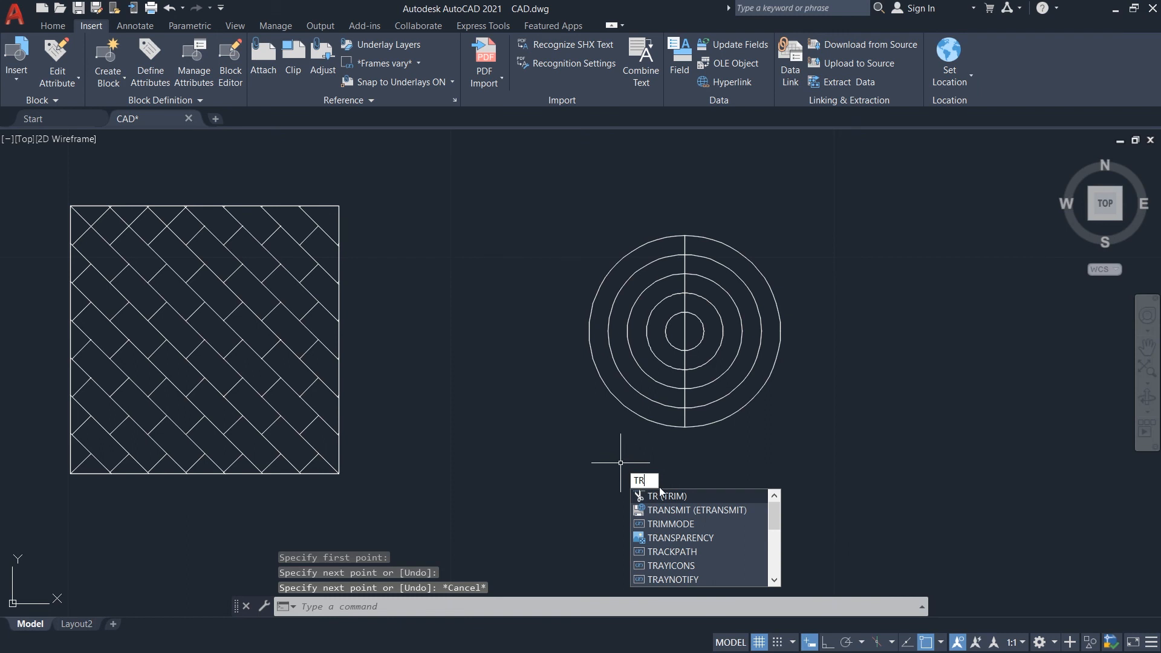
key("Return")
left_click(654, 227)
left_click(677, 349)
key("Escape")
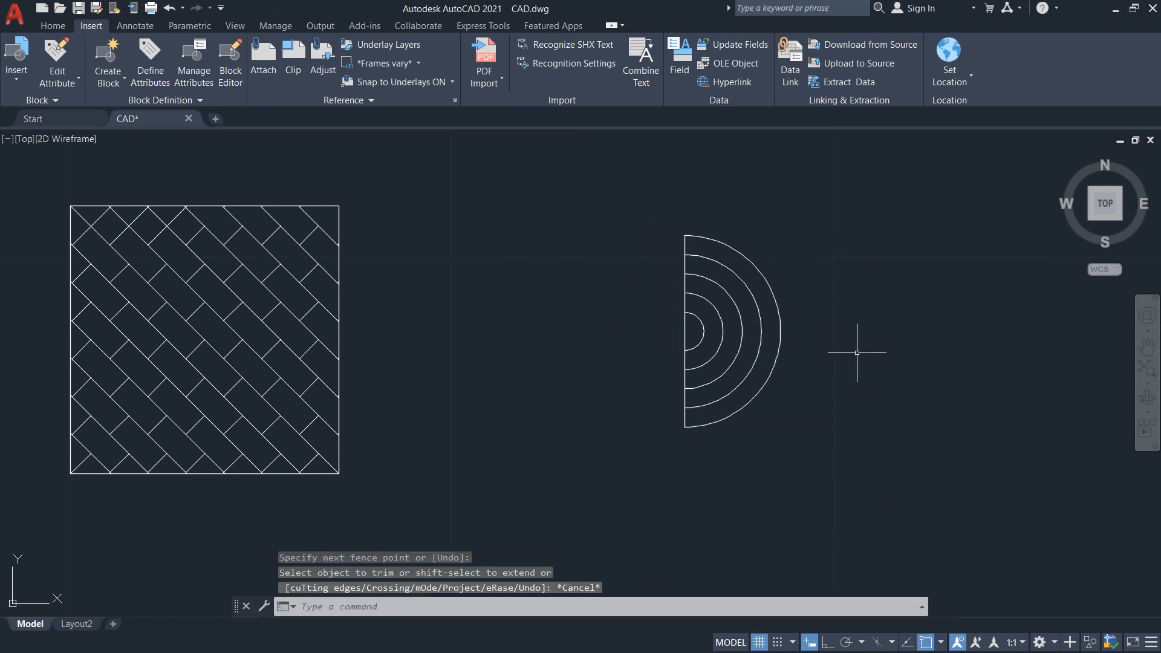
Delete the vertical trimming line that joins the ends of the concentric half circles.
left_click(685, 327)
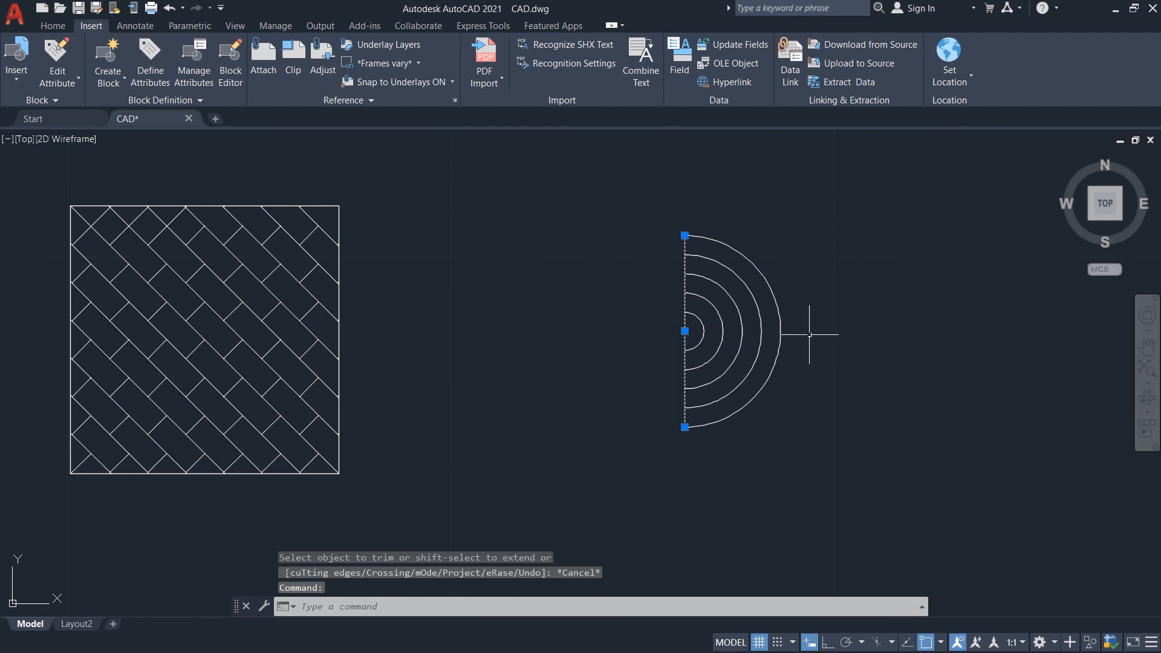
key("Delete")
key("Escape")
Draw a 2.5-long horizontal line leftward from the lower endpoint of the outermost half circle.
type("l")
key("Return")
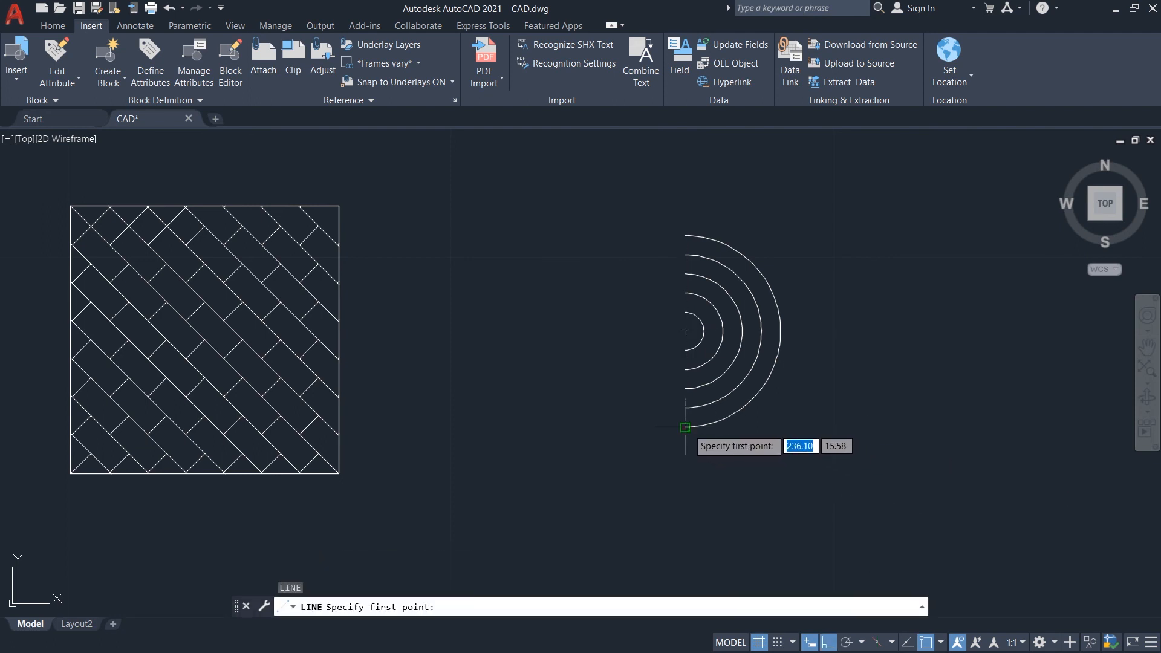
left_click(685, 427)
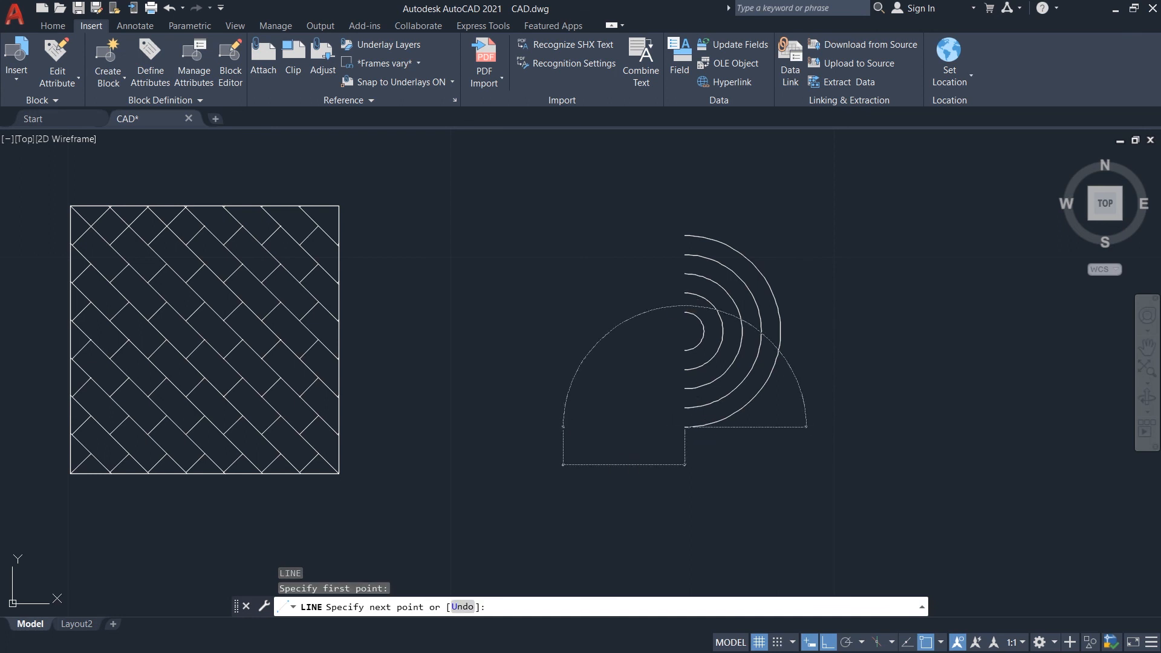
type("2.5")
key("Return")
key("Escape")
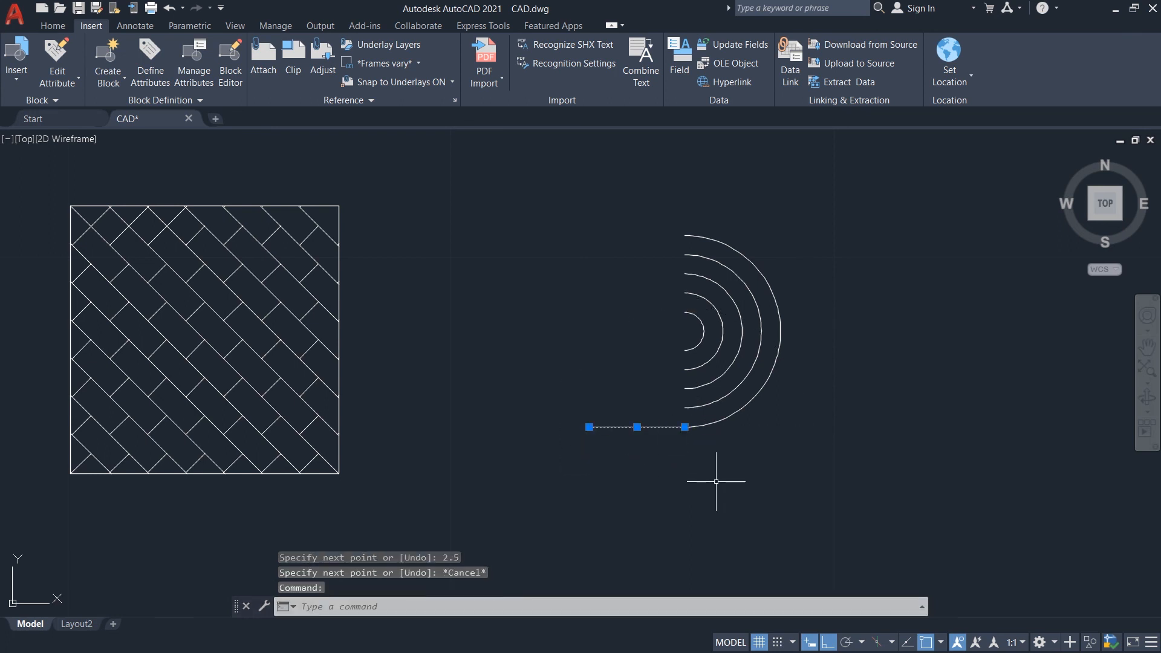
Offset the new horizontal line upward by 0.5, to the lower end of the second half circle.
type("o")
key("Return")
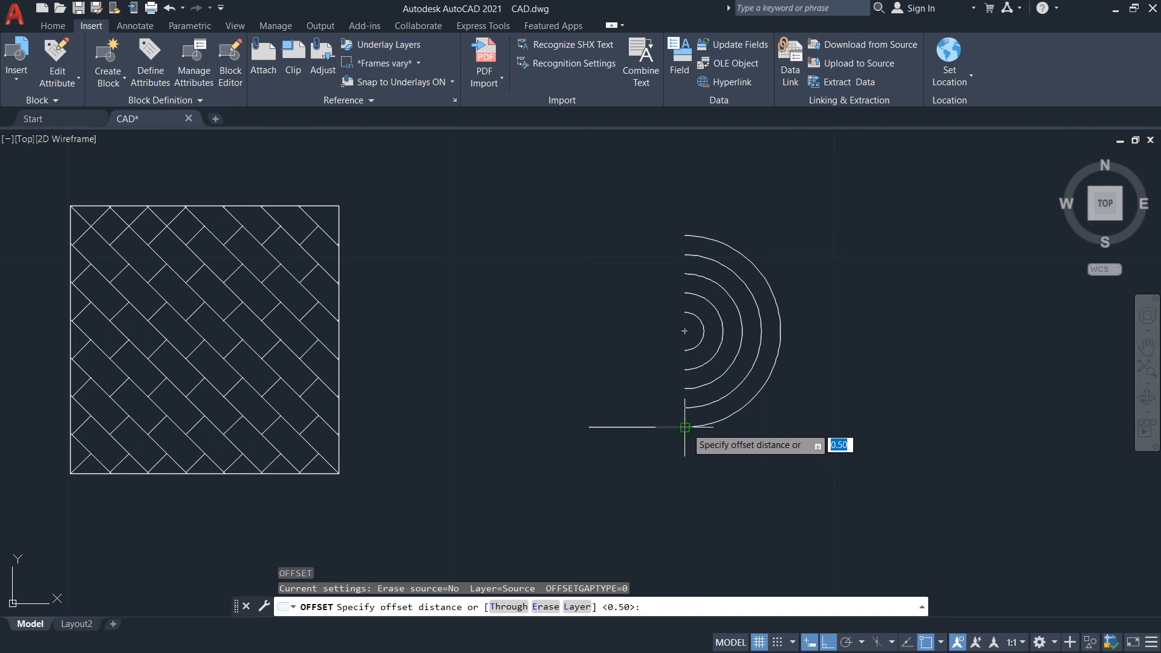
left_click(685, 428)
left_click(589, 428)
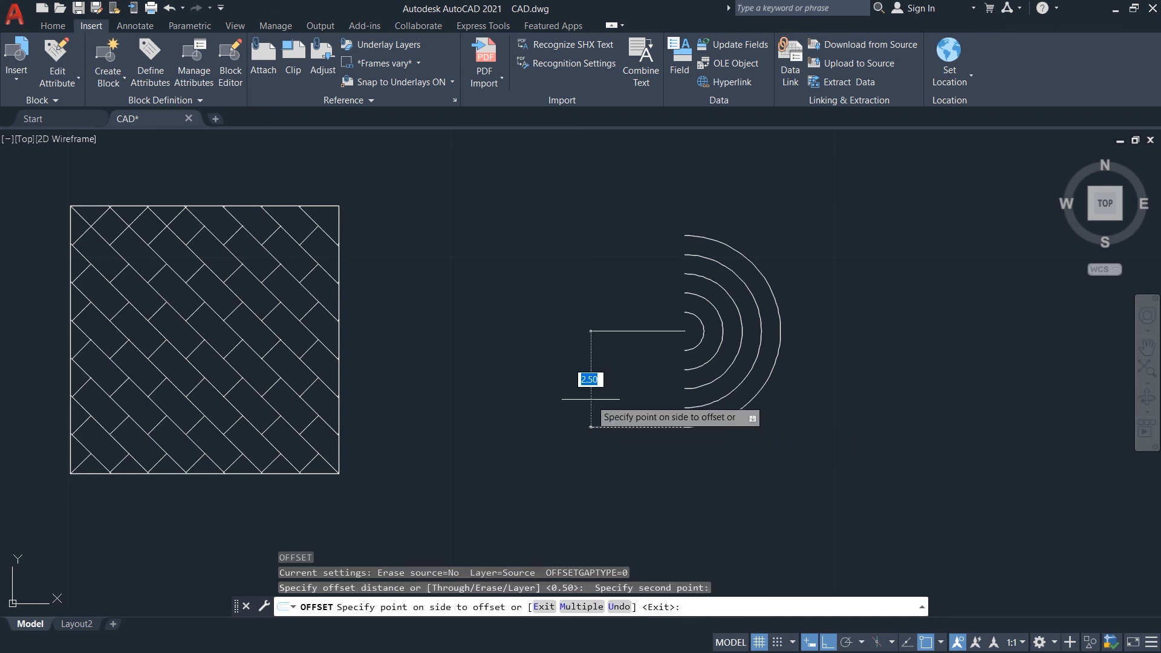
type(".5")
key("Return")
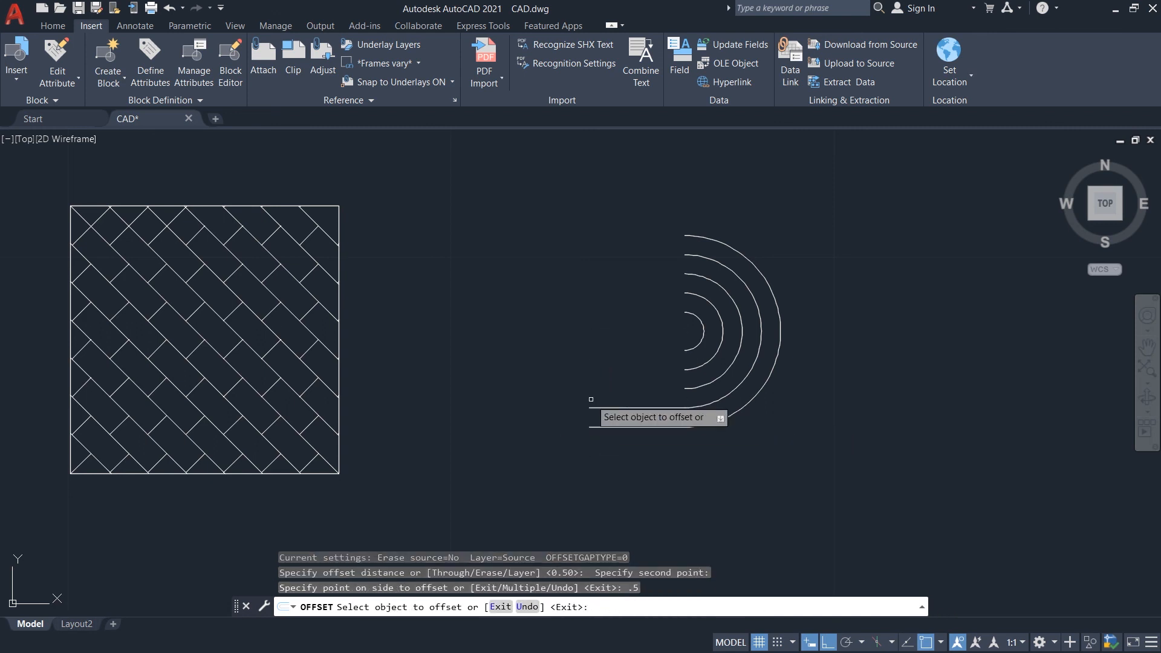
Offset each successive horizontal line upward by 0.5 four more times, reaching the level of the half circles' centre.
left_click(613, 409)
type(".5")
key("Return")
left_click(617, 388)
type(".5")
key("Return")
left_click(648, 370)
type(".5")
key("Return")
left_click(631, 350)
type(".5")
key("Return")
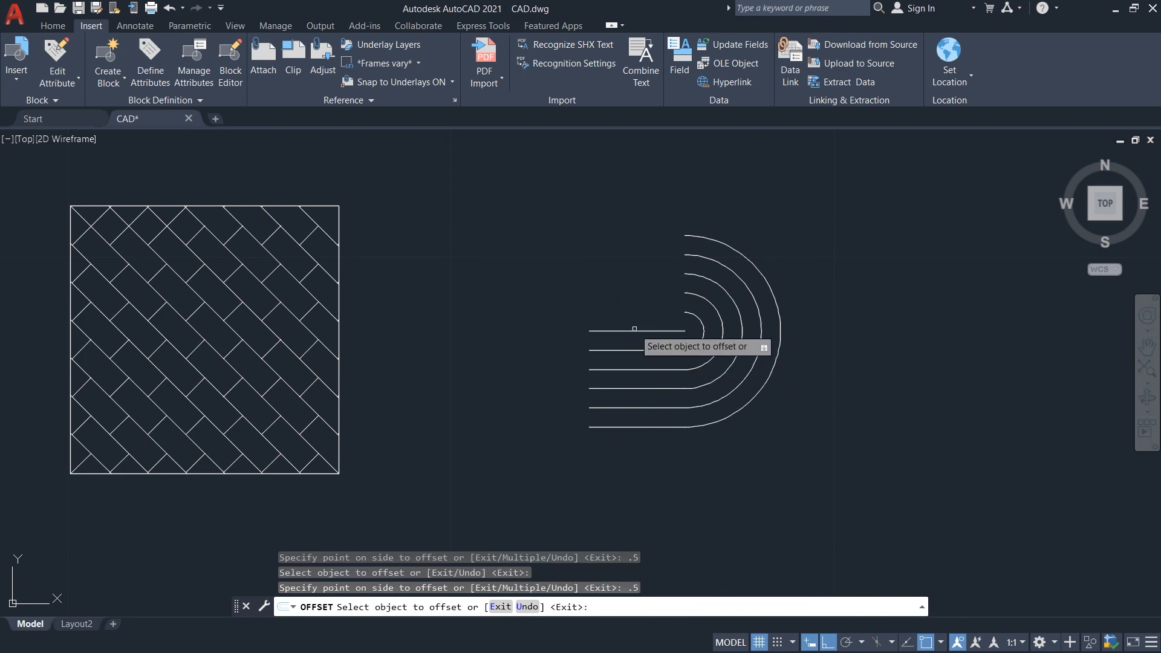
key("Escape")
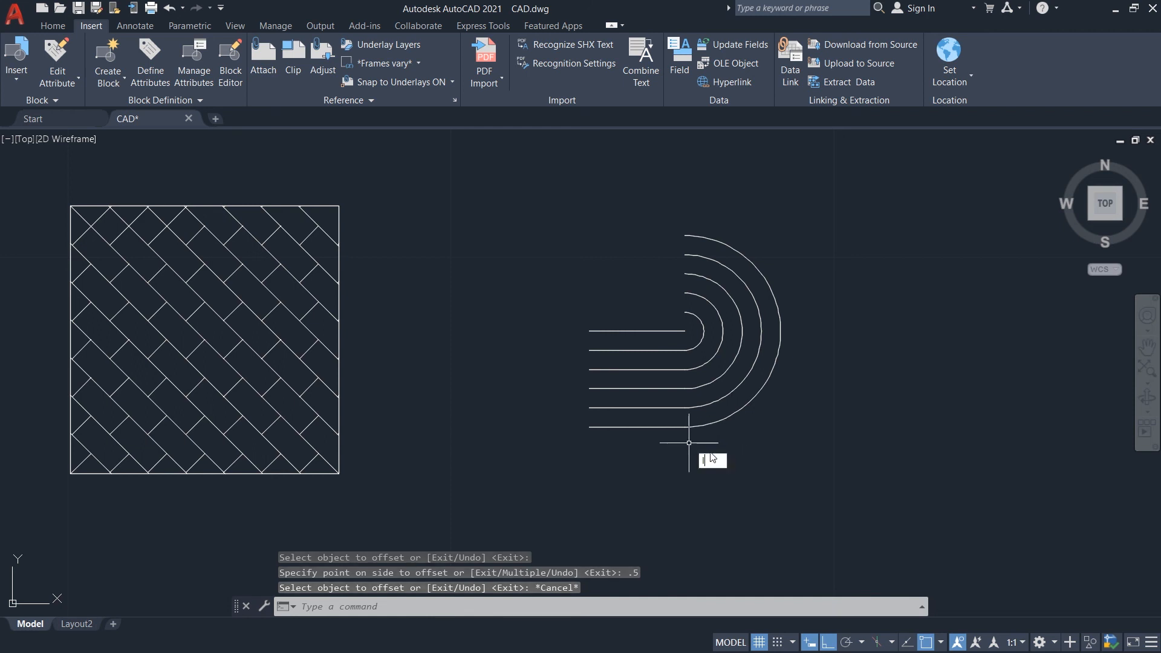
Close the left ends of the horizontal lines with a vertical line from the uppermost line to the lowest one.
key("Return")
left_click(589, 331)
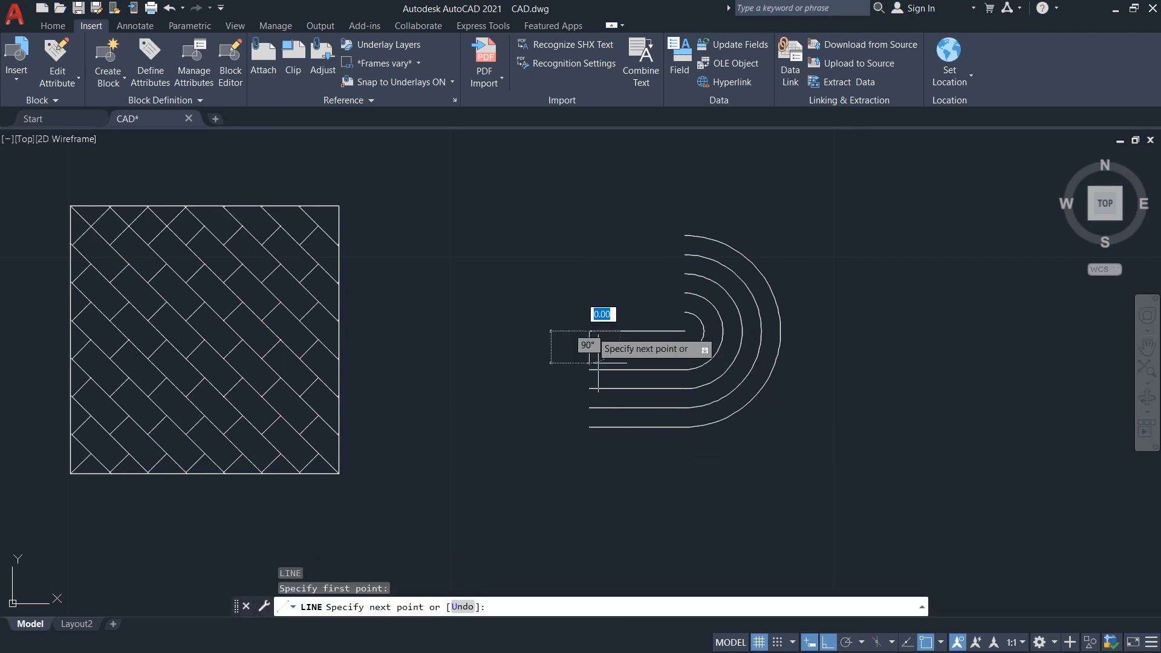
left_click(589, 427)
key("Escape")
Create a polar array of the half circles and lines with 4 items over 360 degrees, centred on the uppermost line's left endpoint.
scroll(765, 424, "down", 4)
left_click(821, 435)
left_click(667, 334)
type("ar")
key("Return")
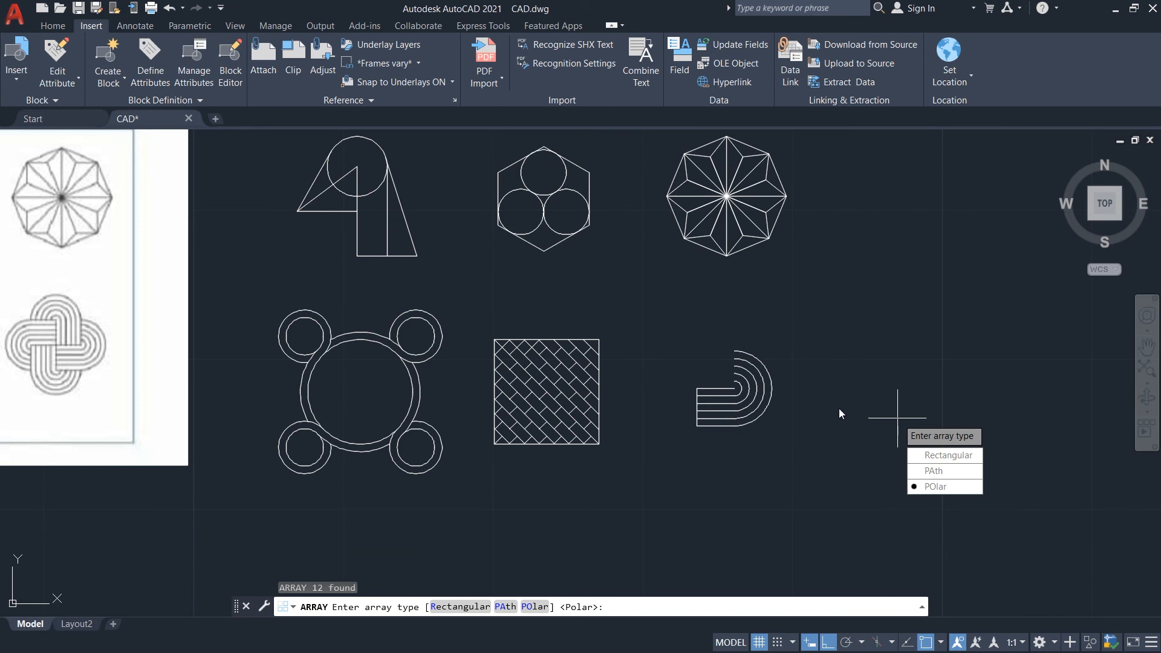
left_click(931, 486)
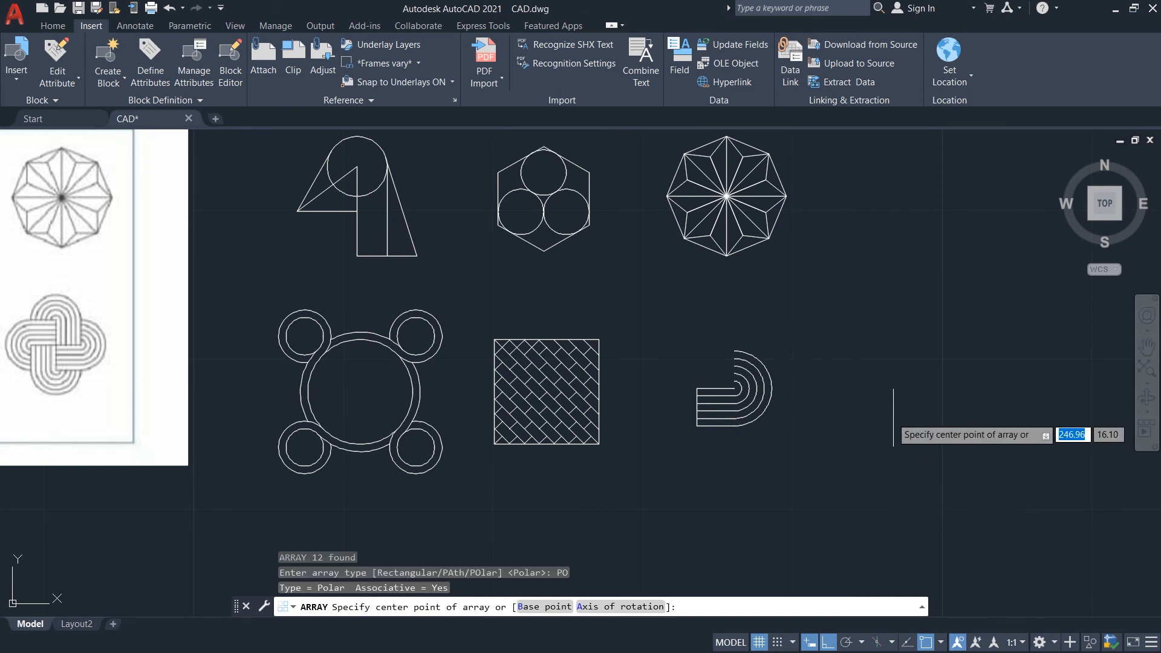
left_click(697, 388)
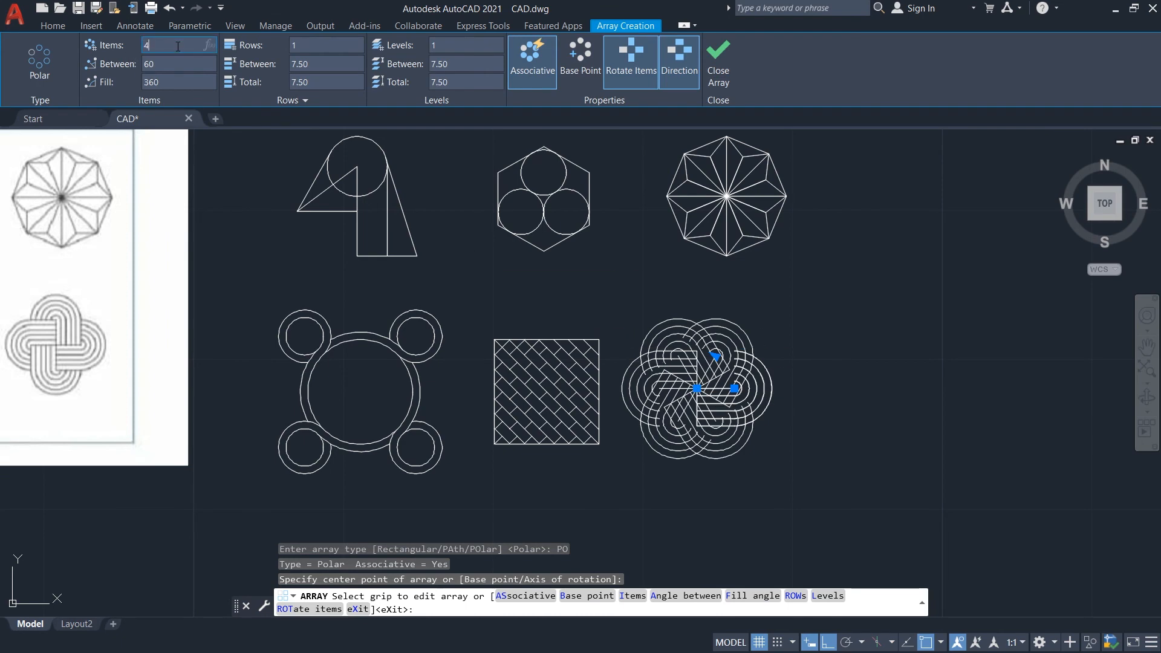
key("Return")
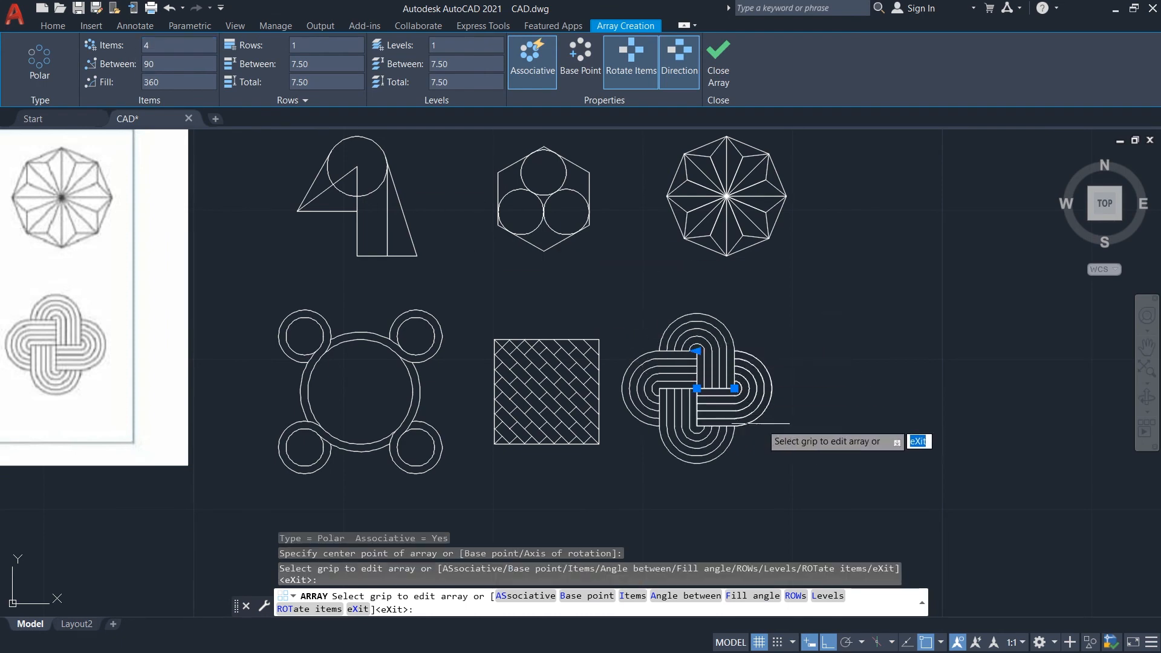
key("Escape")
Move the arrayed knot by its centre to the right so it sits directly below the faceted star's centre.
left_click(813, 458)
left_click(629, 305)
type("M")
left_click(794, 403)
left_click(697, 388)
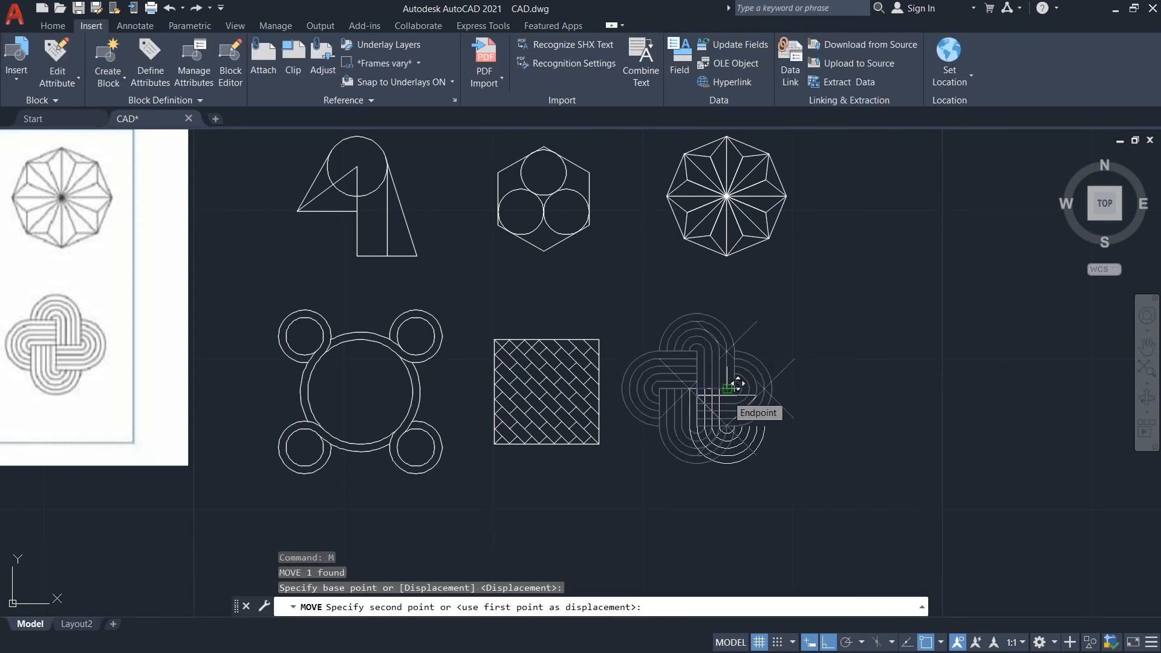
left_click(738, 384)
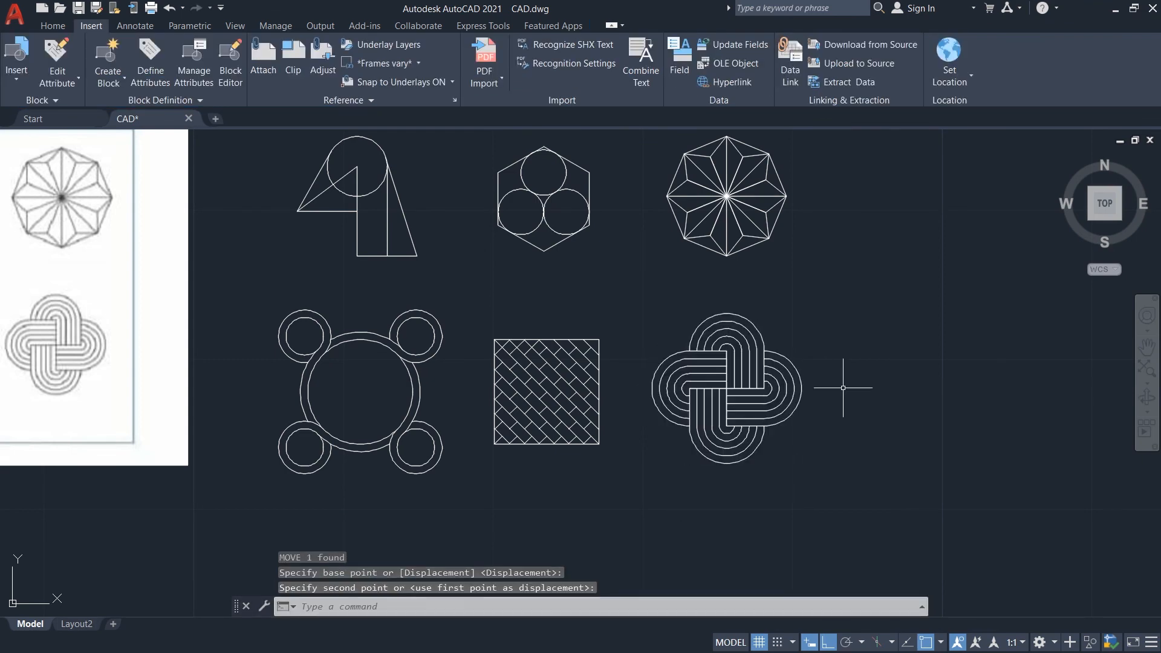
scroll(843, 387, "down", 3)
mouse_move(916, 331)
middle_mouse_down()
mouse_move(983, 323)
mouse_move(999, 338)
middle_mouse_up()
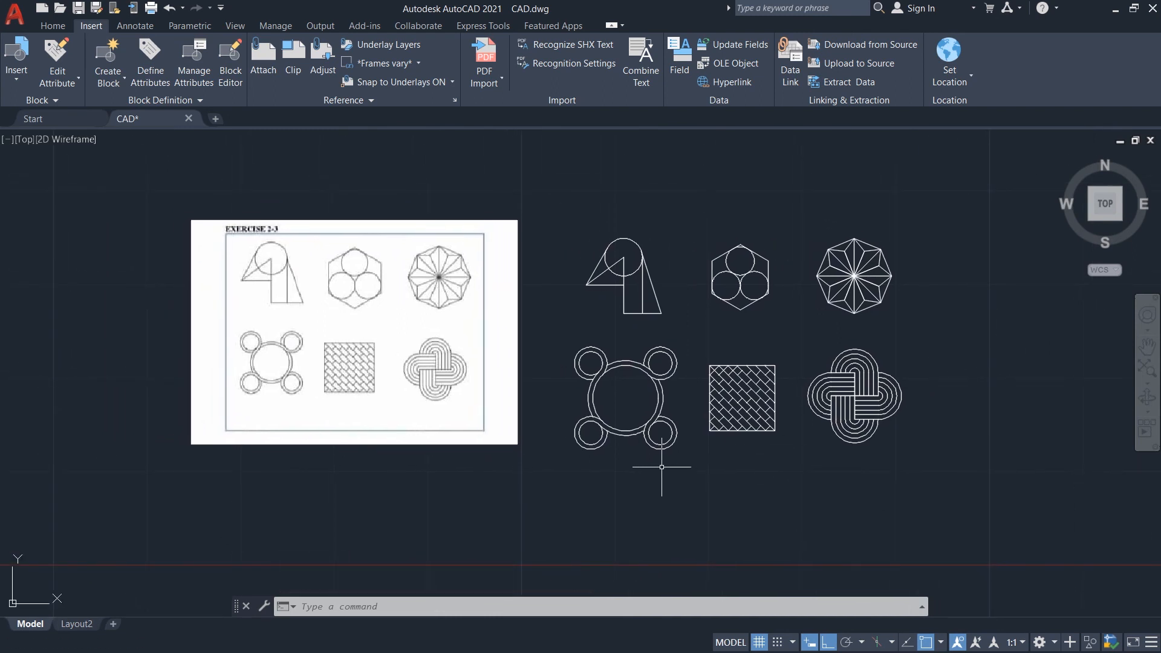